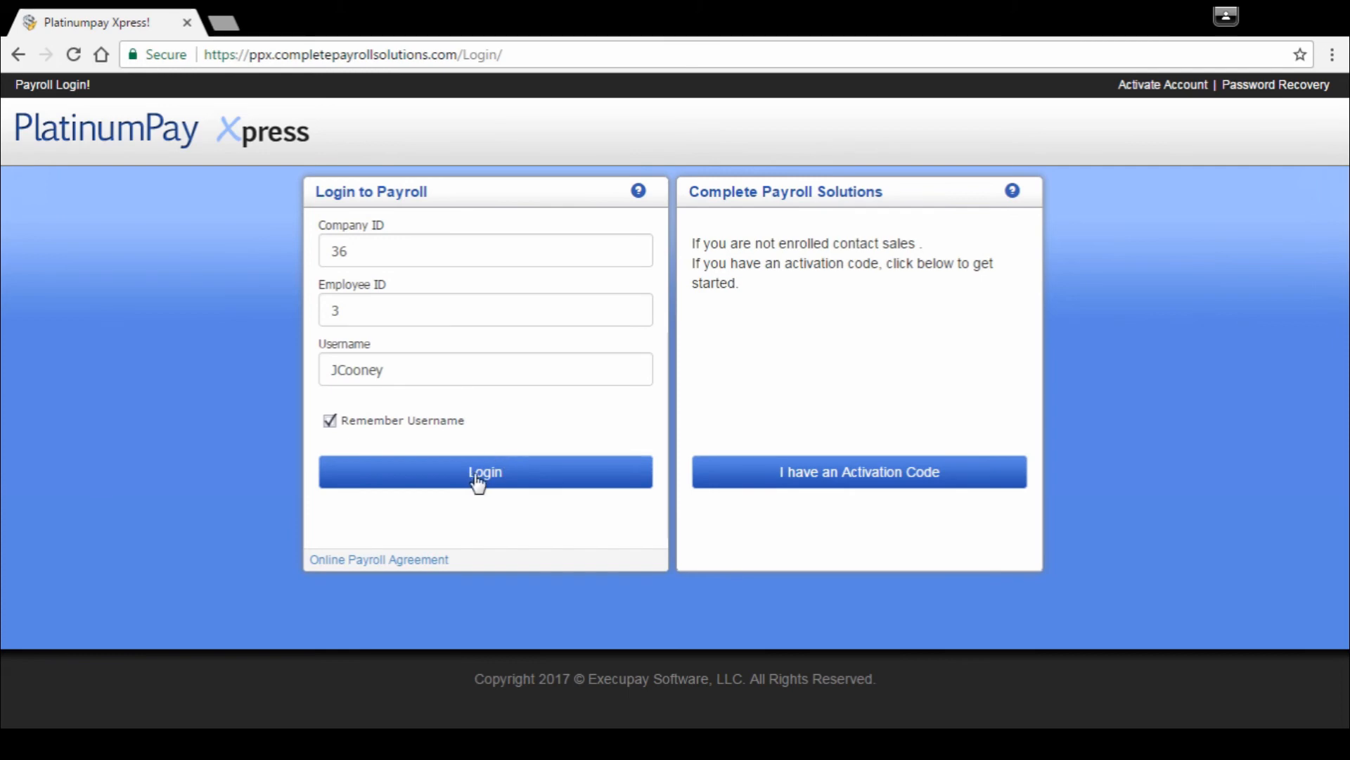
Step: Submit the prefilled login details and enter the security answer to verify the account
{"action": "left_click", "coordinate": [488, 483]}
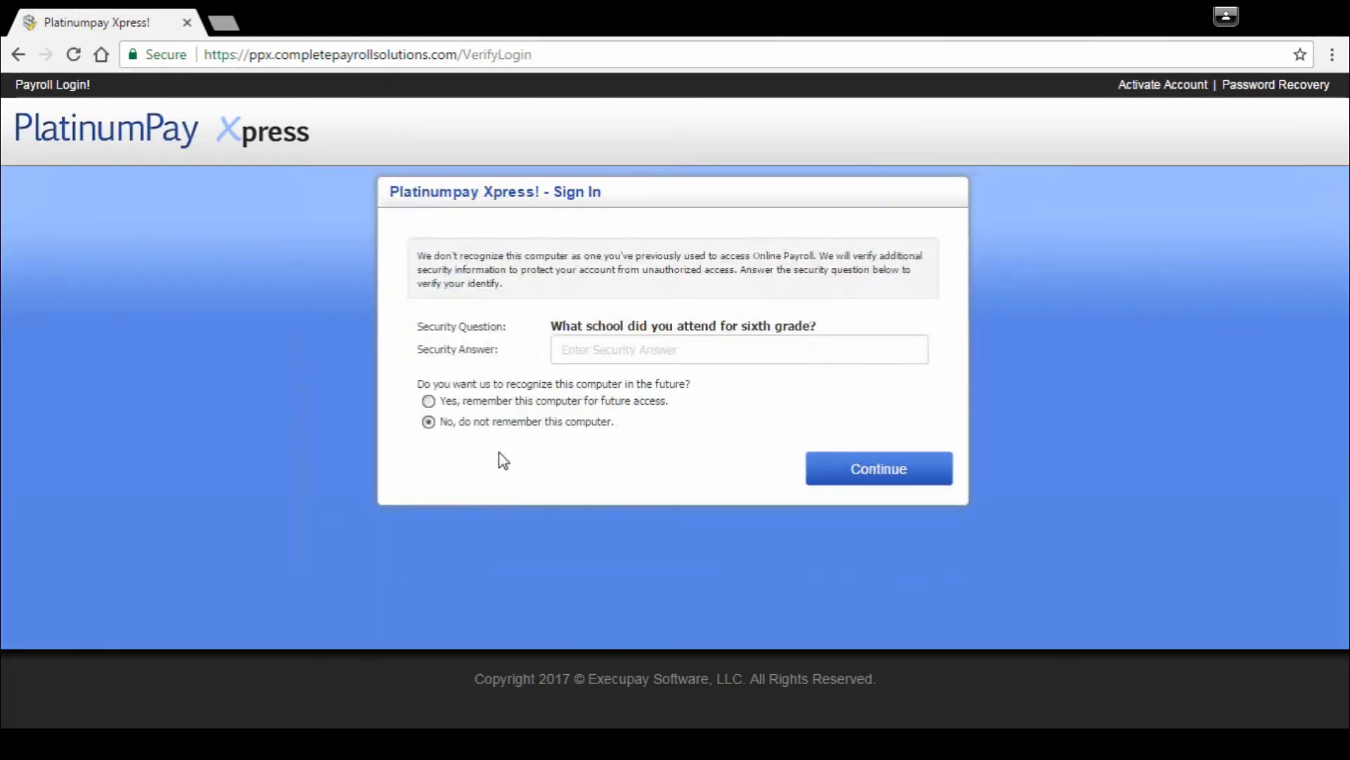
{"action": "left_click", "coordinate": [595, 350]}
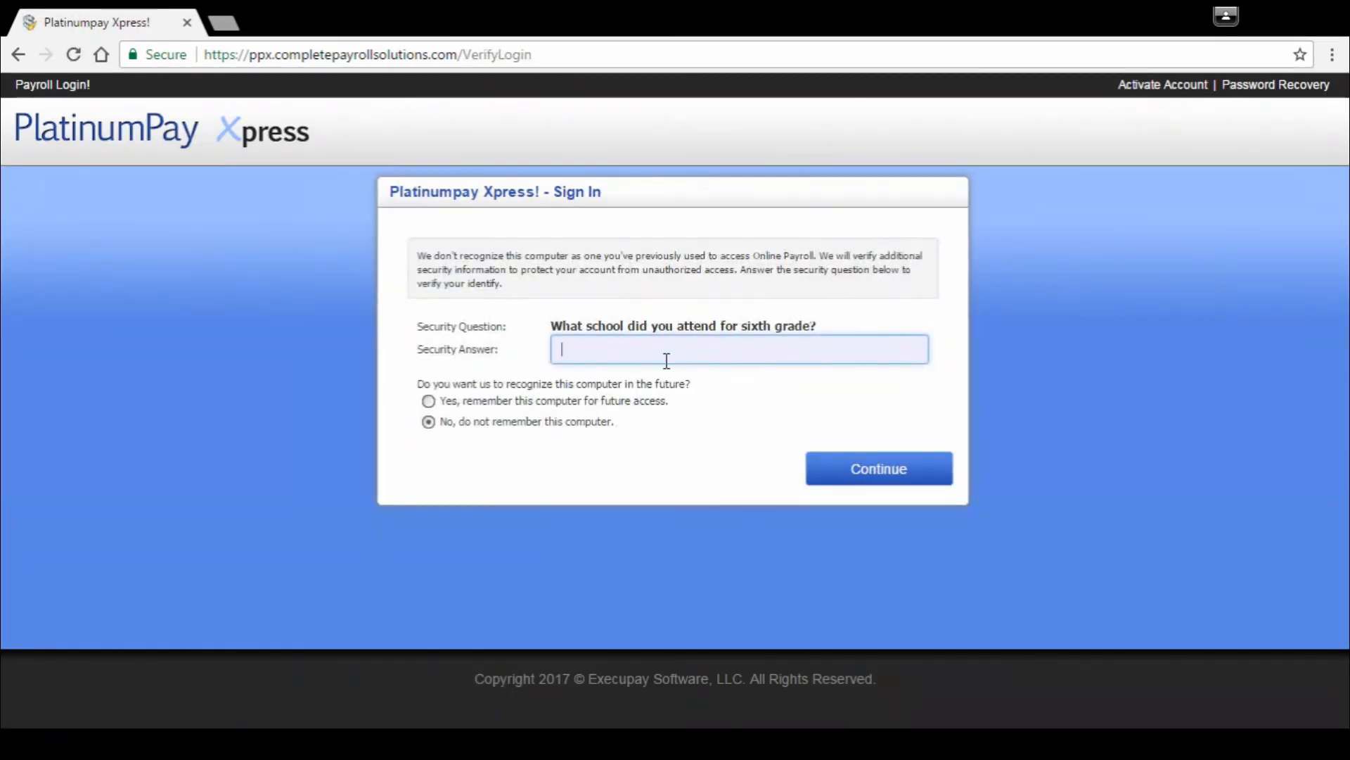
{"action": "type", "text": "•••••••••"}
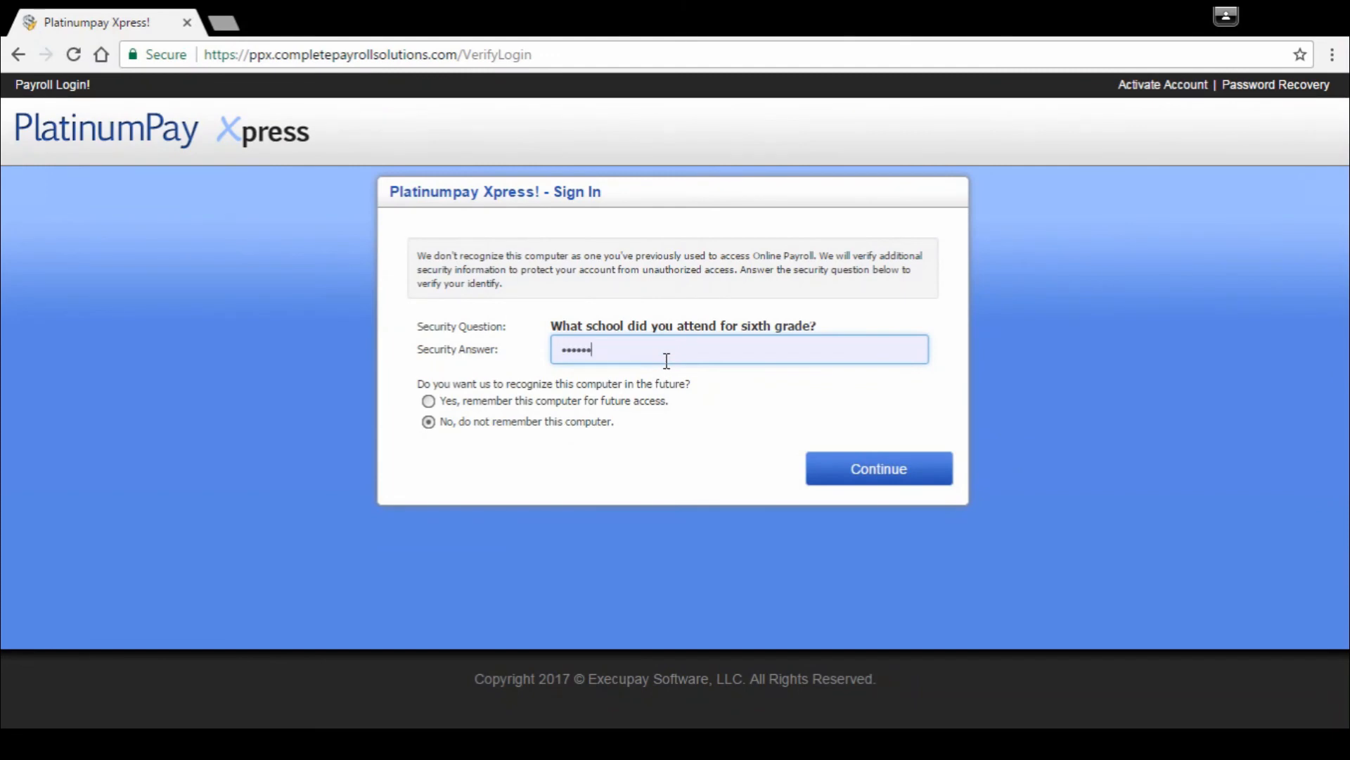
{"action": "left_click", "coordinate": [875, 472]}
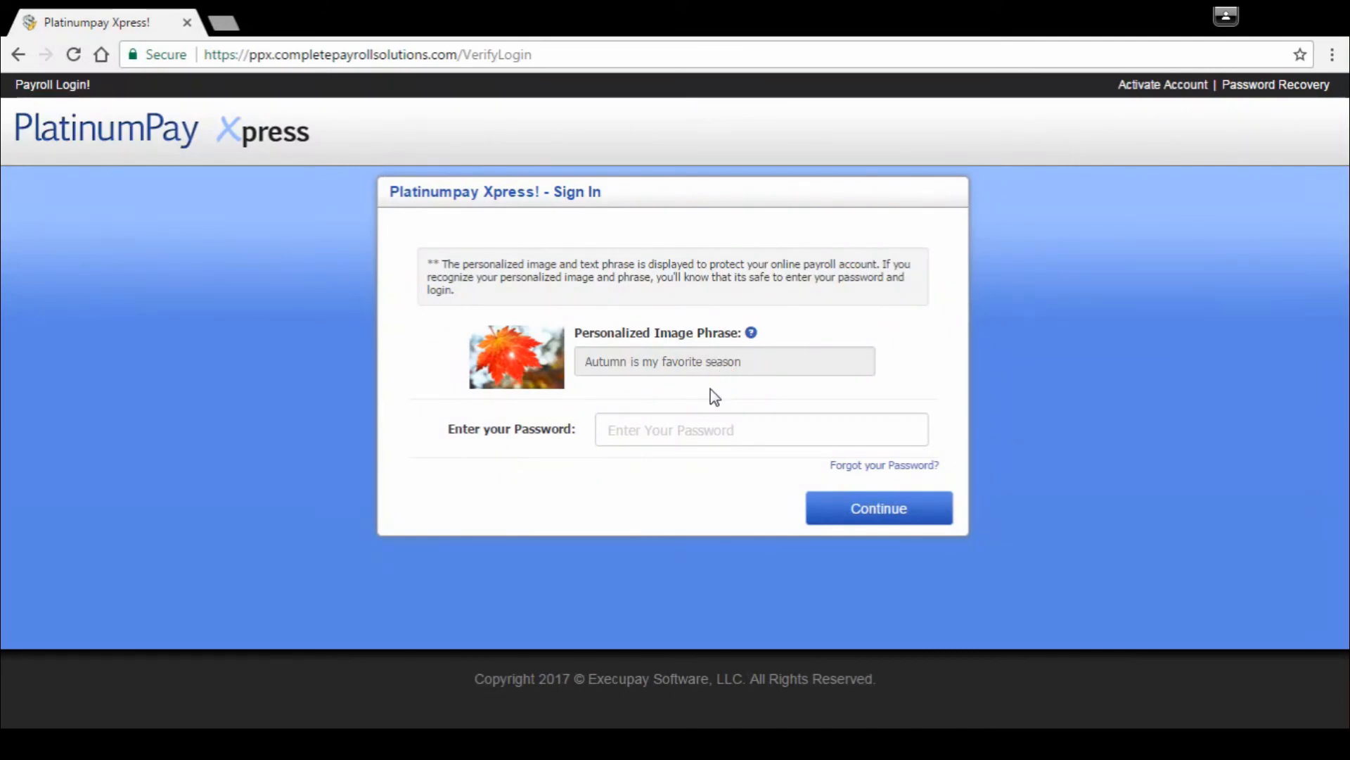
Step: Enter the account password and finish signing in to the payroll dashboard
{"action": "left_click", "coordinate": [665, 424]}
{"action": "type", "text": "•"}
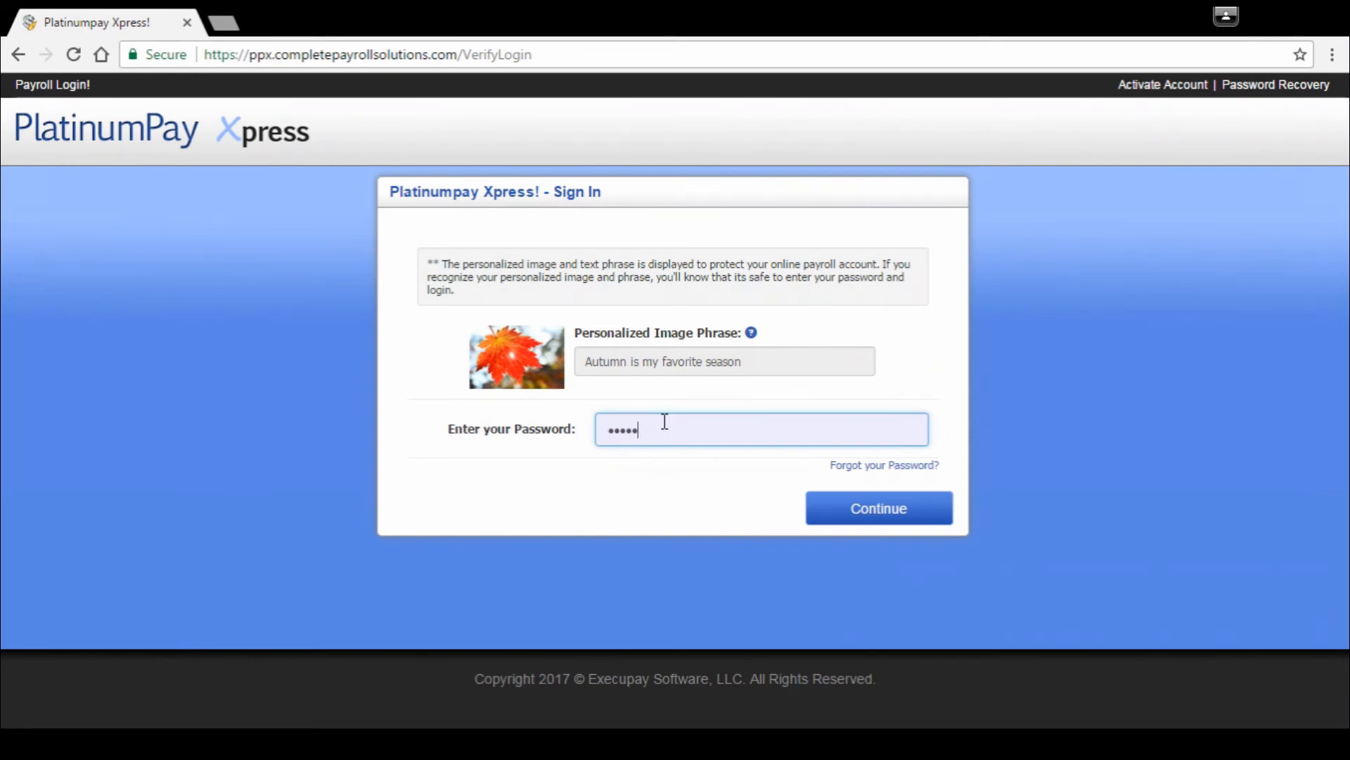
{"action": "type", "text": "••••••••••"}
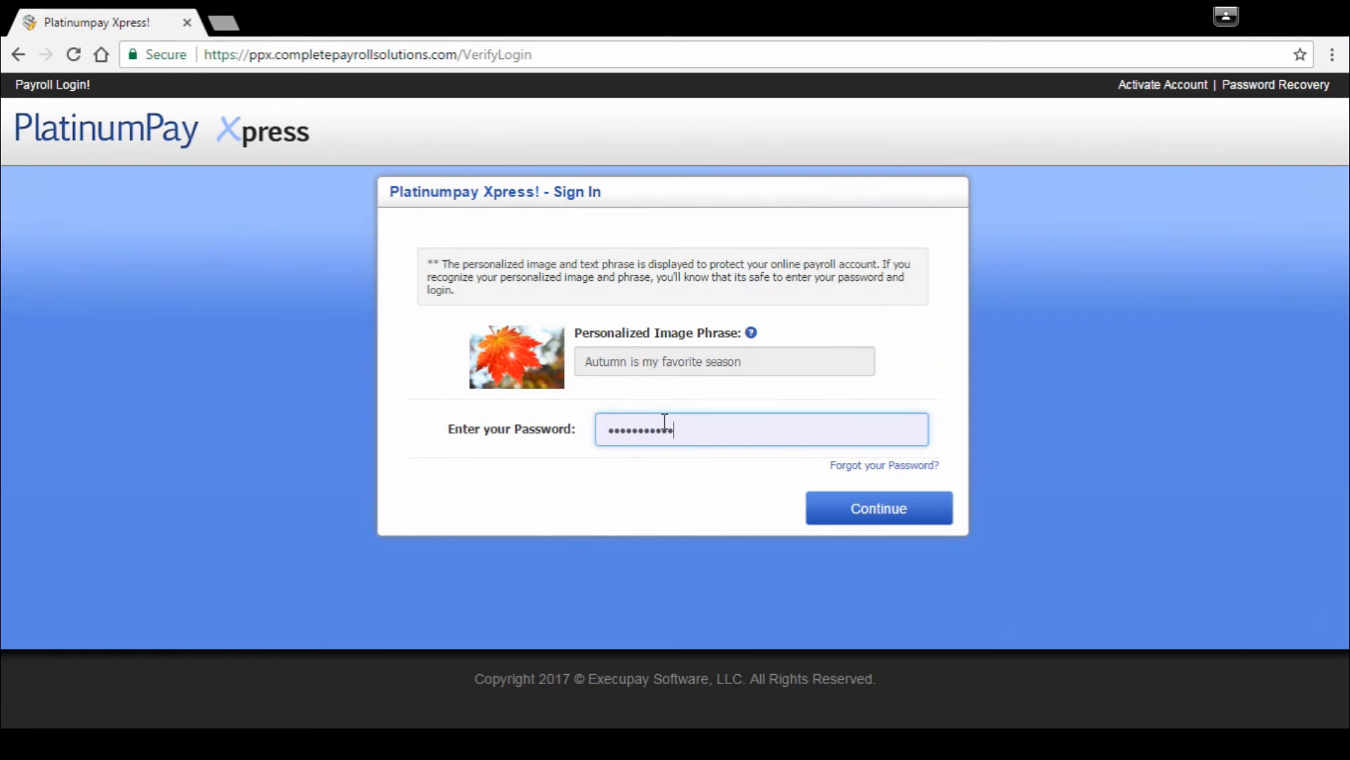
{"action": "left_click", "coordinate": [882, 507]}
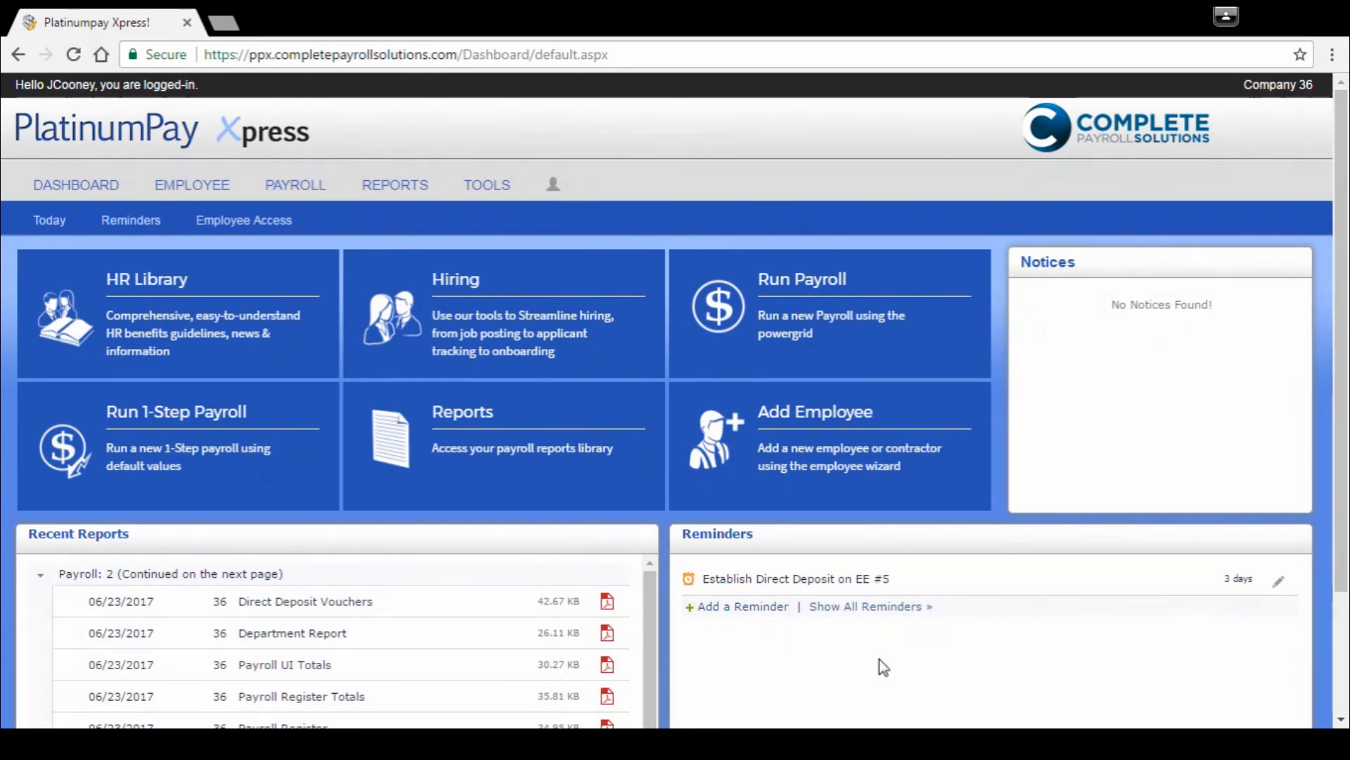
Step: View the blank form for adding a new employee and cancel it without creating a record
{"action": "left_click", "coordinate": [837, 472]}
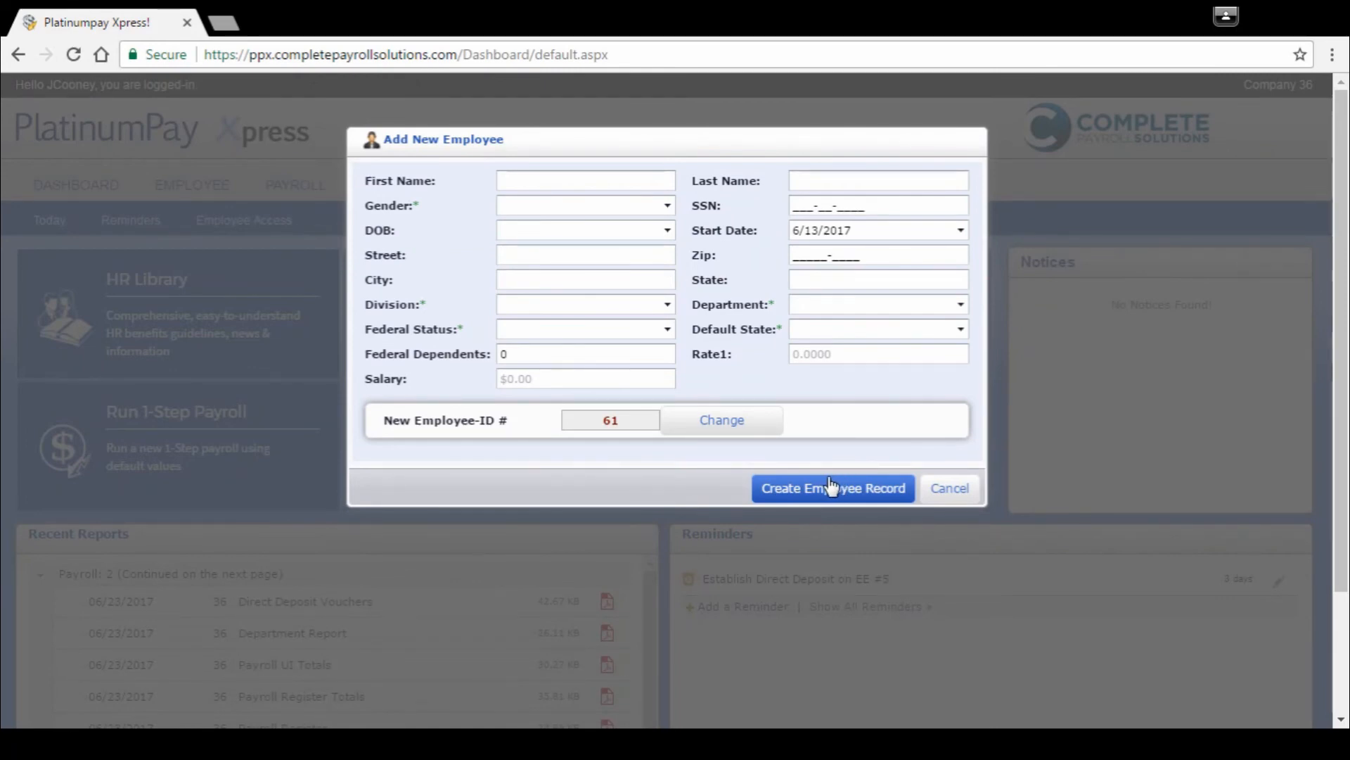
{"action": "left_click", "coordinate": [942, 492]}
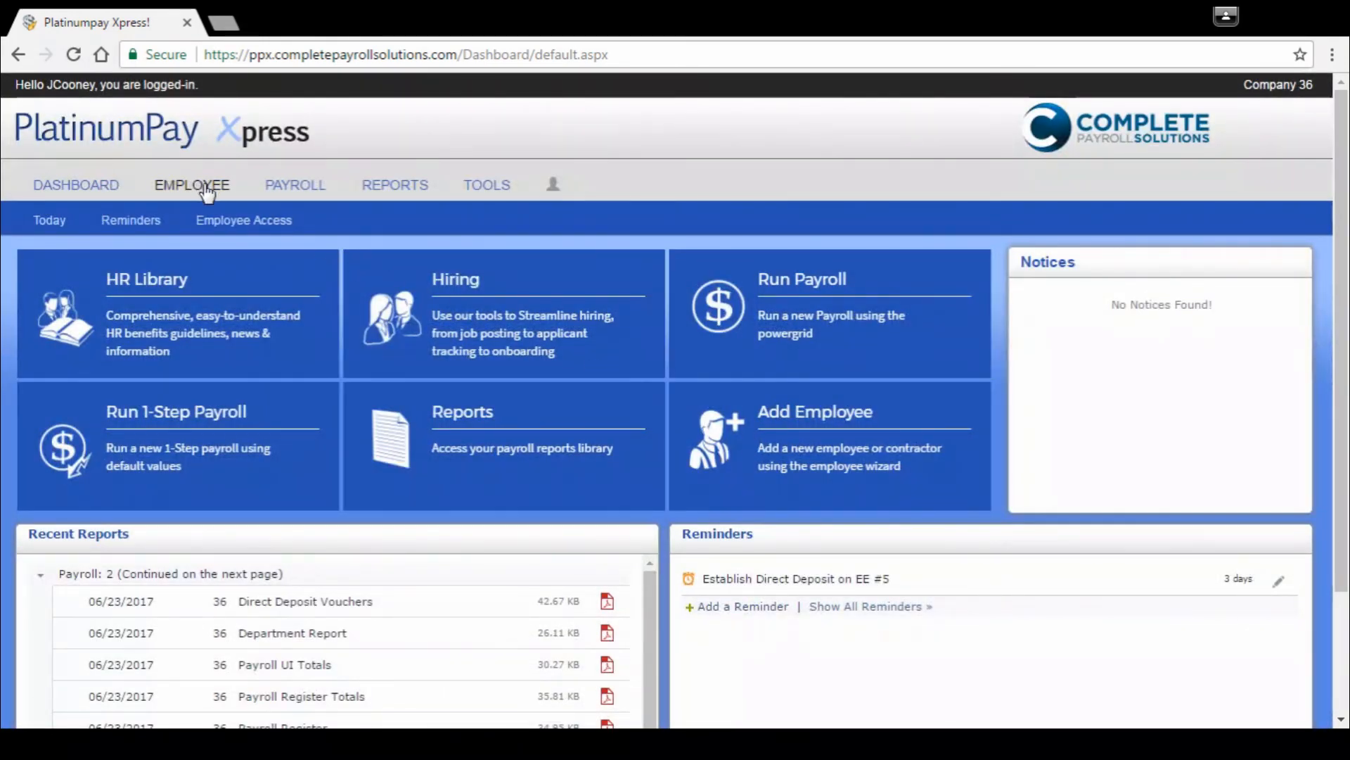
Step: Open the list of all employees and check its page navigation and rows-per-page options
{"action": "left_click", "coordinate": [205, 192]}
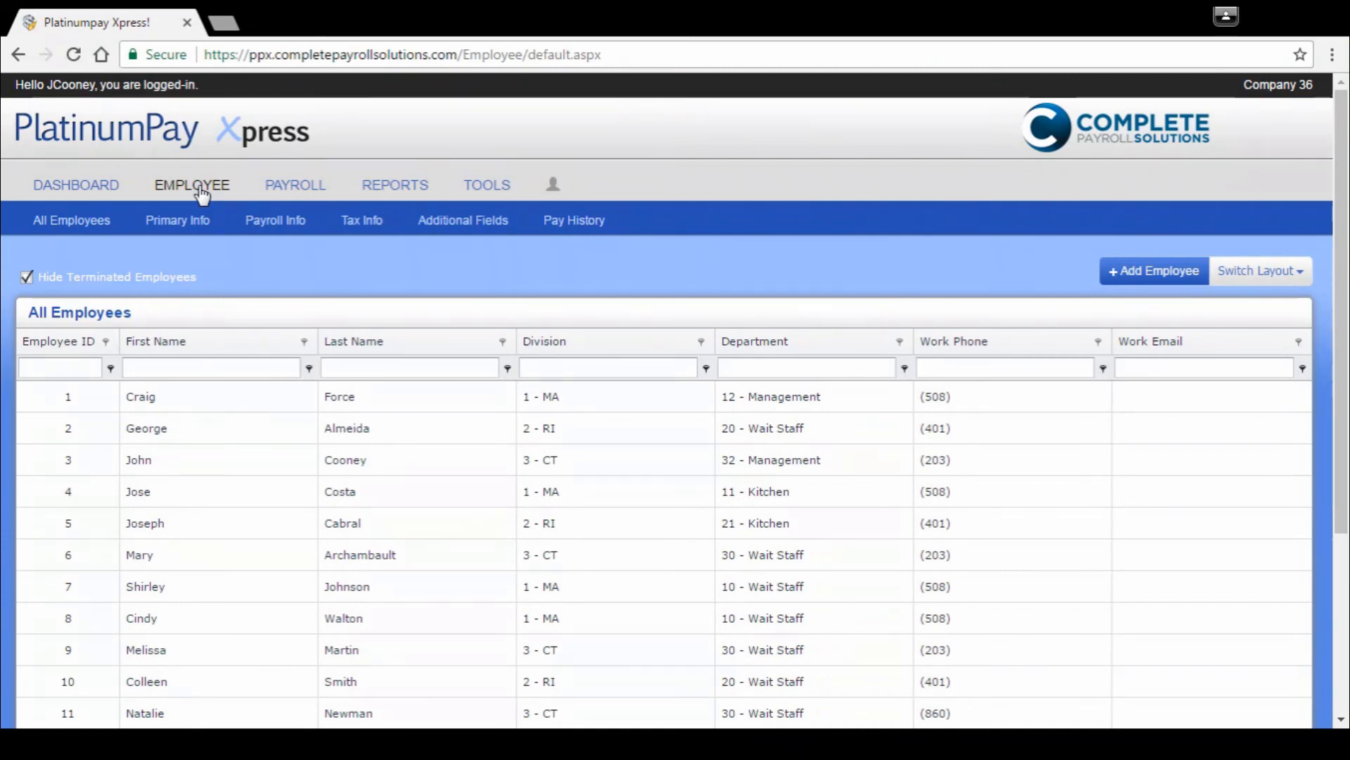
{"action": "scroll", "coordinate": [476, 443], "scroll_direction": "down", "scroll_amount": 4}
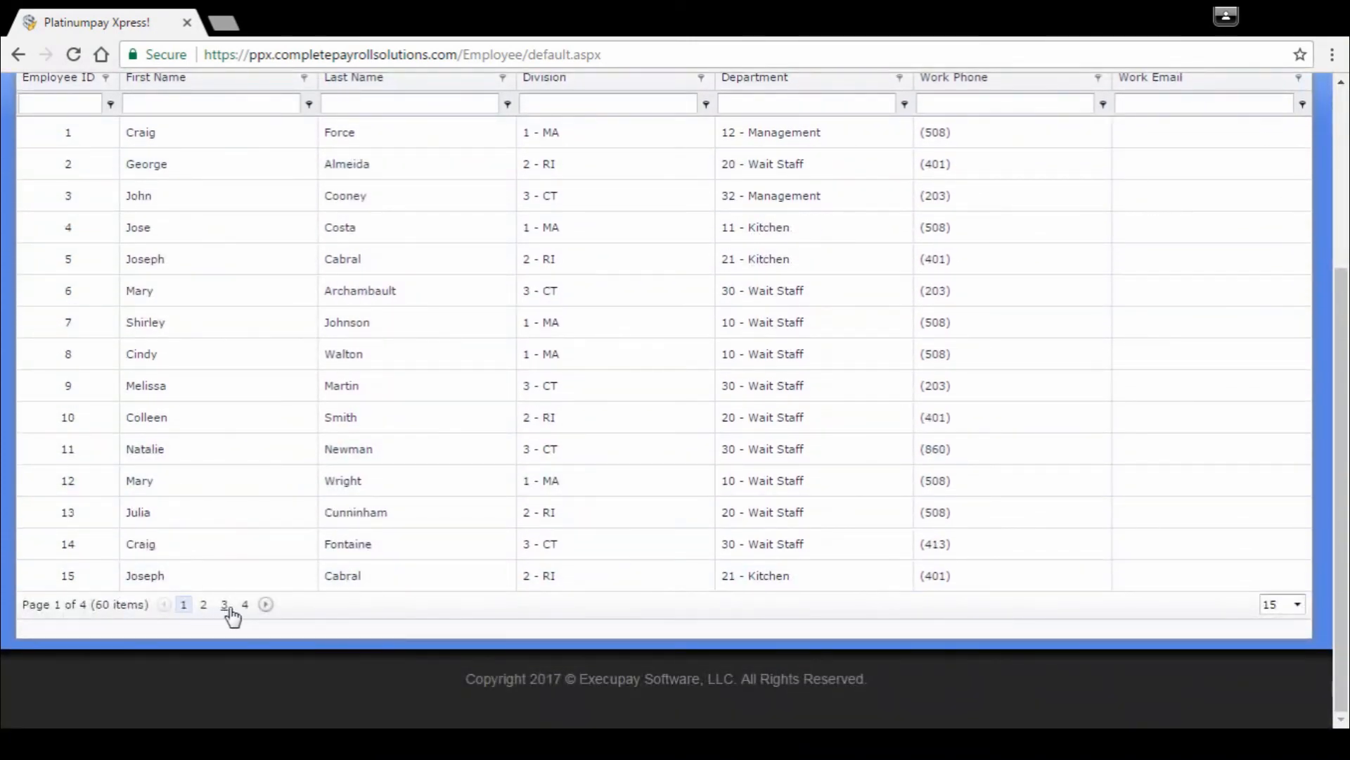
{"action": "left_click", "coordinate": [1299, 608]}
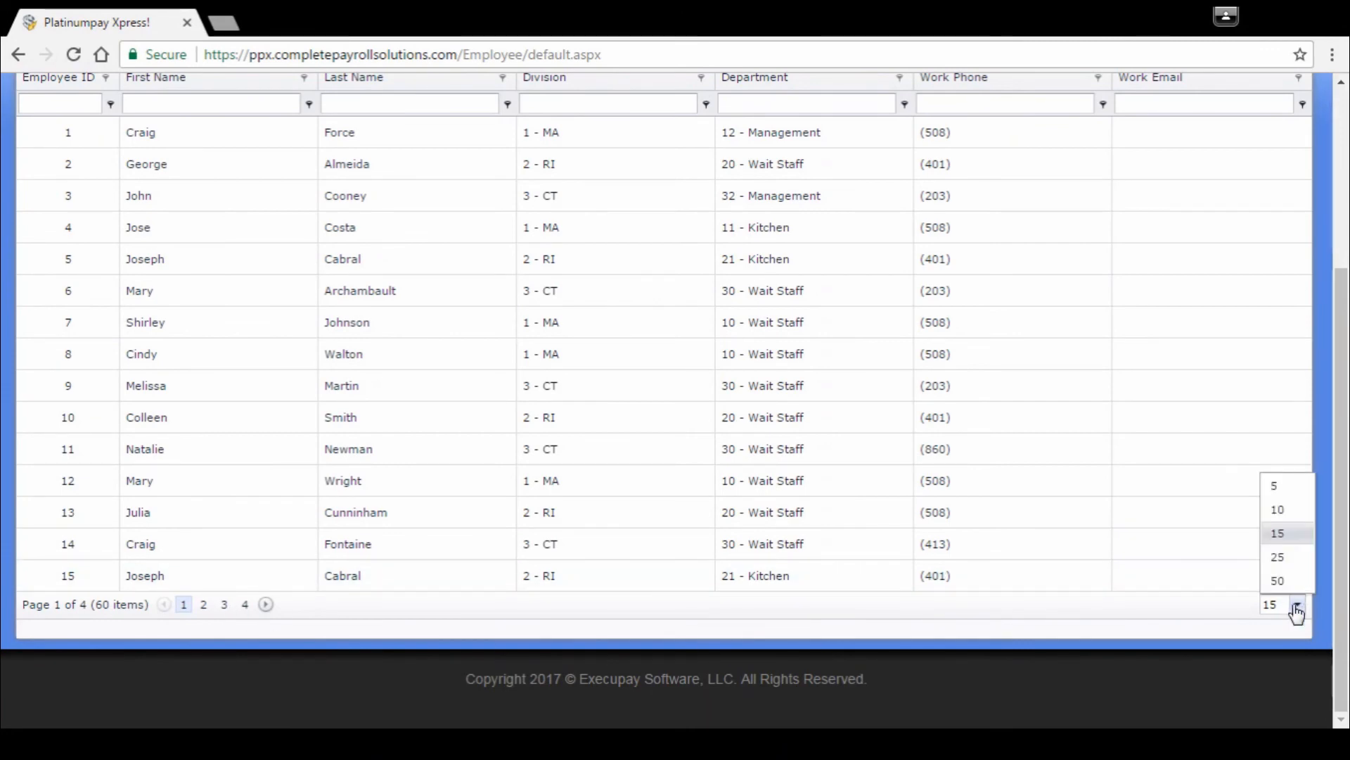
{"action": "left_click", "coordinate": [988, 636]}
{"action": "scroll", "coordinate": [999, 635], "scroll_direction": "up", "scroll_amount": 2}
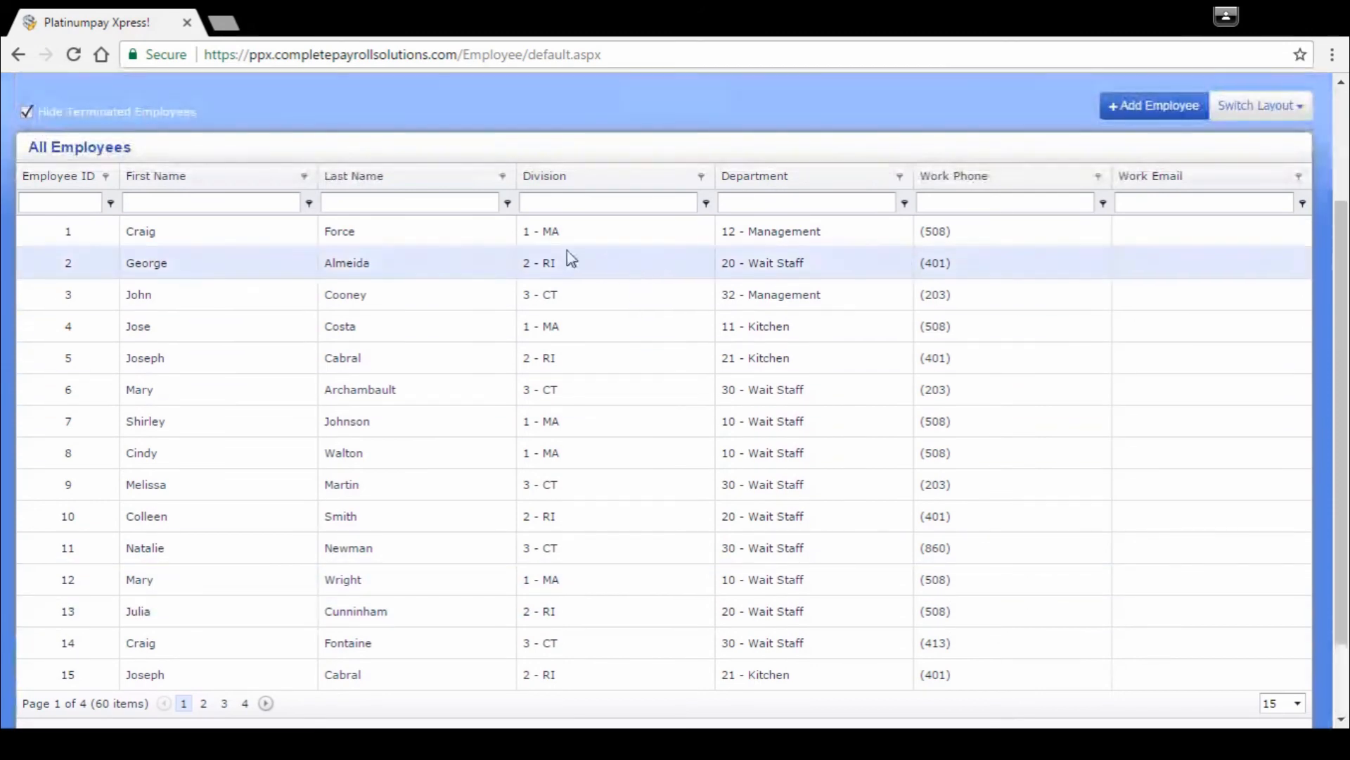
Step: Filter the employee list by last name and review the primary information of the CT division's Kitchen employee
{"action": "left_click", "coordinate": [413, 204]}
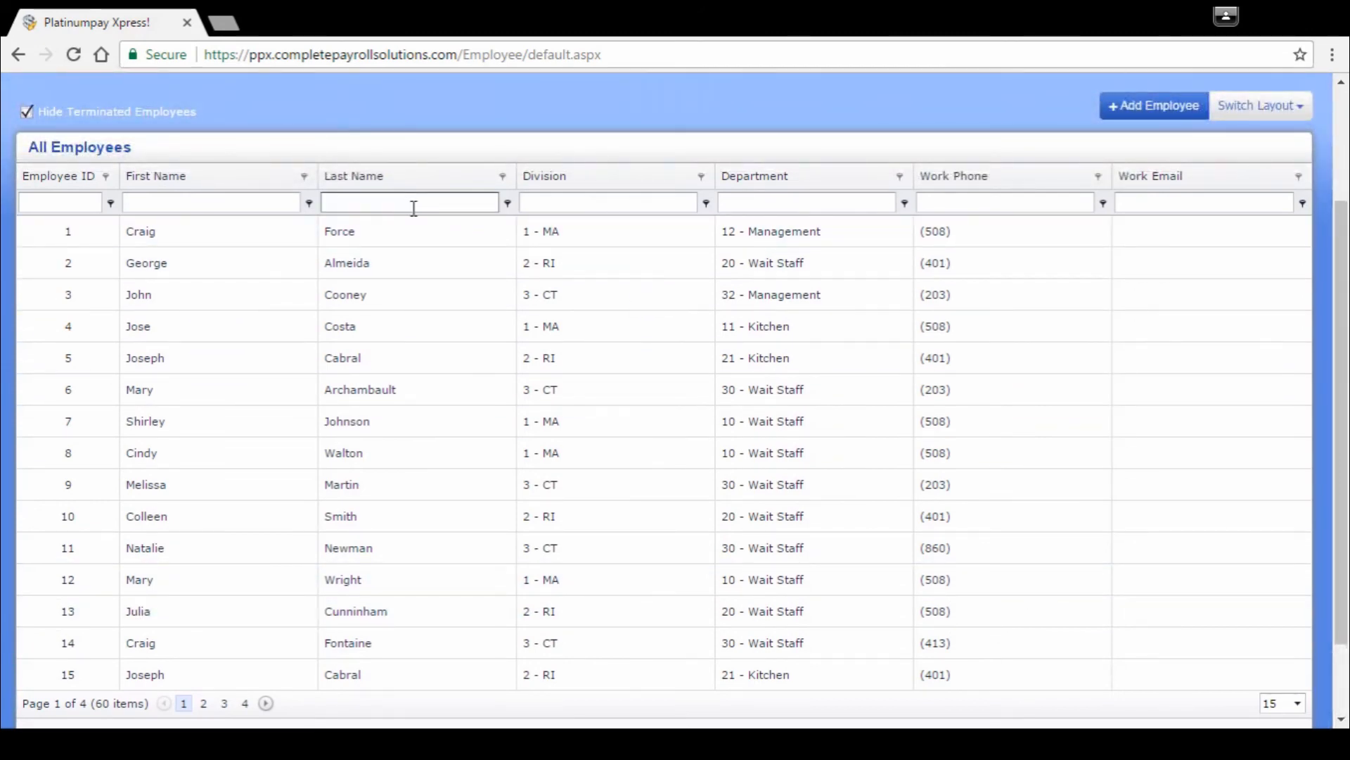
{"action": "type", "text": "Jones"}
{"action": "key", "text": "Return"}
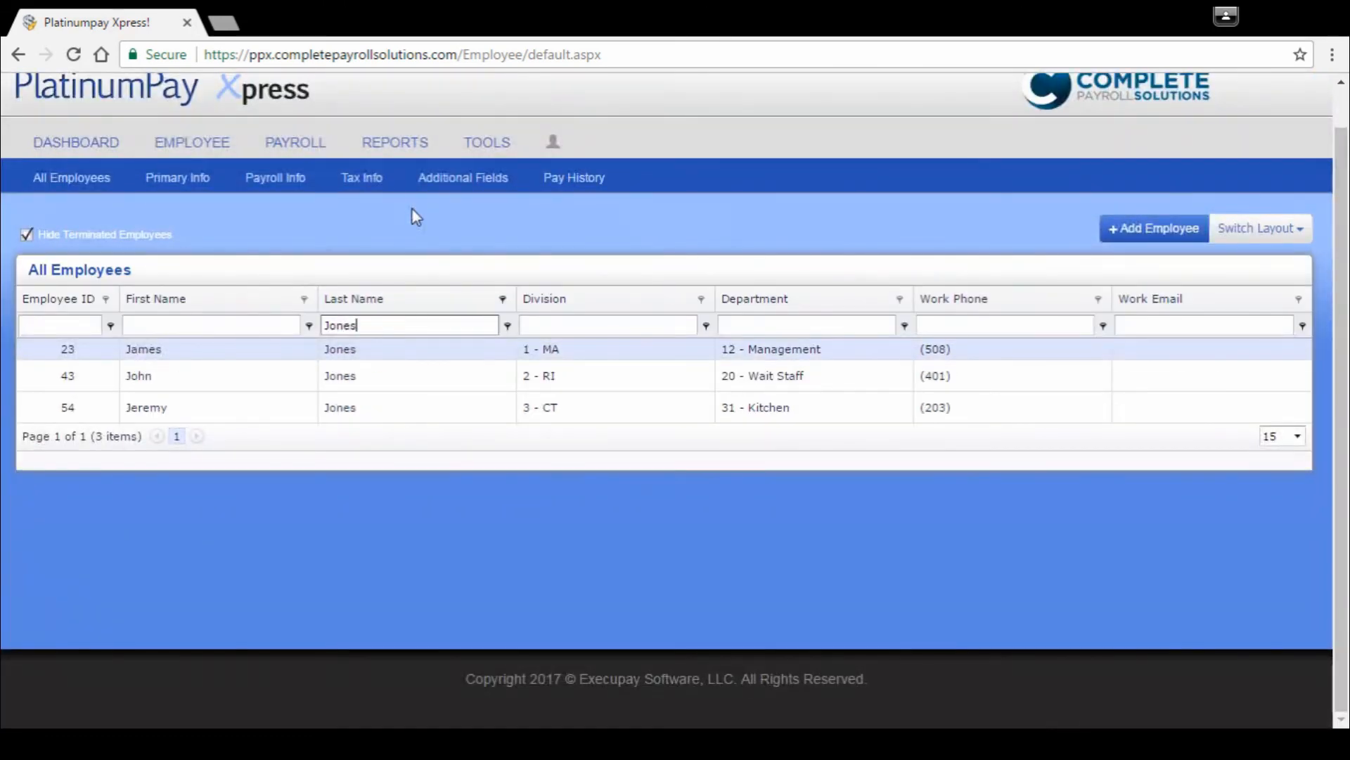
{"action": "double_click", "coordinate": [157, 409]}
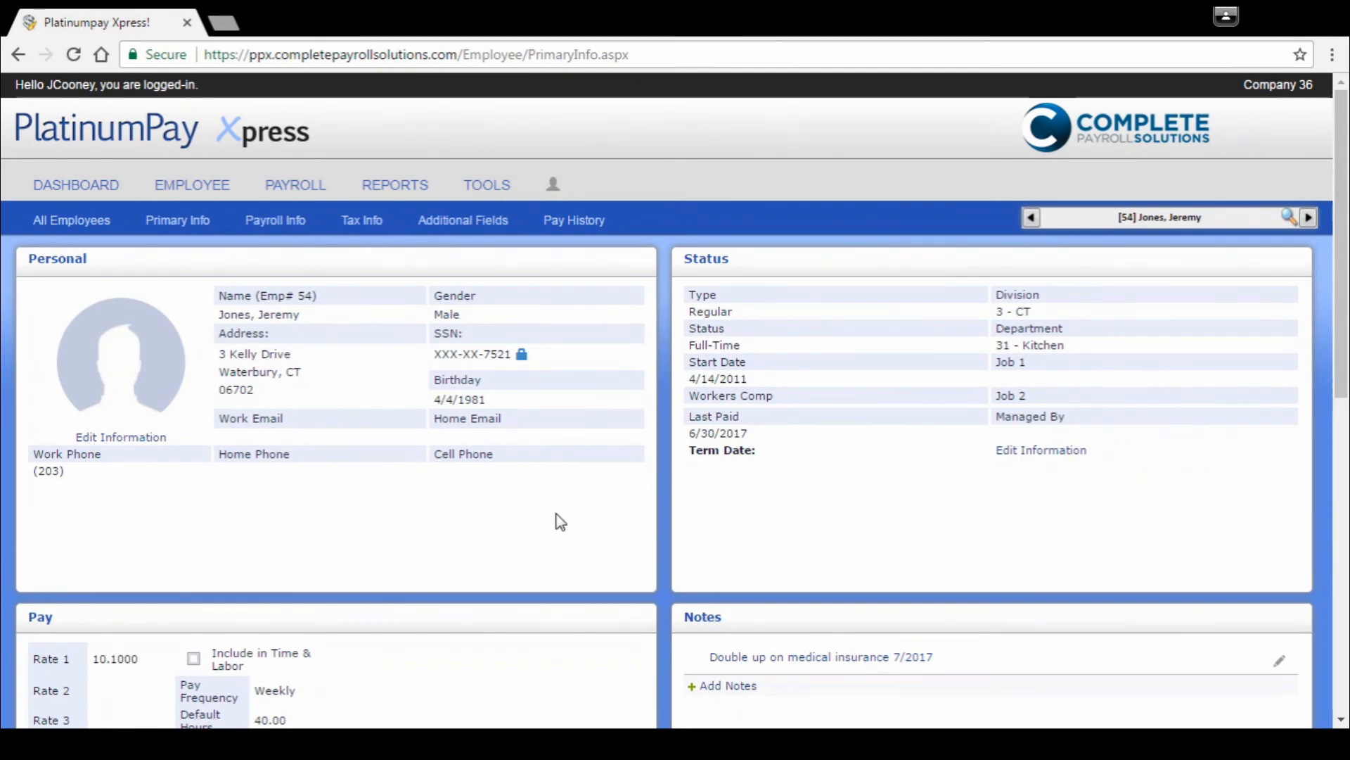
{"action": "scroll", "coordinate": [559, 520], "scroll_direction": "down", "scroll_amount": 2}
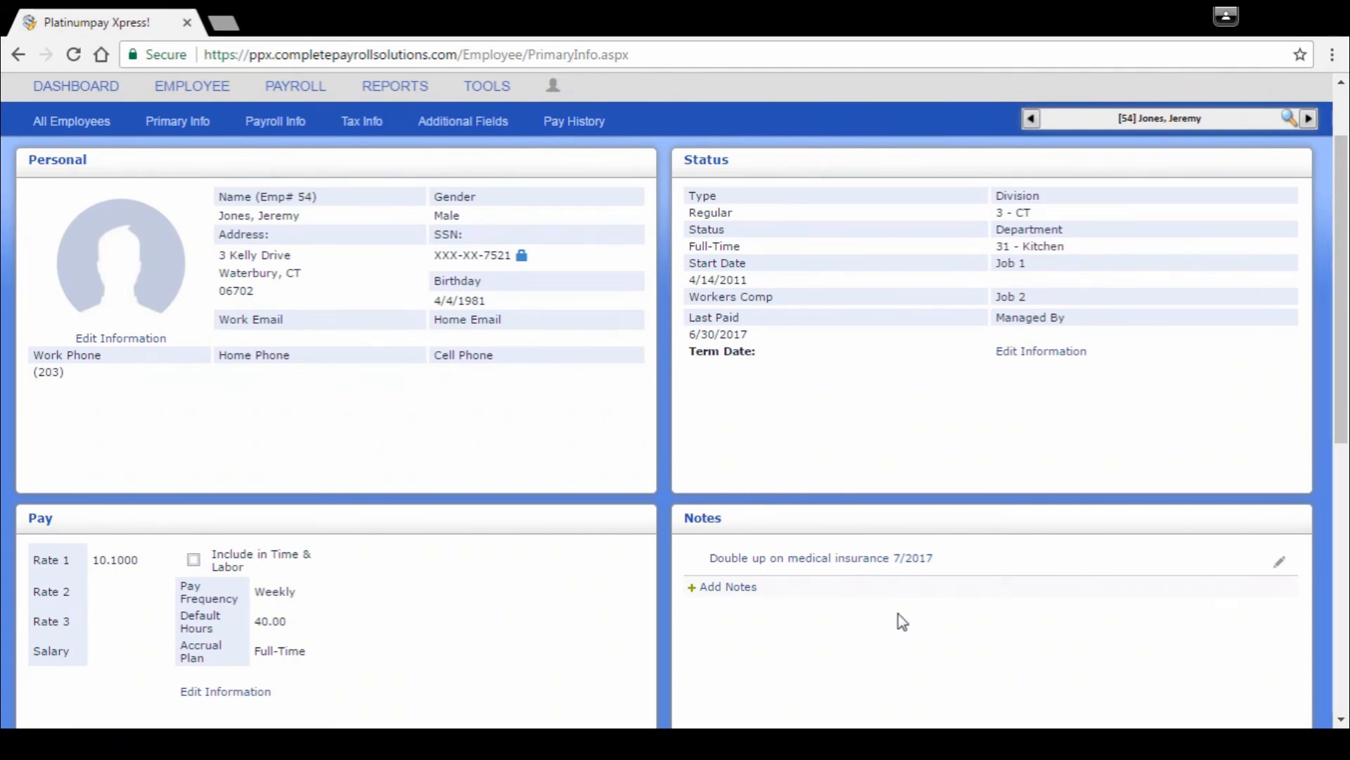
{"action": "scroll", "coordinate": [897, 622], "scroll_direction": "up", "scroll_amount": 2}
Step: Review the employee's scheduled earnings, scheduled deductions and direct deposit setup in the payroll information
{"action": "left_click", "coordinate": [283, 222]}
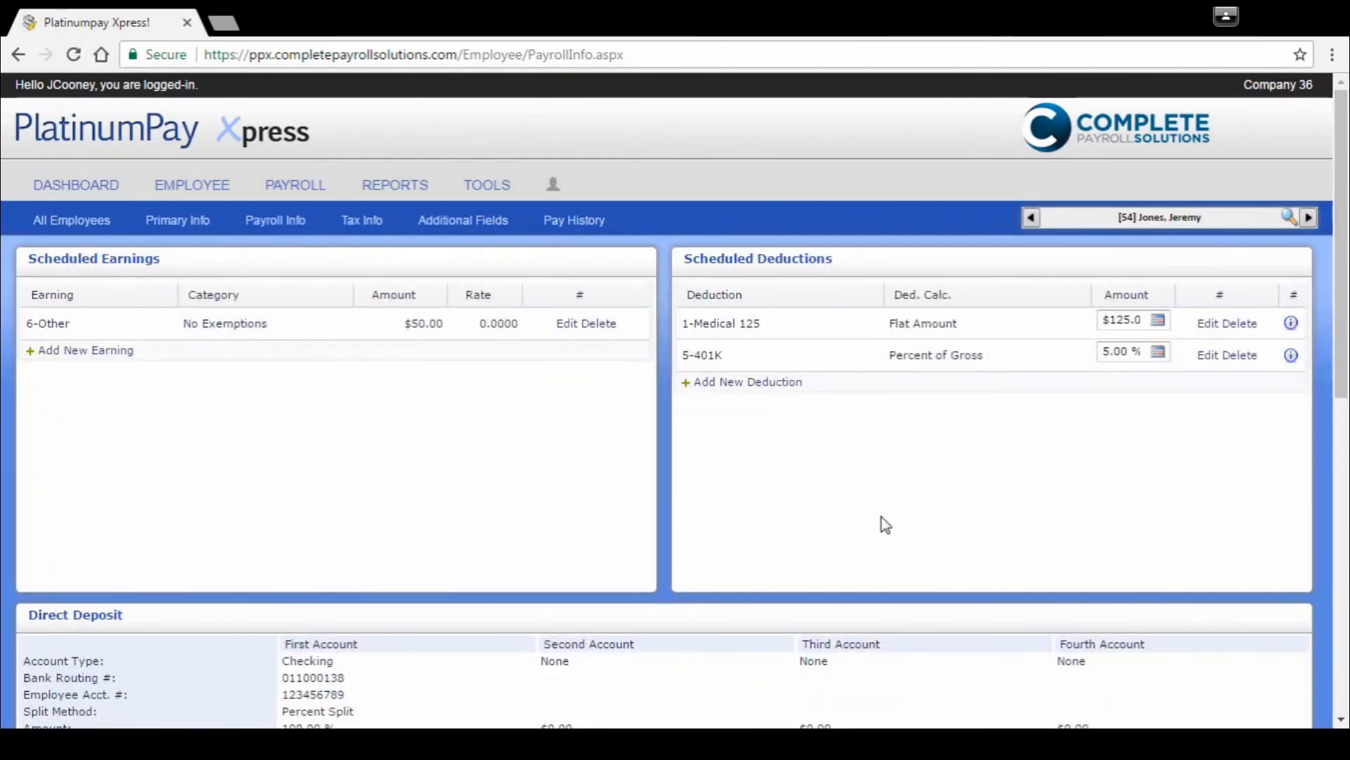
{"action": "scroll", "coordinate": [767, 450], "scroll_direction": "down", "scroll_amount": 1}
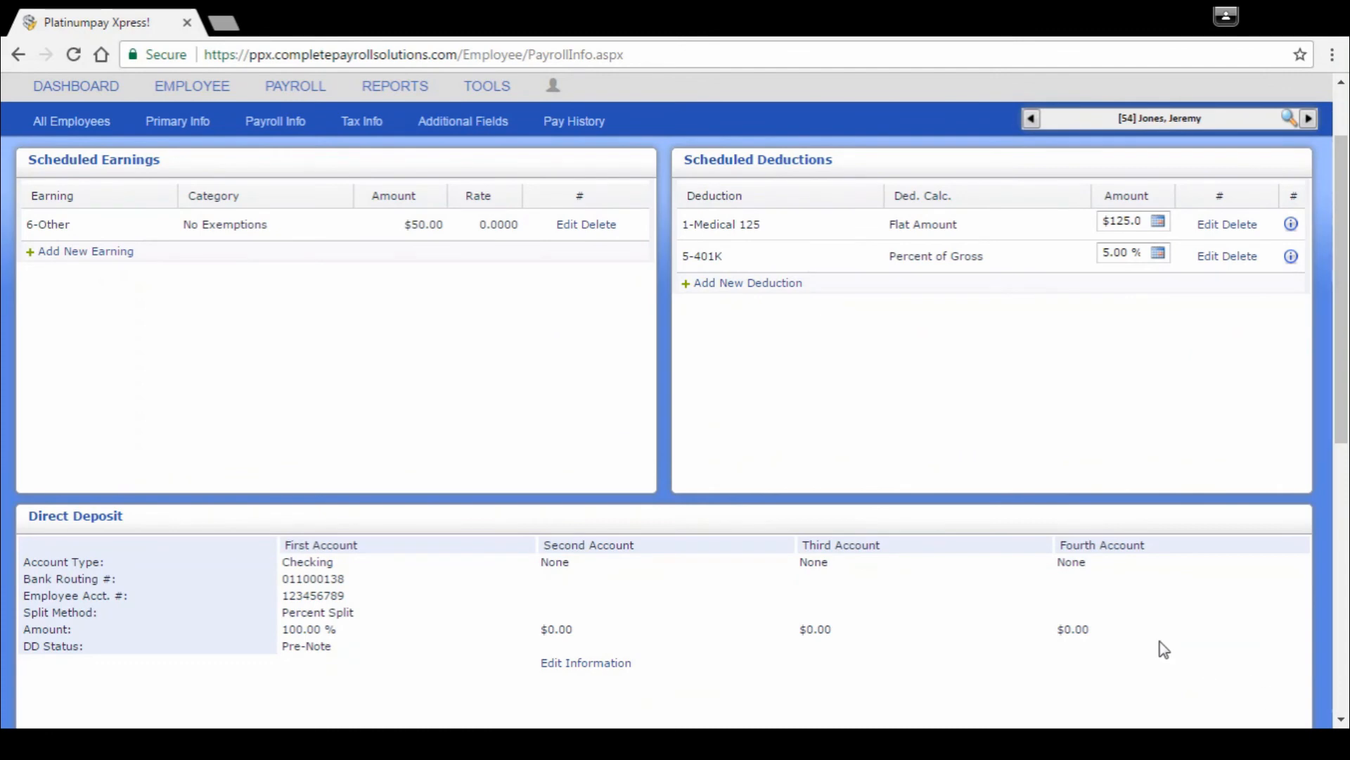
{"action": "scroll", "coordinate": [355, 542], "scroll_direction": "up", "scroll_amount": 1}
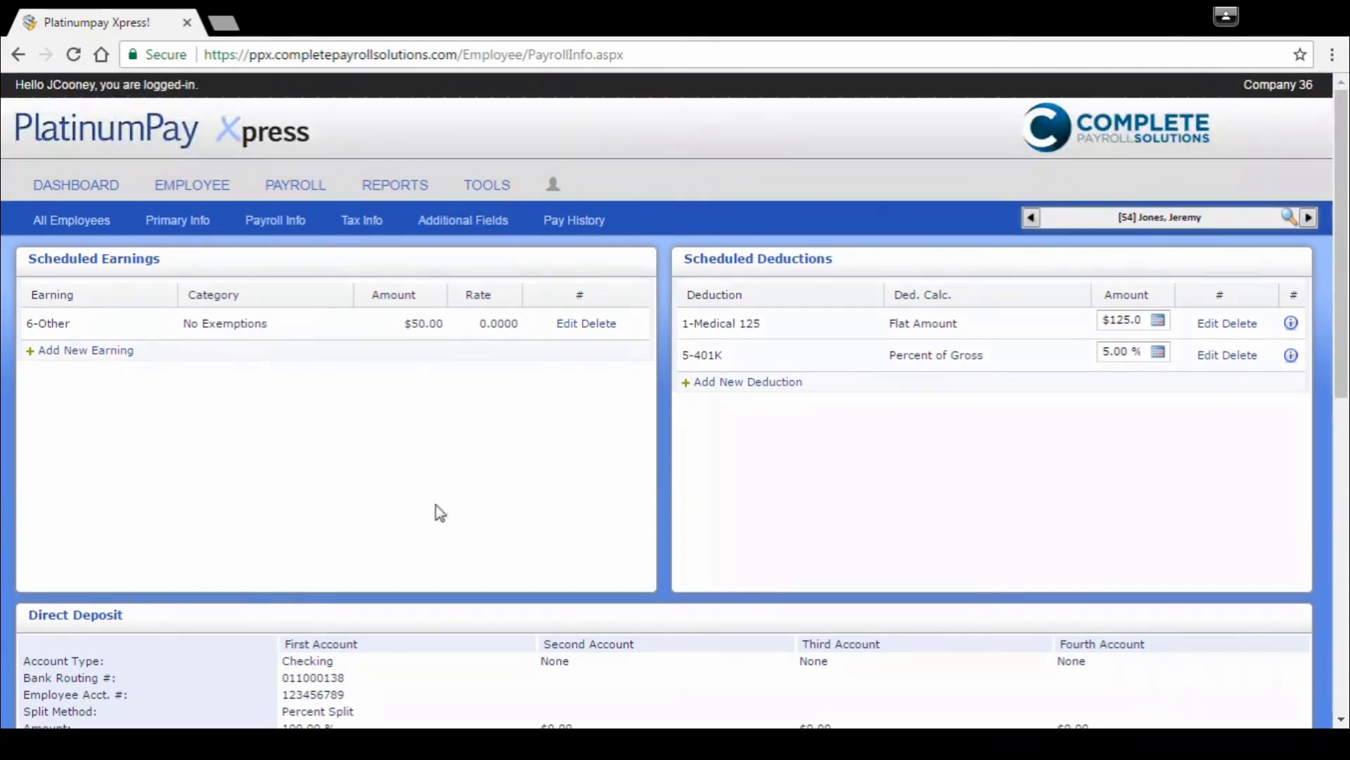
Step: Review the employee's federal, state and local tax settings
{"action": "left_click", "coordinate": [362, 221]}
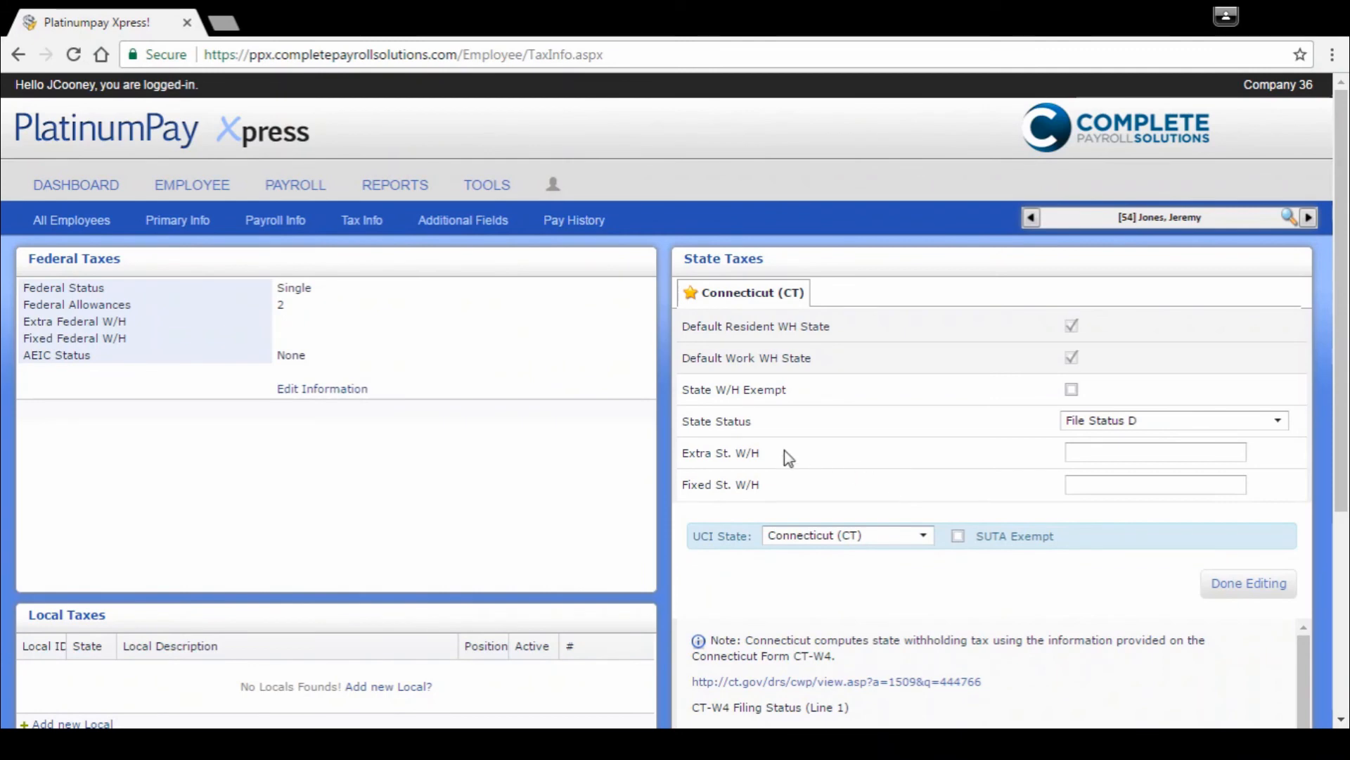
{"action": "scroll", "coordinate": [652, 443], "scroll_direction": "down", "scroll_amount": 2}
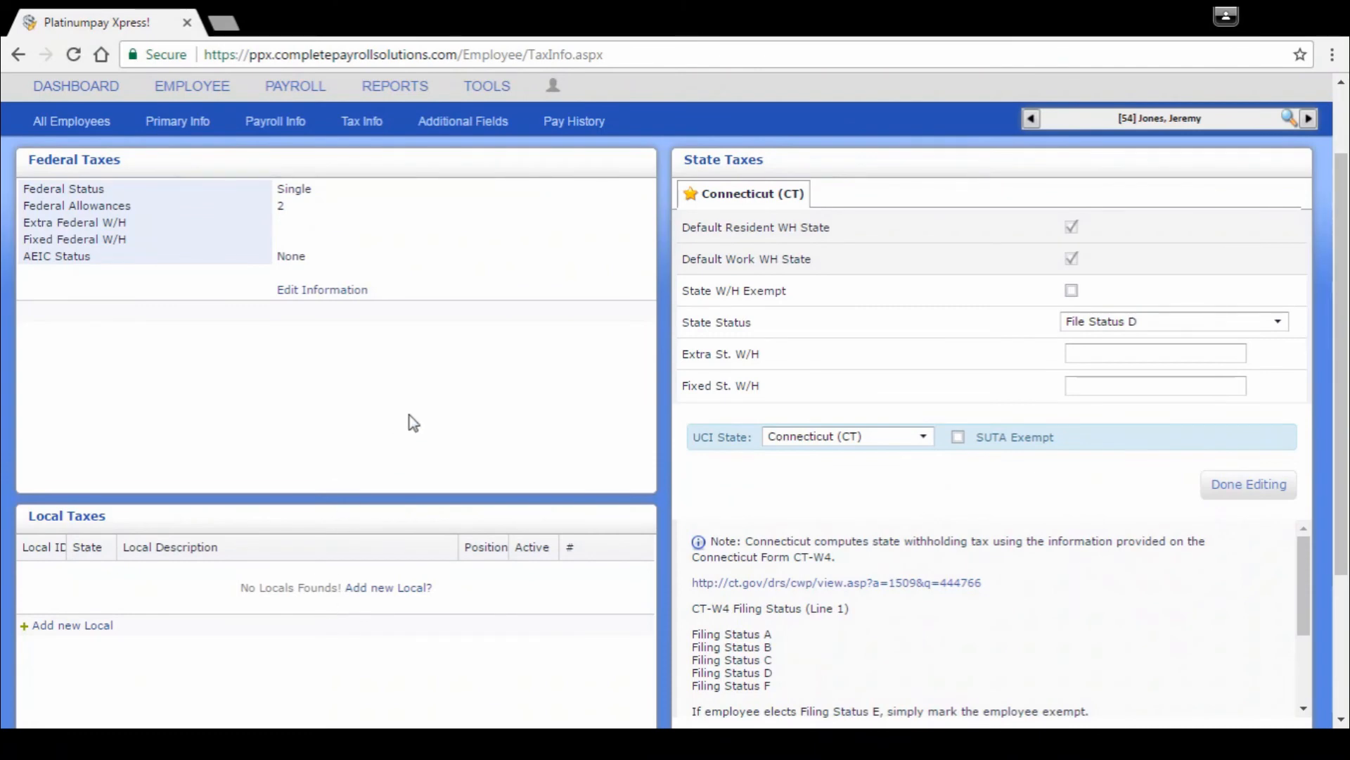
{"action": "scroll", "coordinate": [412, 411], "scroll_direction": "up", "scroll_amount": 2}
Step: Review the employee's additional fields, covering memos, custom fields, user defined fields and ESS access
{"action": "left_click", "coordinate": [461, 221]}
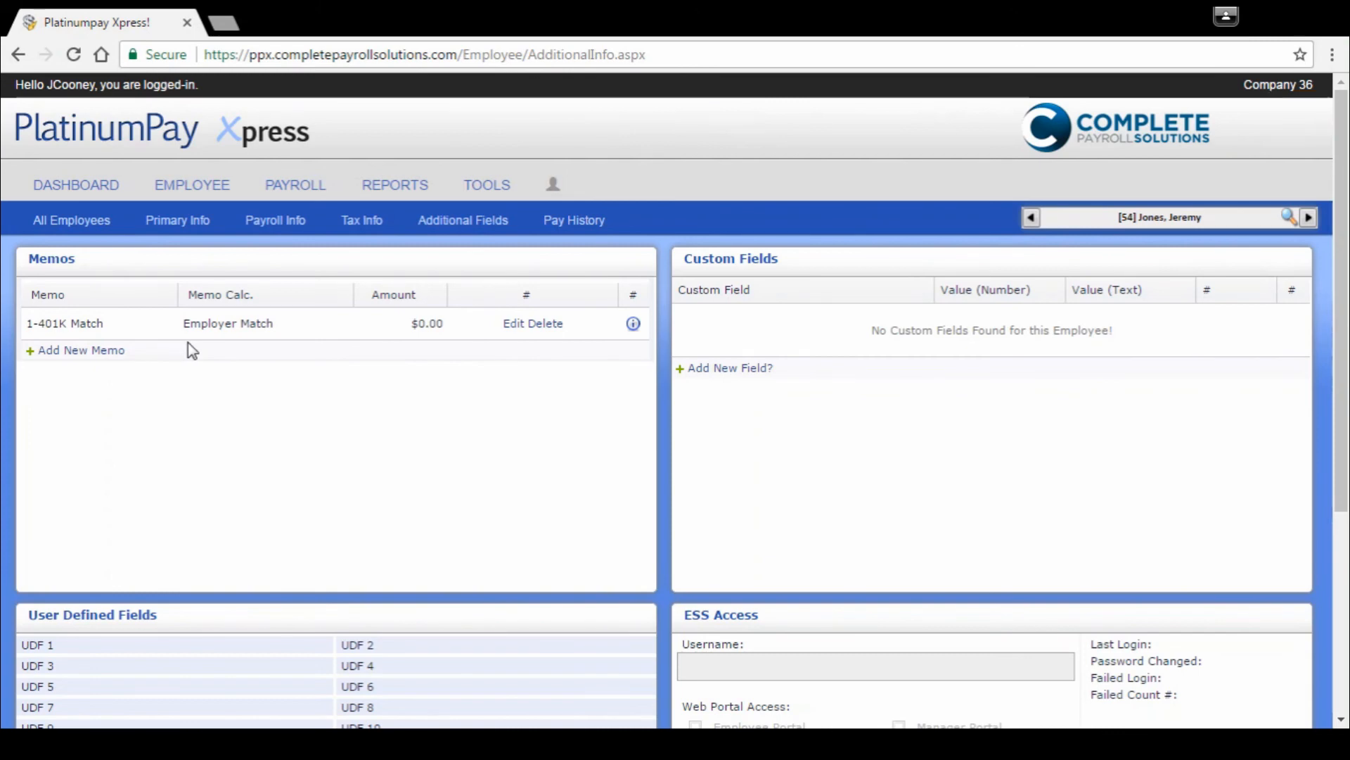
{"action": "scroll", "coordinate": [314, 350], "scroll_direction": "down", "scroll_amount": 2}
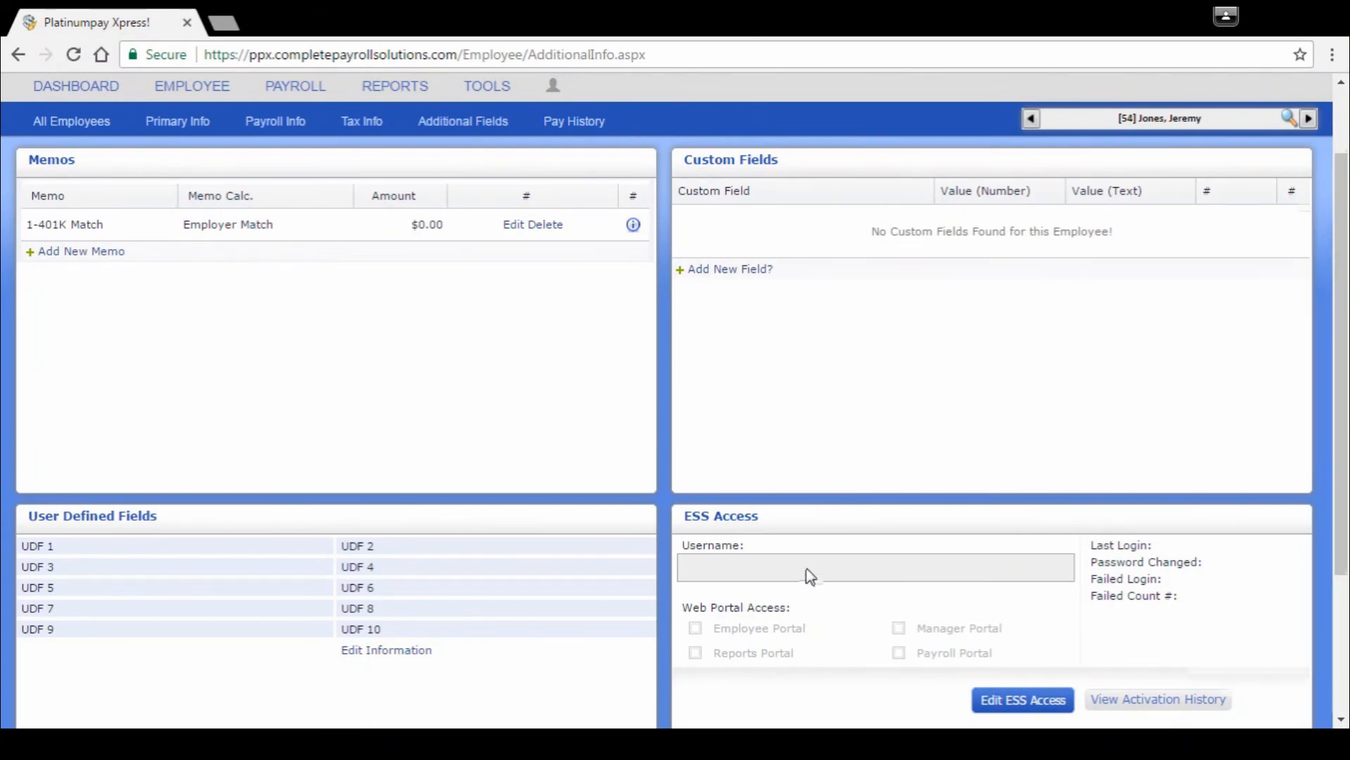
{"action": "scroll", "coordinate": [811, 573], "scroll_direction": "up", "scroll_amount": 2}
Step: Examine the employee's gross earnings chart and the pay history of past checks
{"action": "left_click", "coordinate": [572, 222]}
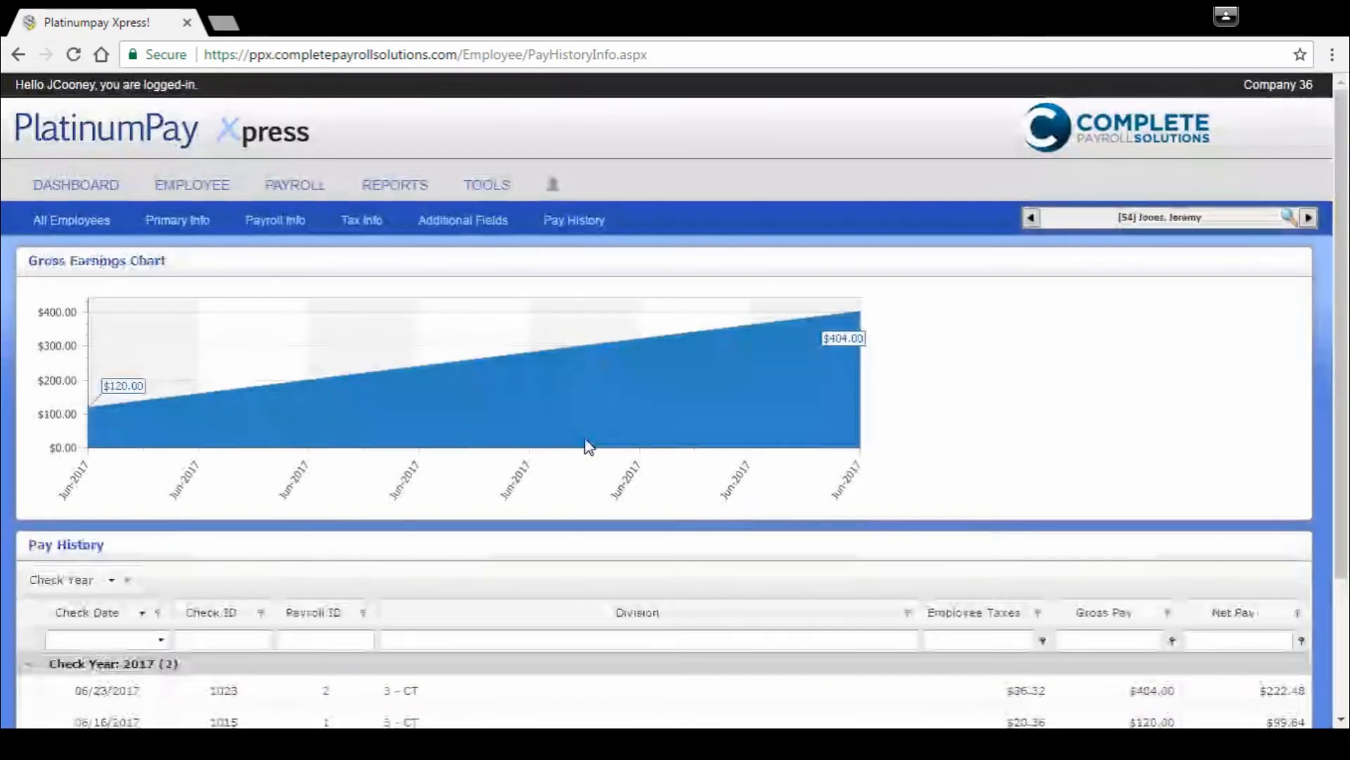
{"action": "mouse_move", "coordinate": [588, 445]}
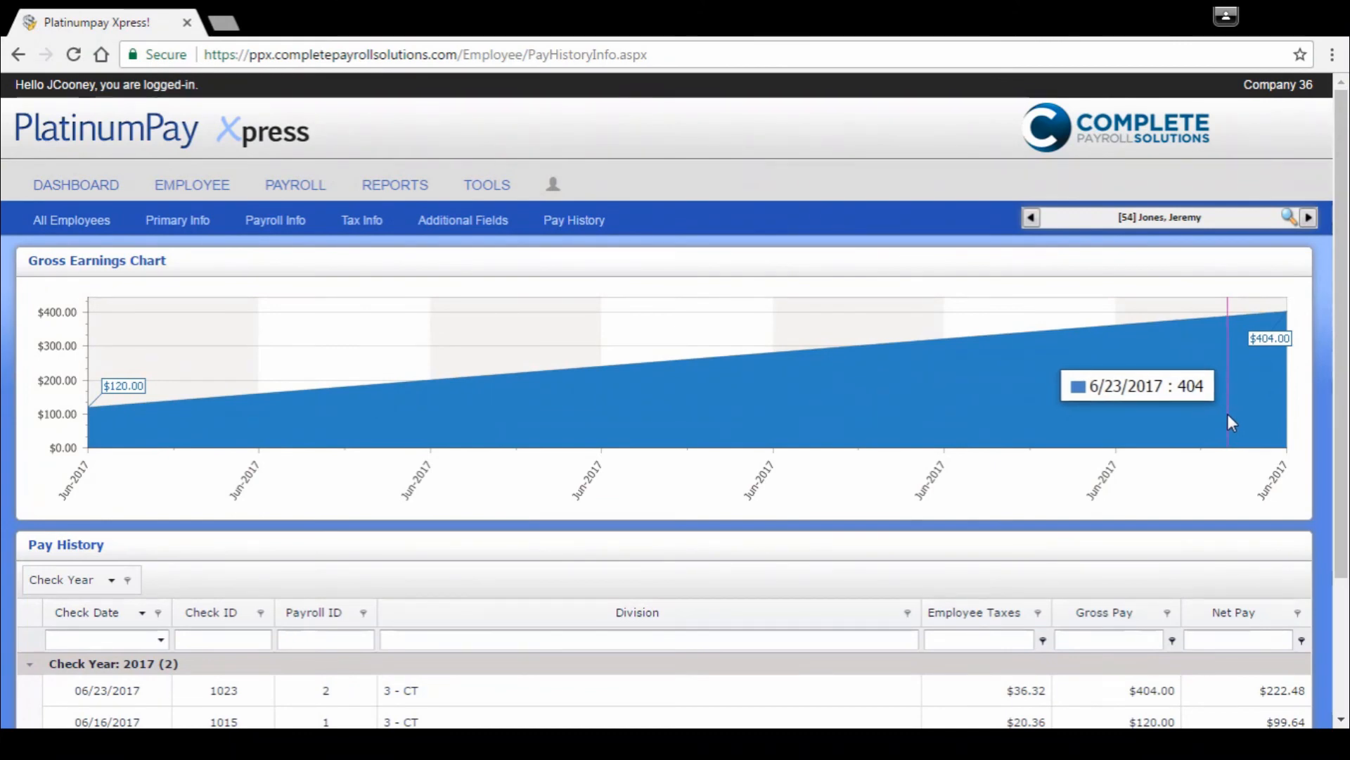
{"action": "scroll", "coordinate": [1222, 412], "scroll_direction": "down", "scroll_amount": 1}
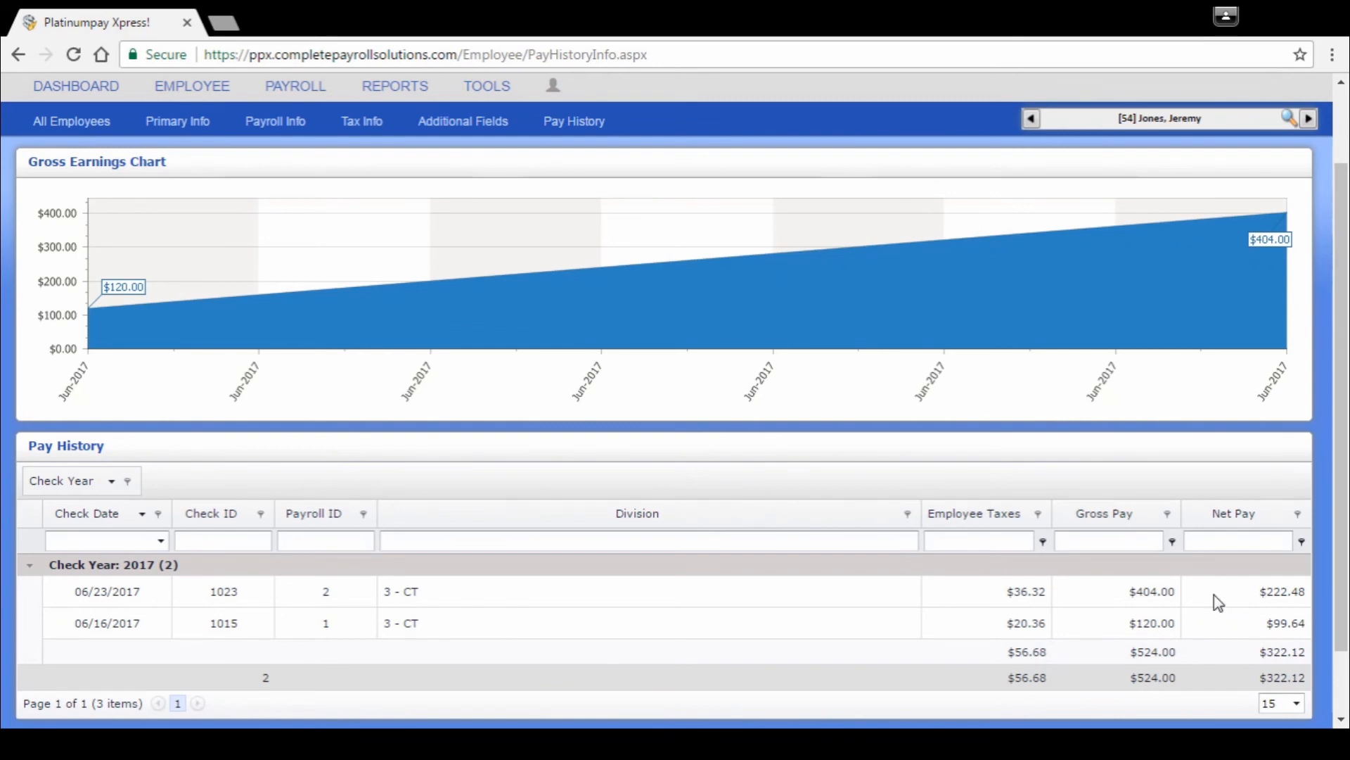
{"action": "scroll", "coordinate": [1155, 593], "scroll_direction": "up", "scroll_amount": 3}
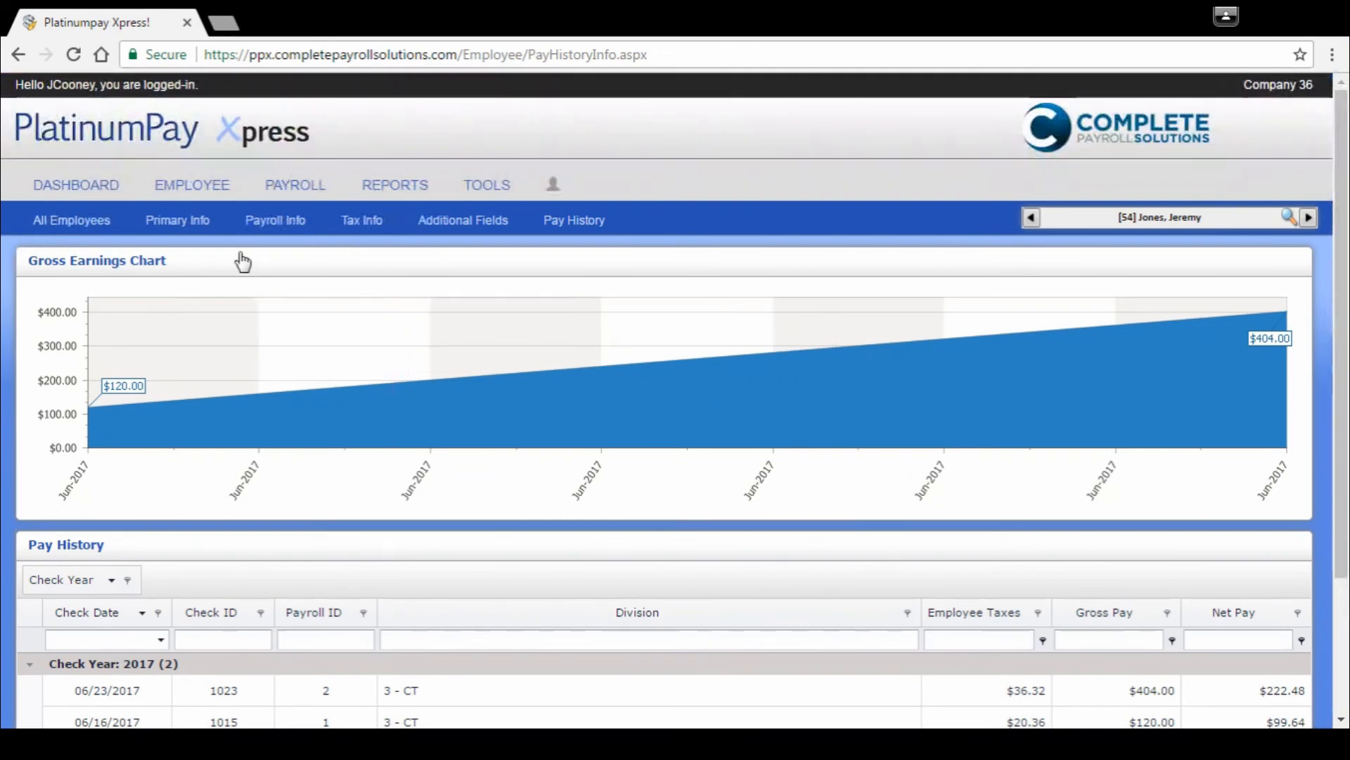
Step: Return to the dashboard and open the payroll section
{"action": "left_click", "coordinate": [95, 189]}
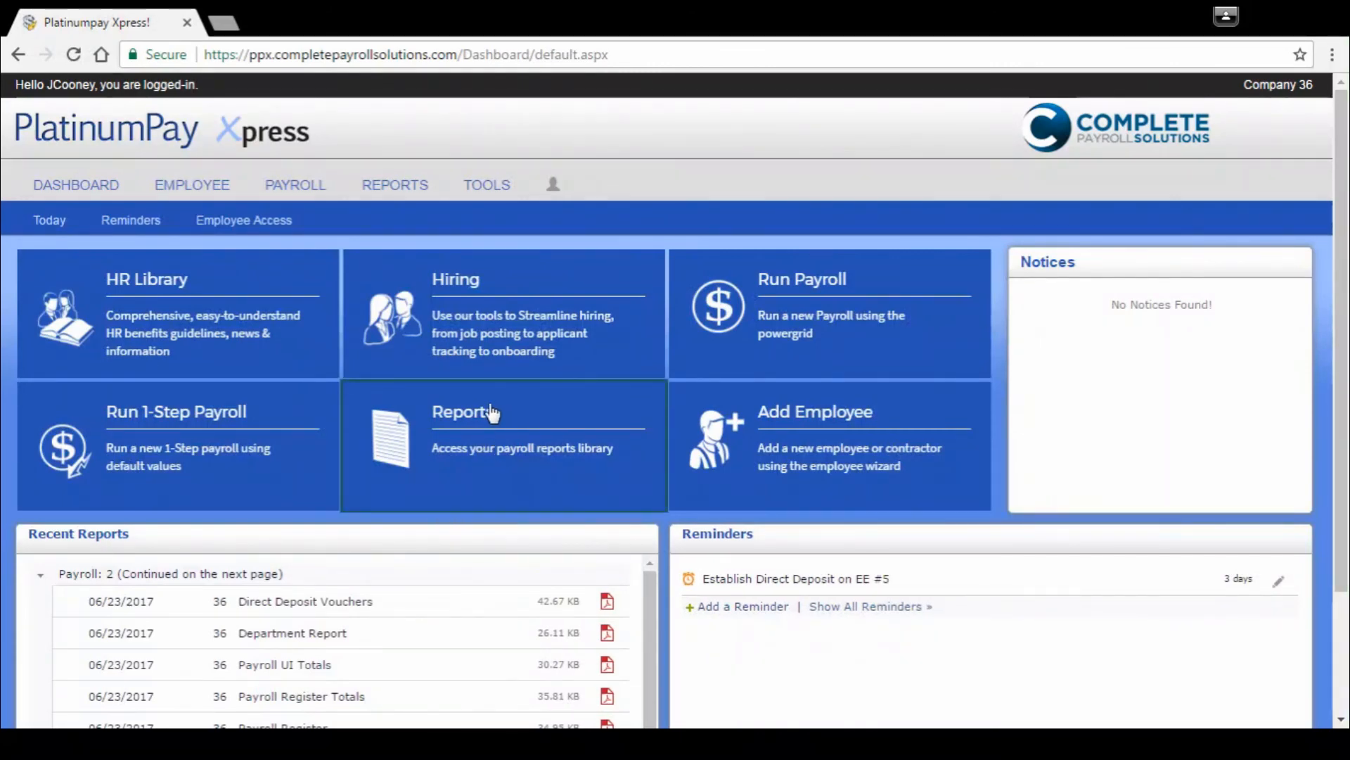
{"action": "left_click", "coordinate": [301, 194]}
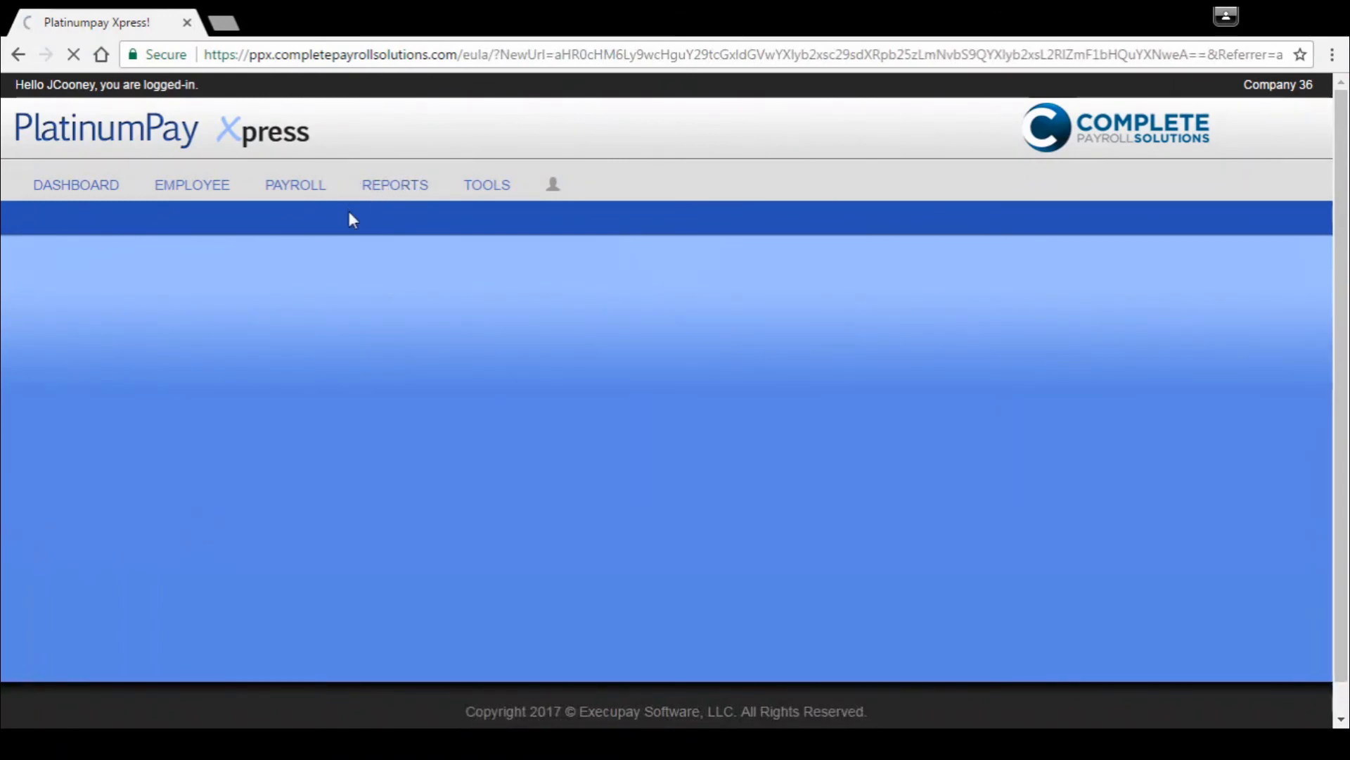
Step: Open the report library, view the 06/23/2017 Payroll Worksheet Totals report as a PDF, and close it
{"action": "left_click", "coordinate": [412, 188]}
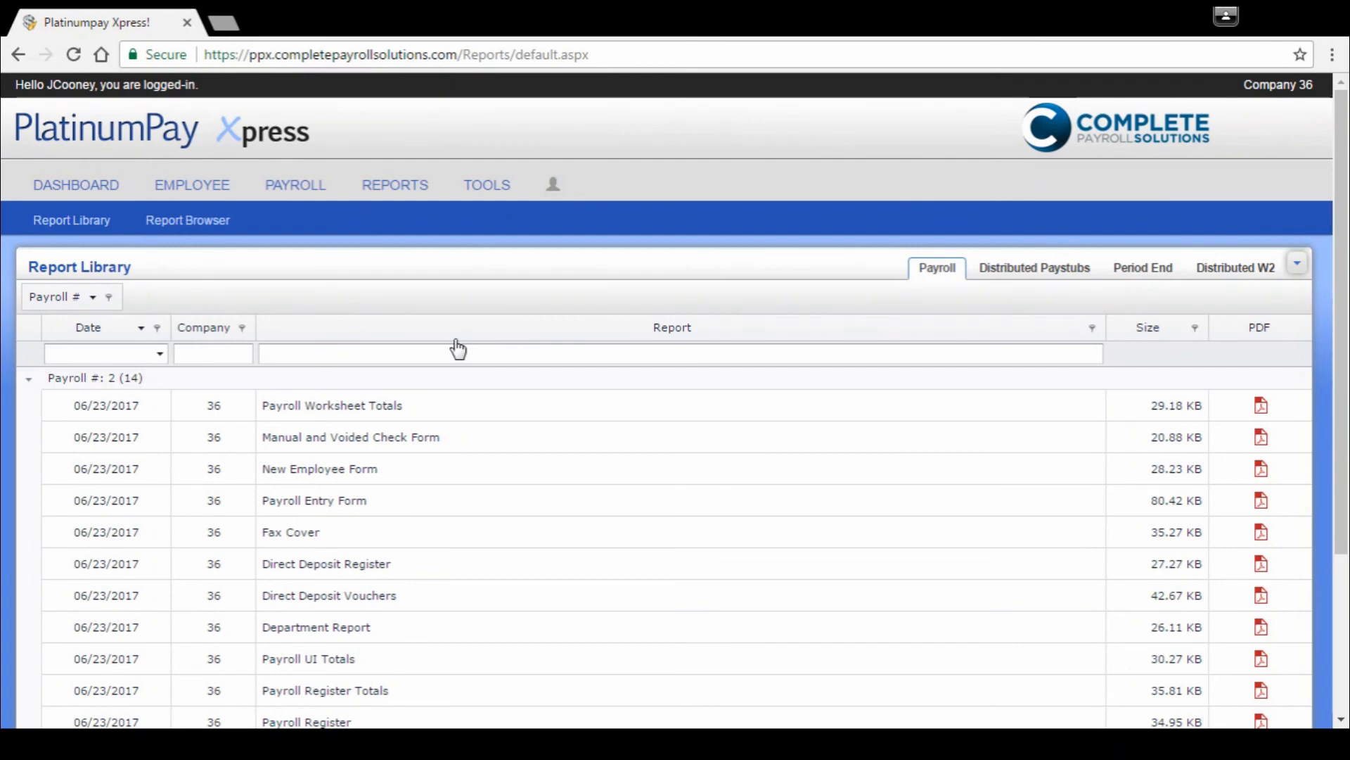
{"action": "left_click", "coordinate": [1261, 408]}
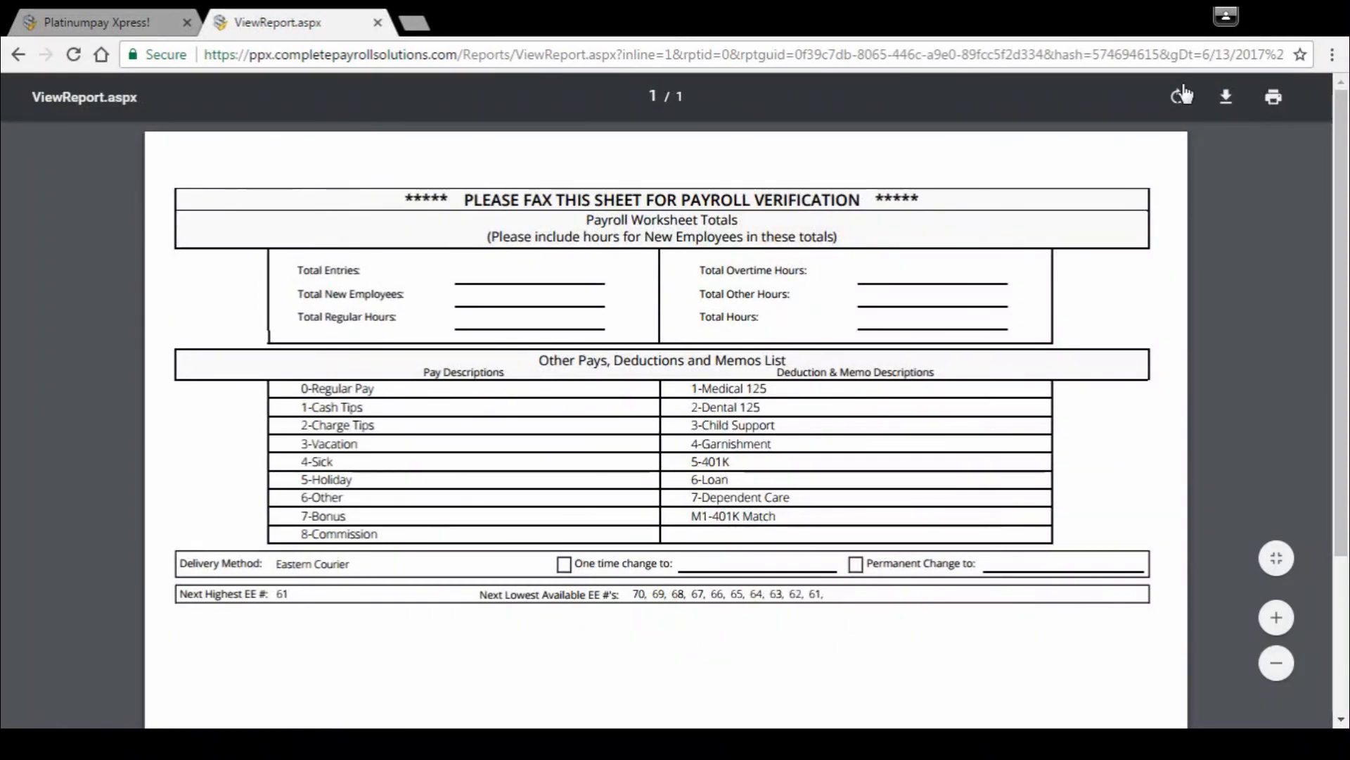
{"action": "left_click", "coordinate": [378, 23]}
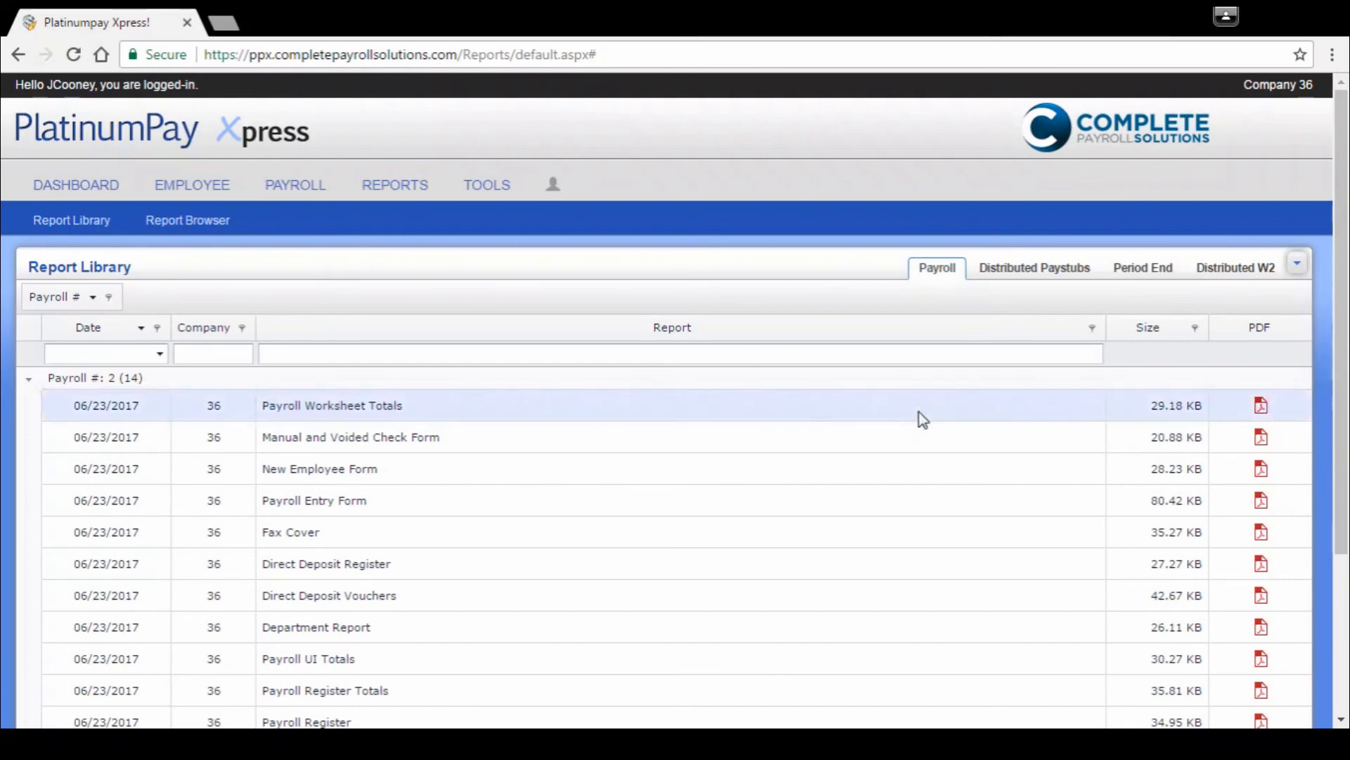
Step: Check the distributed paystubs and the period end reports in the report library
{"action": "left_click", "coordinate": [1031, 279]}
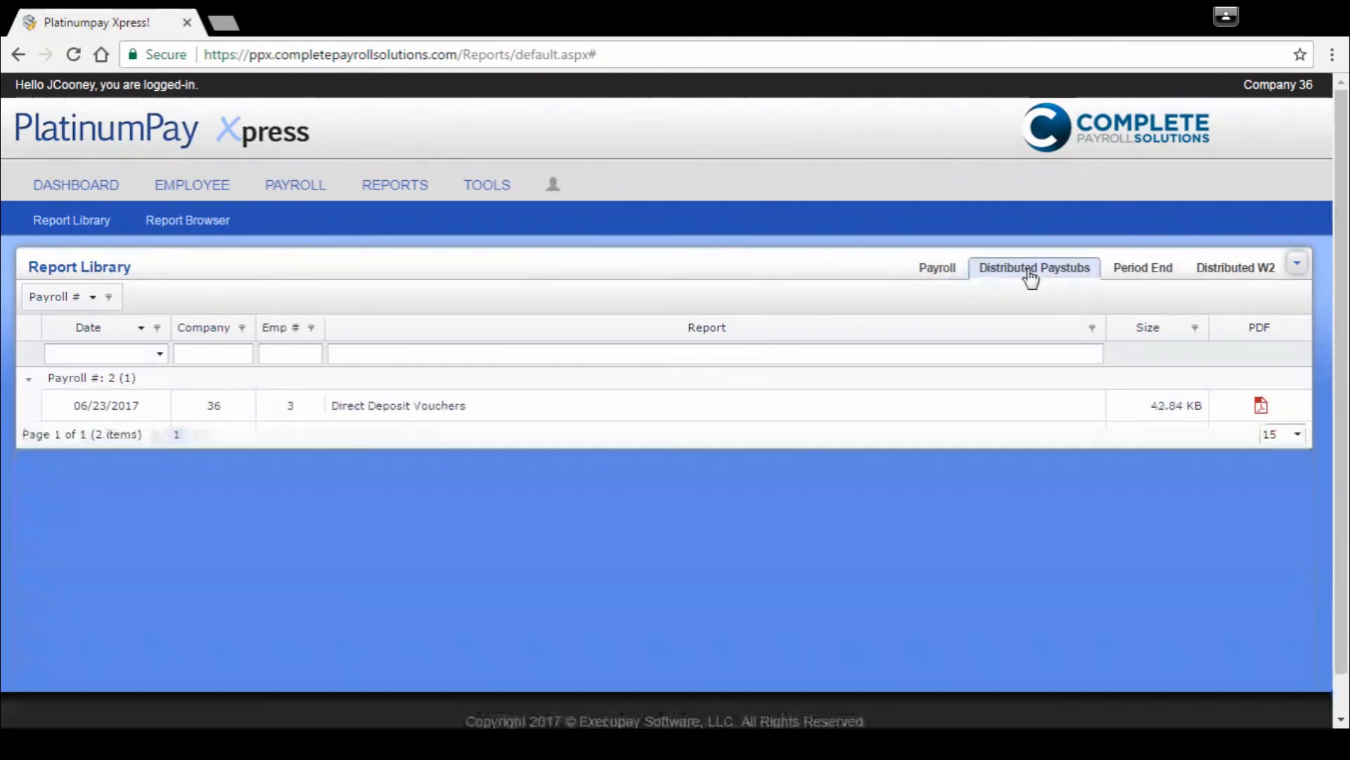
{"action": "left_click", "coordinate": [1152, 276]}
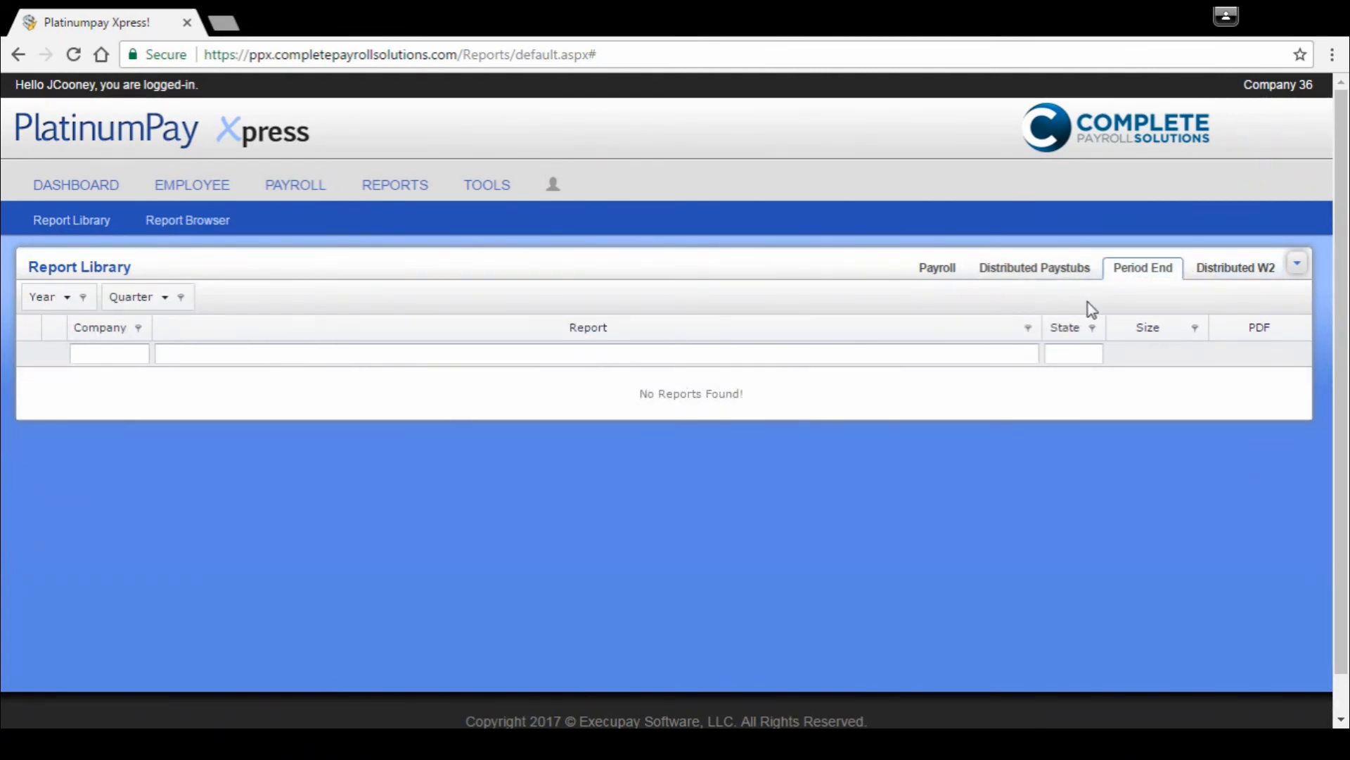
Step: Check the distributed W2 reports in the report library and open the report browser
{"action": "left_click", "coordinate": [1227, 282]}
{"action": "left_click", "coordinate": [1154, 273]}
{"action": "left_click", "coordinate": [197, 224]}
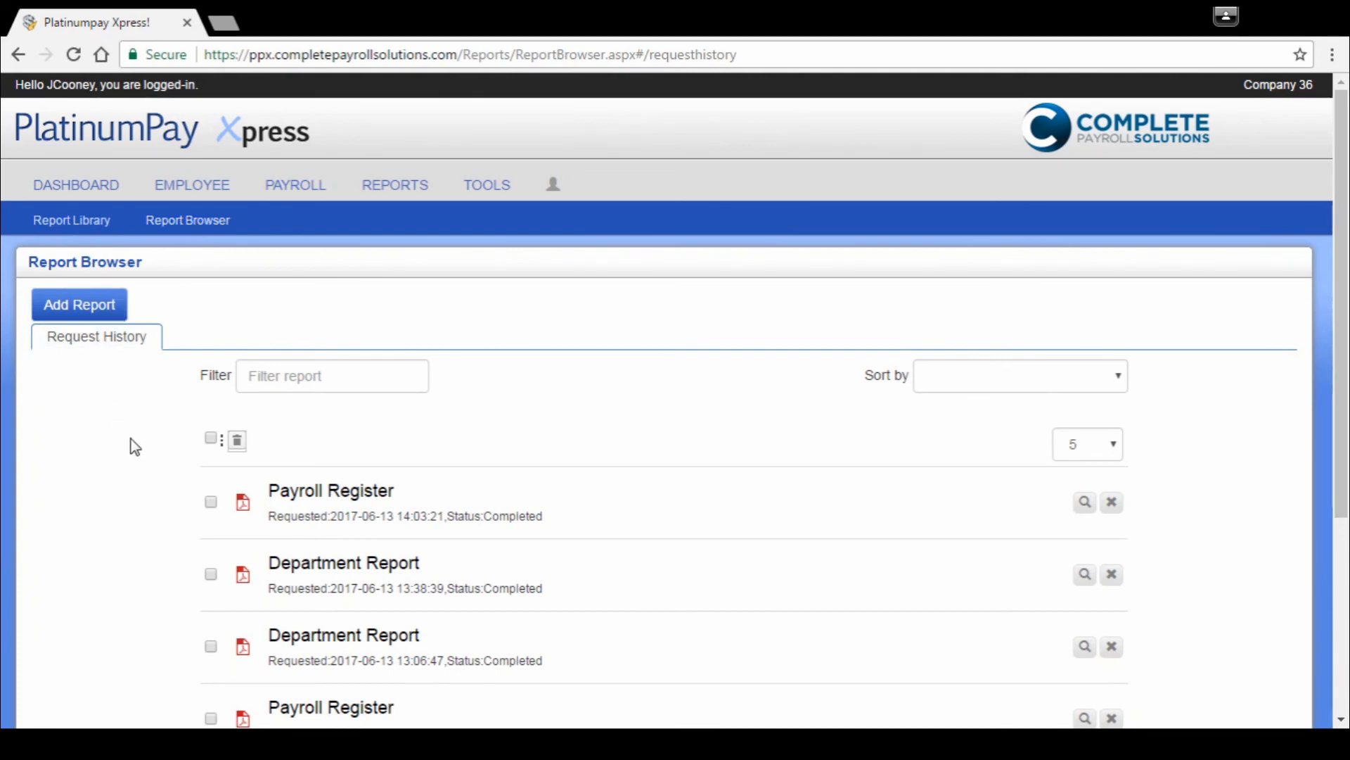
Step: Request a new Payroll Register report for year 2017, payroll number 2 (check date 2017-06-23)
{"action": "left_click", "coordinate": [91, 307]}
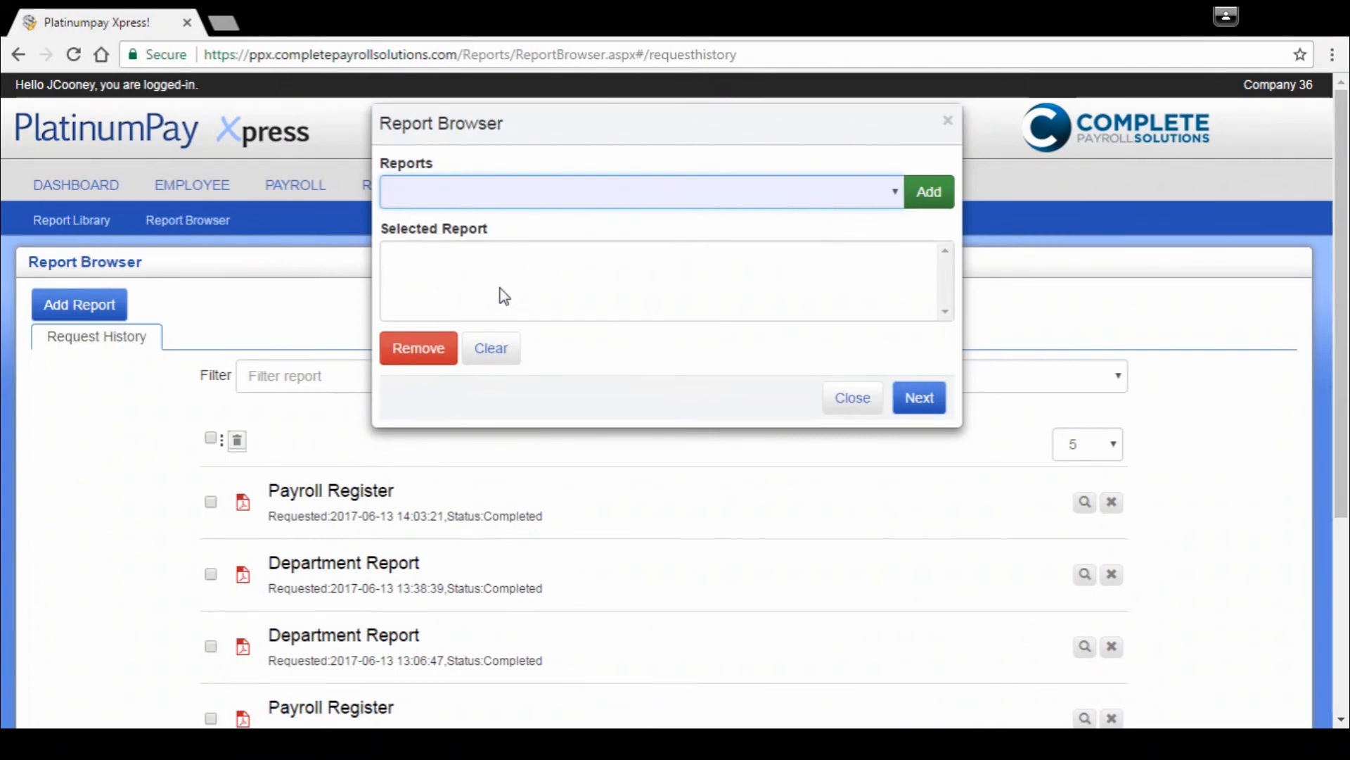
{"action": "left_click", "coordinate": [922, 205]}
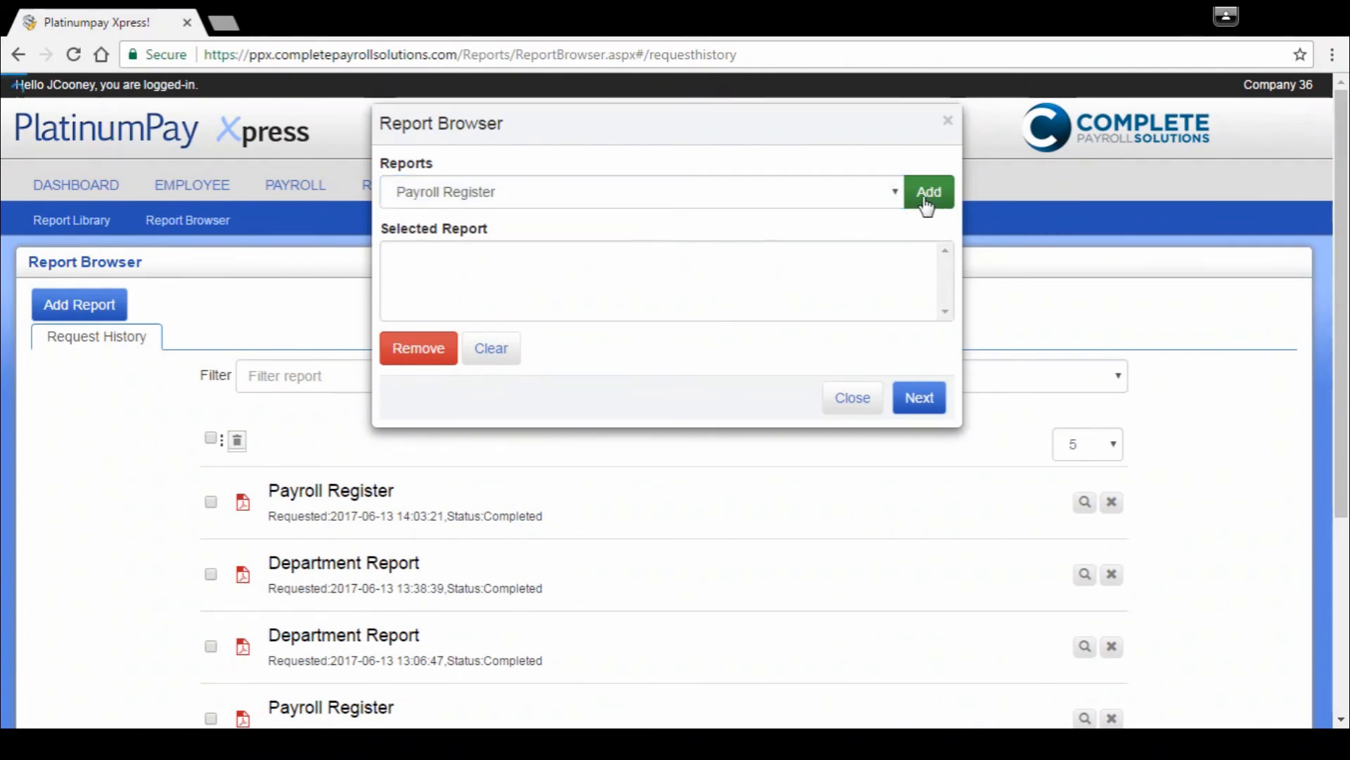
{"action": "left_click", "coordinate": [916, 408]}
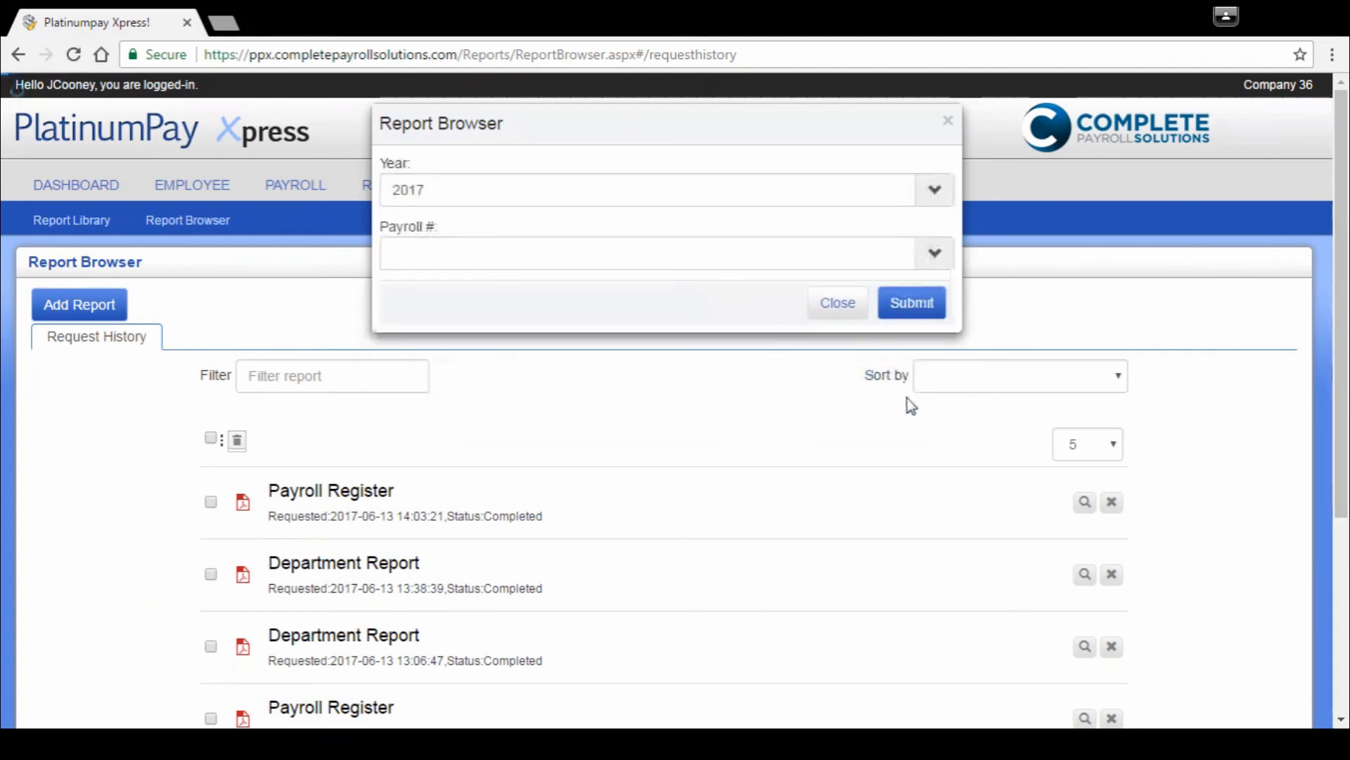
{"action": "left_click", "coordinate": [932, 259]}
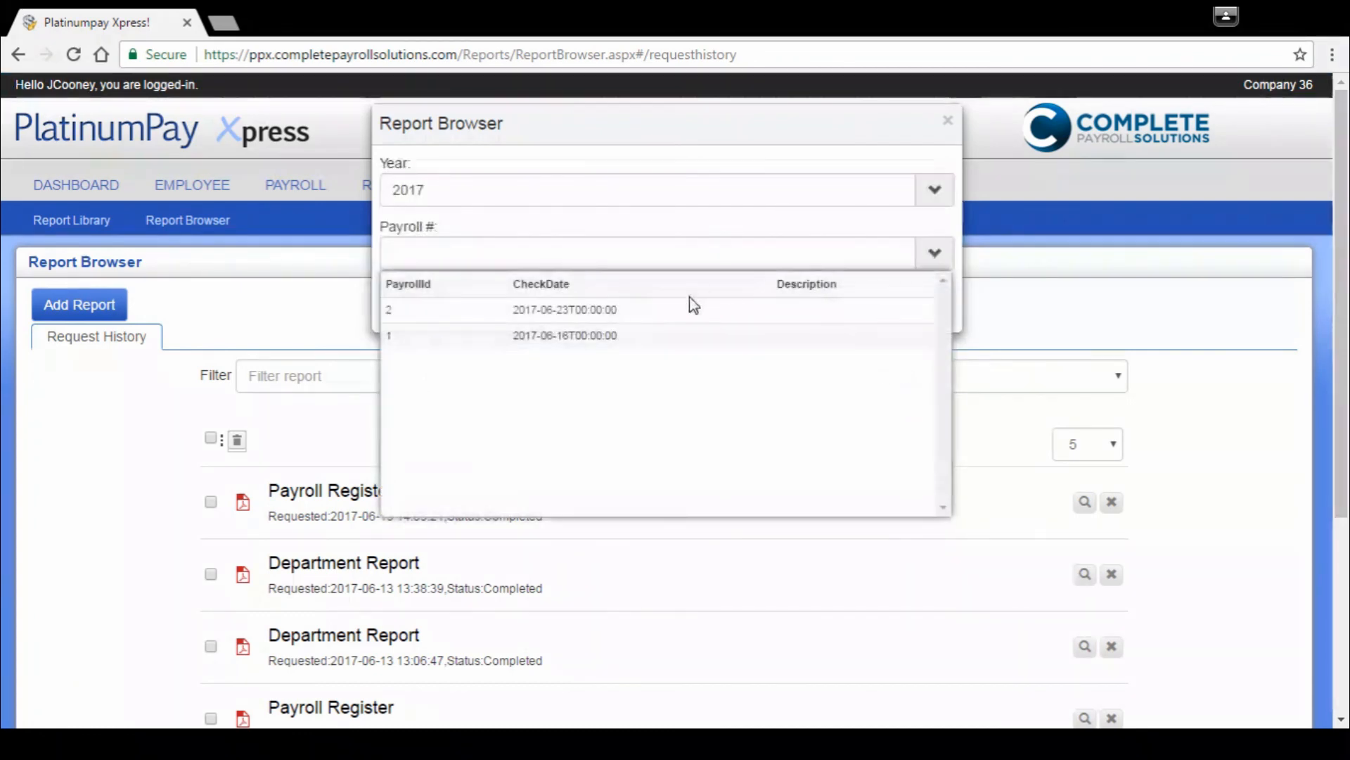
{"action": "left_click", "coordinate": [591, 311]}
{"action": "left_click", "coordinate": [905, 310]}
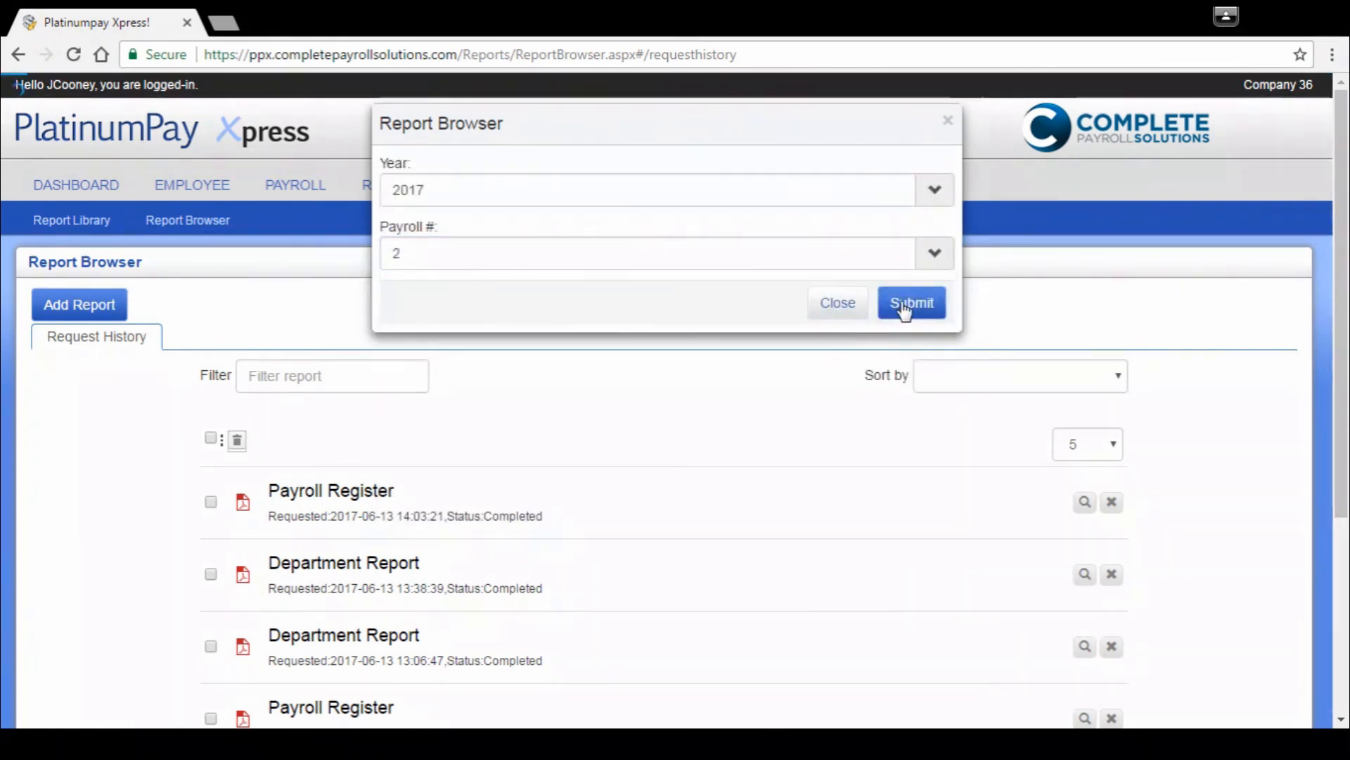
{"action": "scroll", "coordinate": [562, 496], "scroll_direction": "down", "scroll_amount": 2}
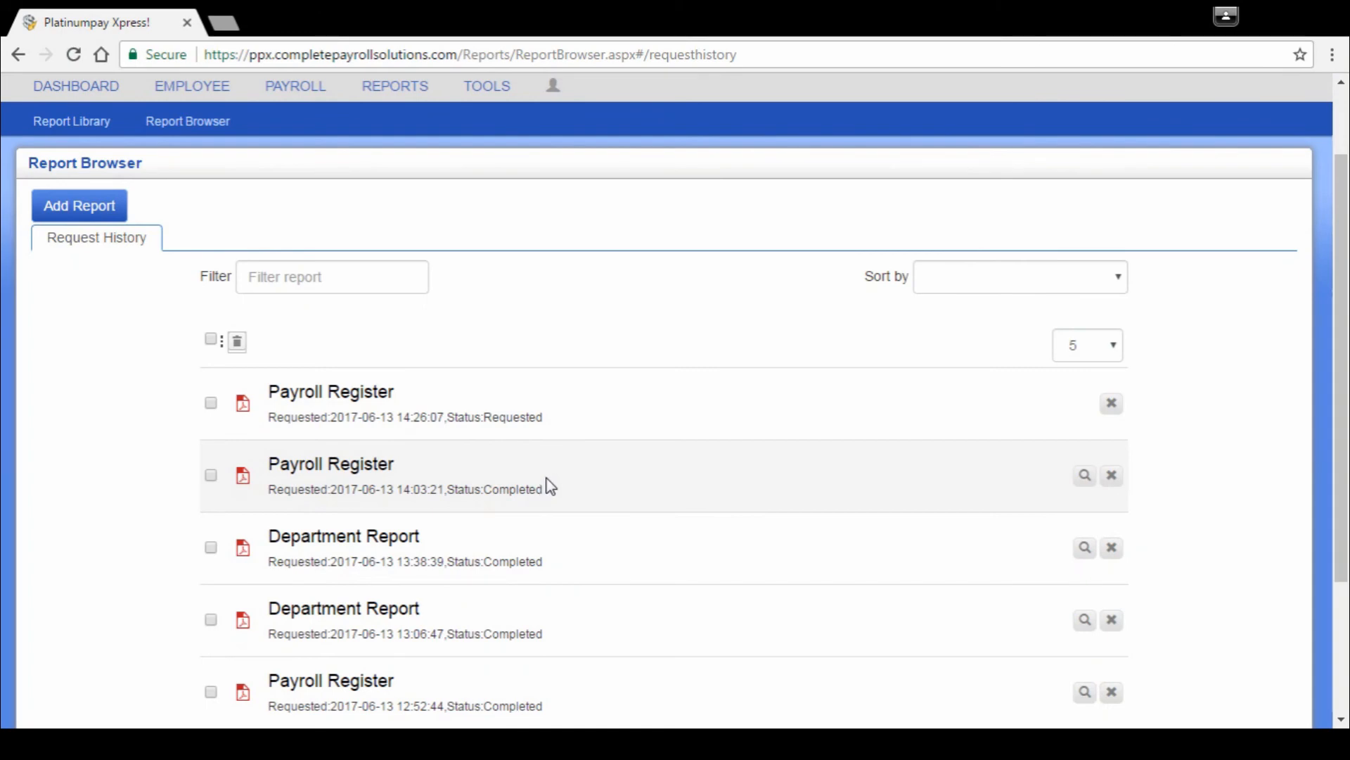
{"action": "left_click", "coordinate": [1085, 476]}
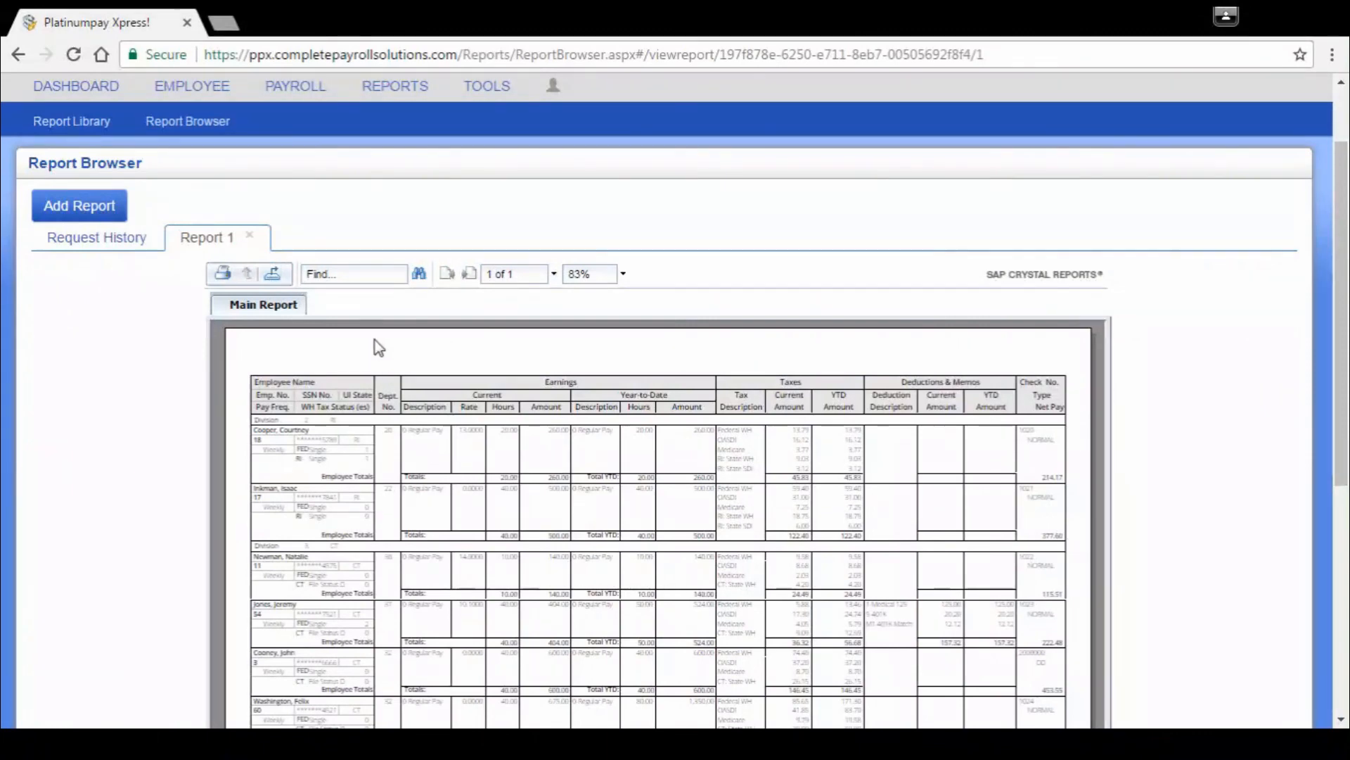
{"action": "left_click", "coordinate": [250, 238]}
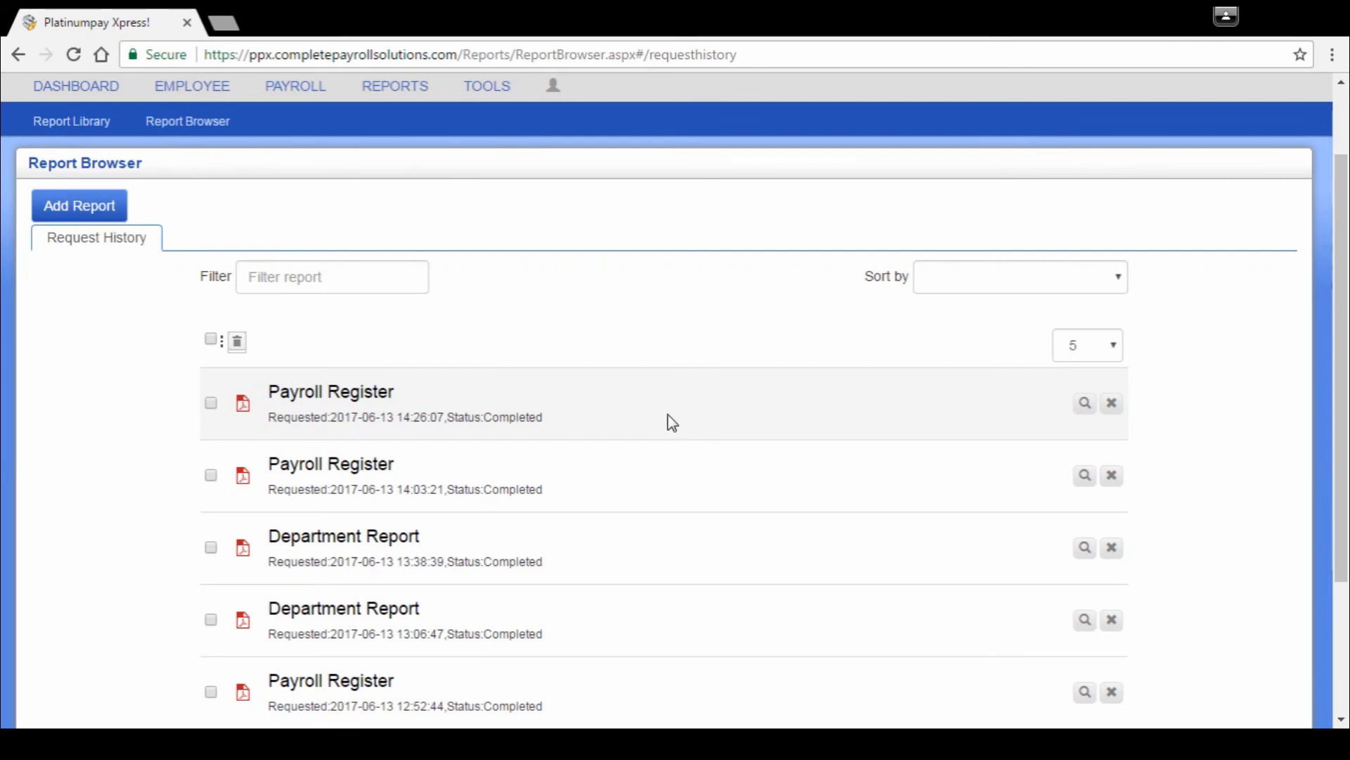
Step: Return to the dashboard and start a new payroll run
{"action": "scroll", "coordinate": [672, 422], "scroll_direction": "up", "scroll_amount": 2}
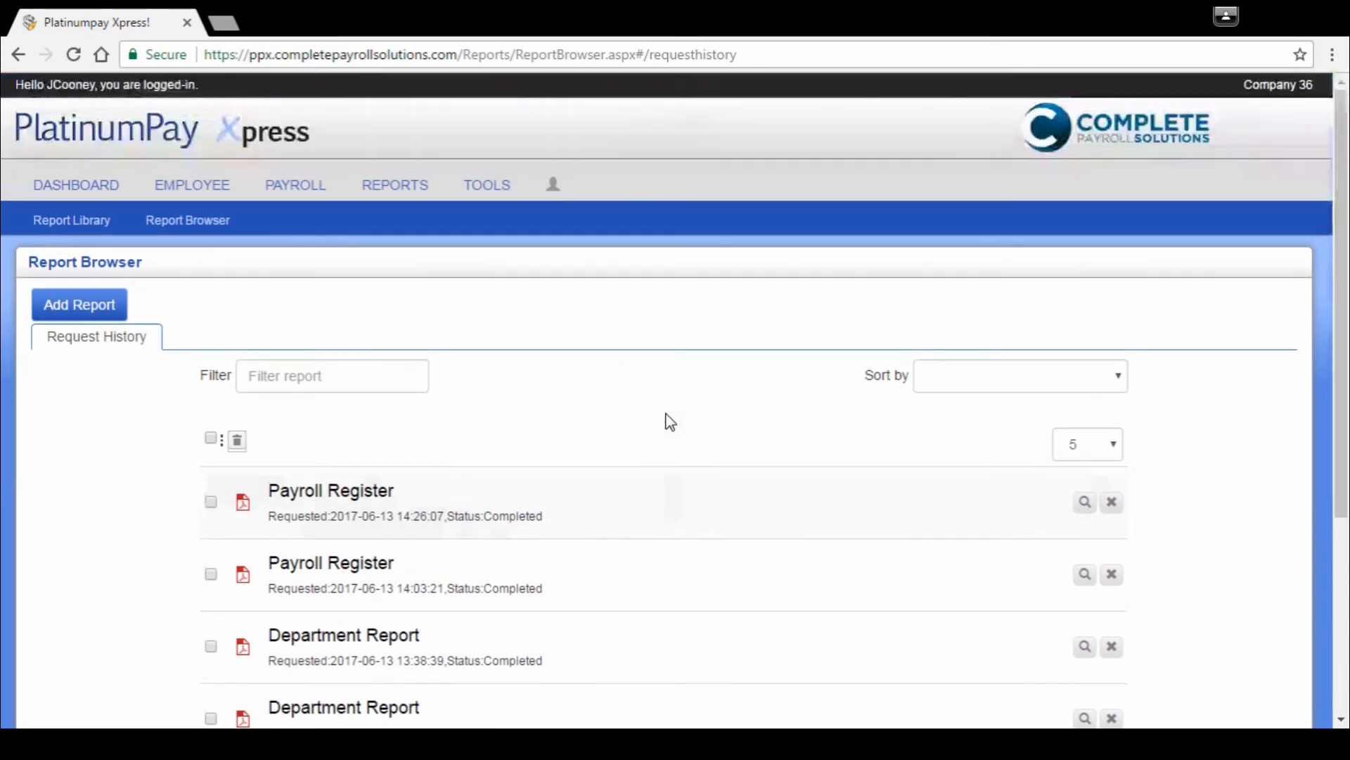
{"action": "left_click", "coordinate": [104, 197]}
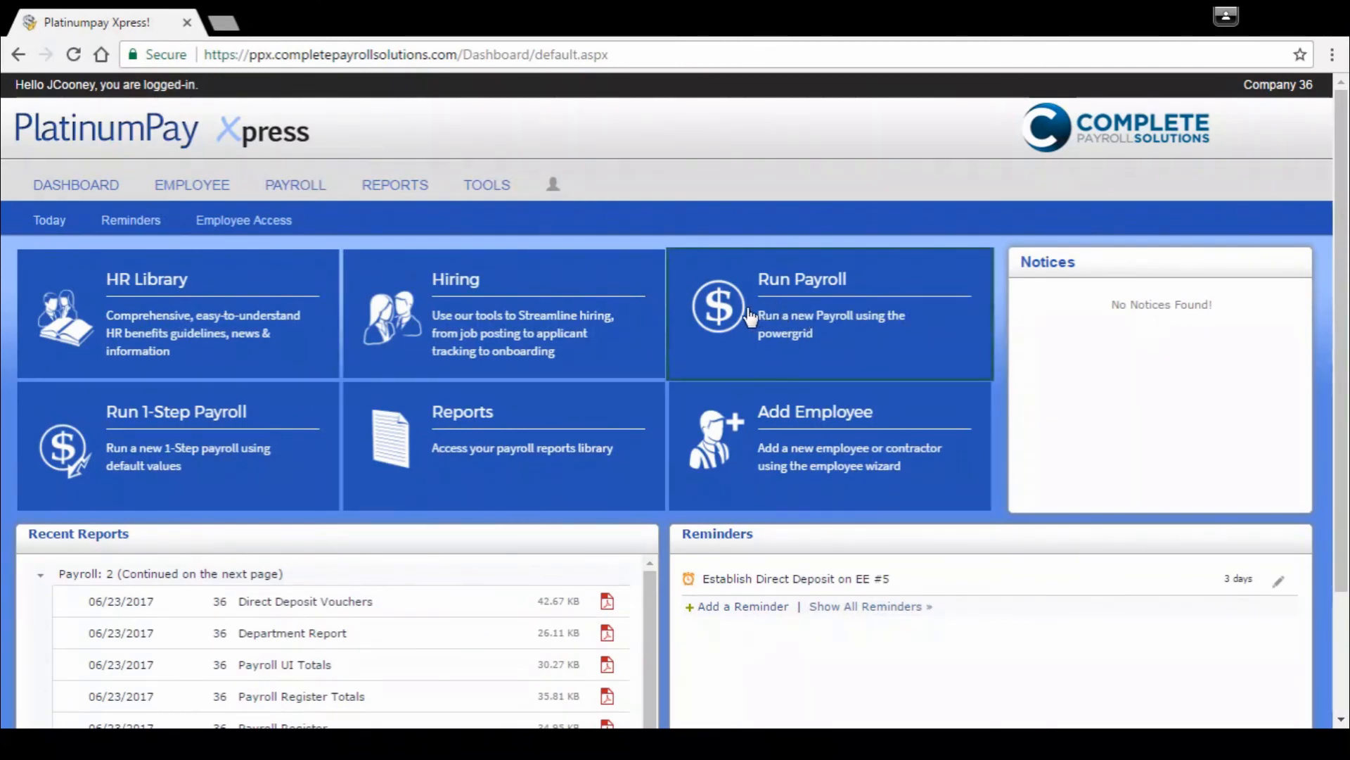
{"action": "left_click", "coordinate": [695, 378]}
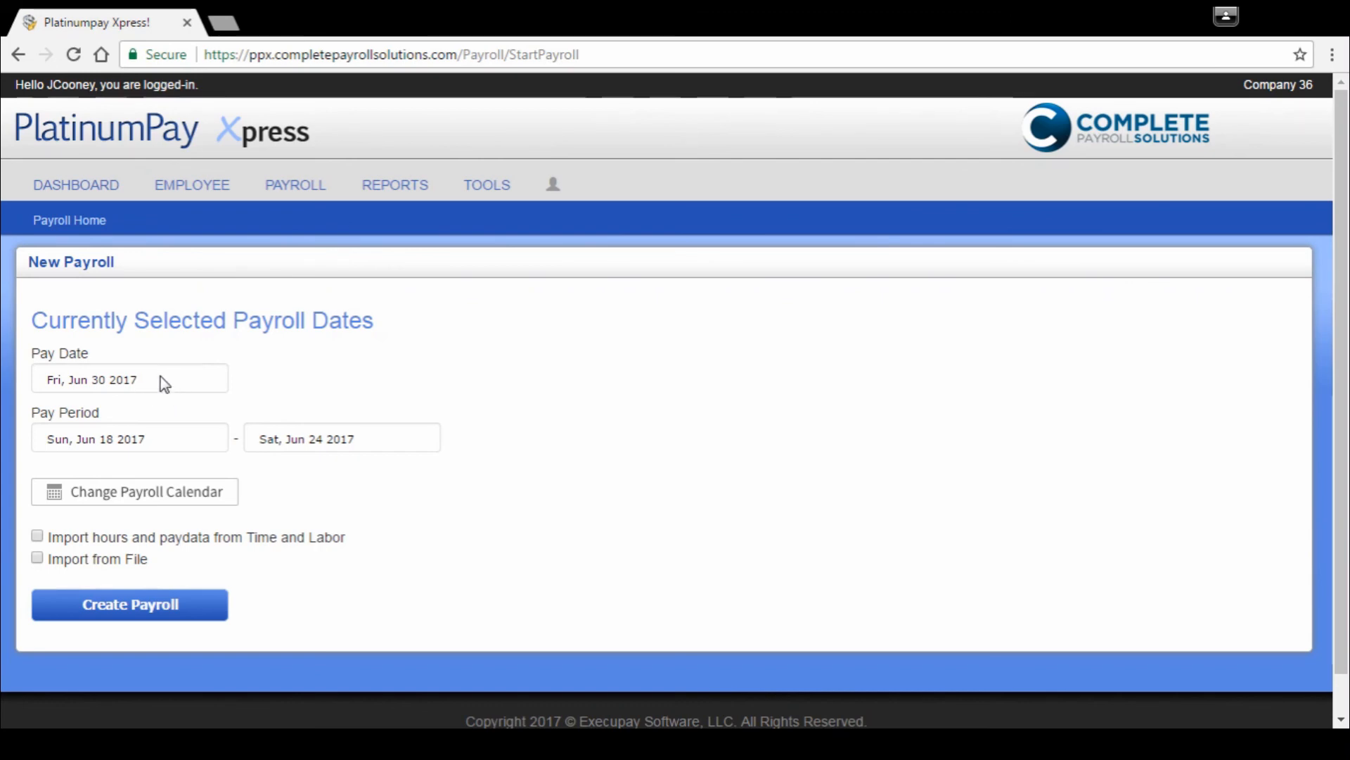
Step: Look through the check dates in the payroll calendar and close it without selecting a different date
{"action": "left_click", "coordinate": [161, 505]}
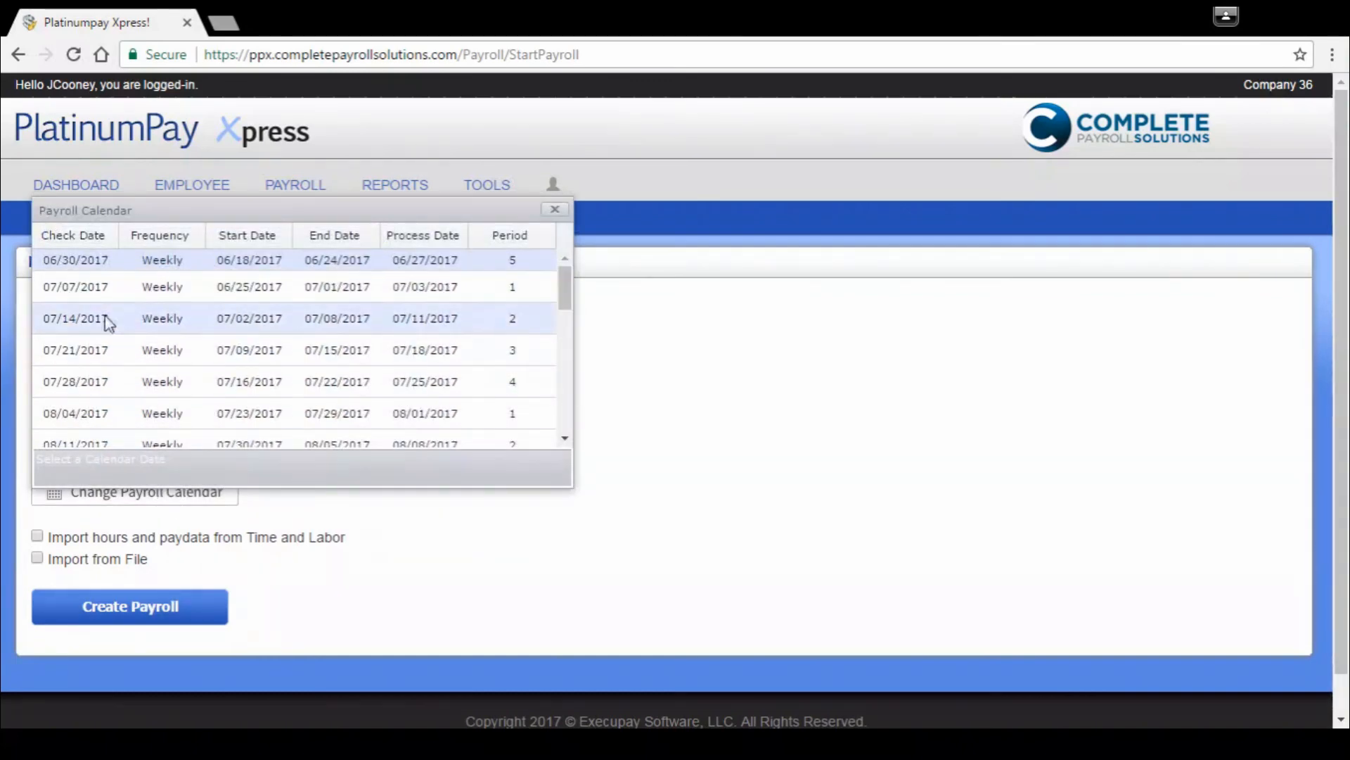
{"action": "scroll", "coordinate": [195, 386], "scroll_direction": "down", "scroll_amount": 2}
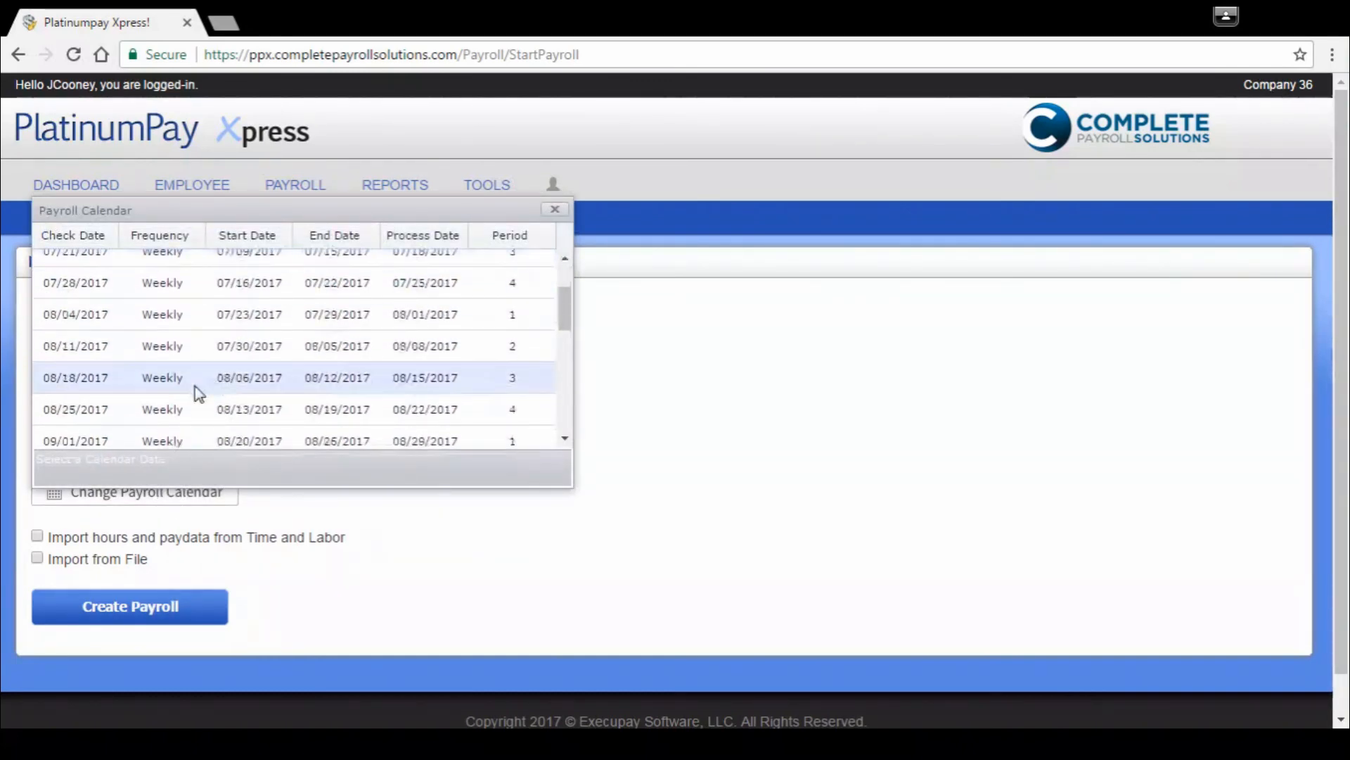
{"action": "scroll", "coordinate": [225, 395], "scroll_direction": "up", "scroll_amount": 2}
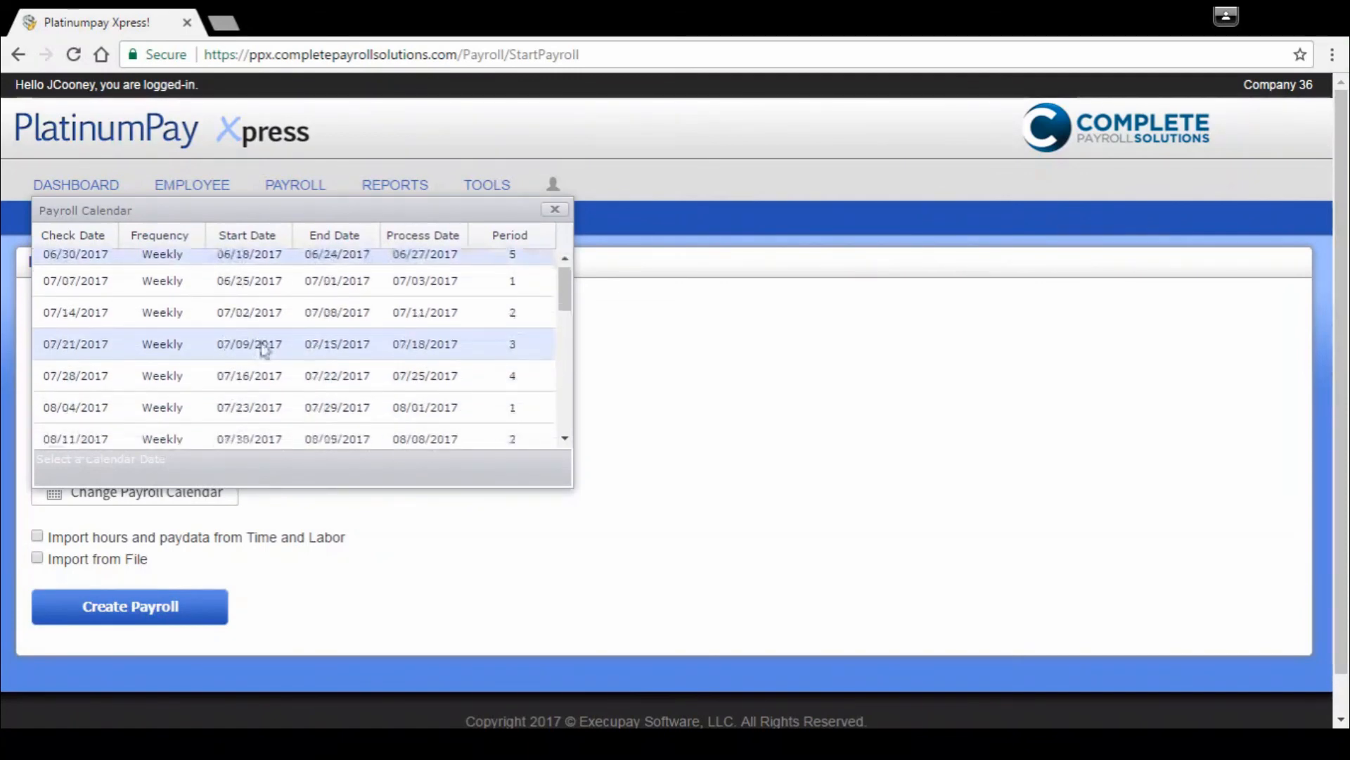
{"action": "scroll", "coordinate": [265, 347], "scroll_direction": "down", "scroll_amount": 3}
{"action": "scroll", "coordinate": [265, 344], "scroll_direction": "up", "scroll_amount": 3}
{"action": "left_click", "coordinate": [686, 415]}
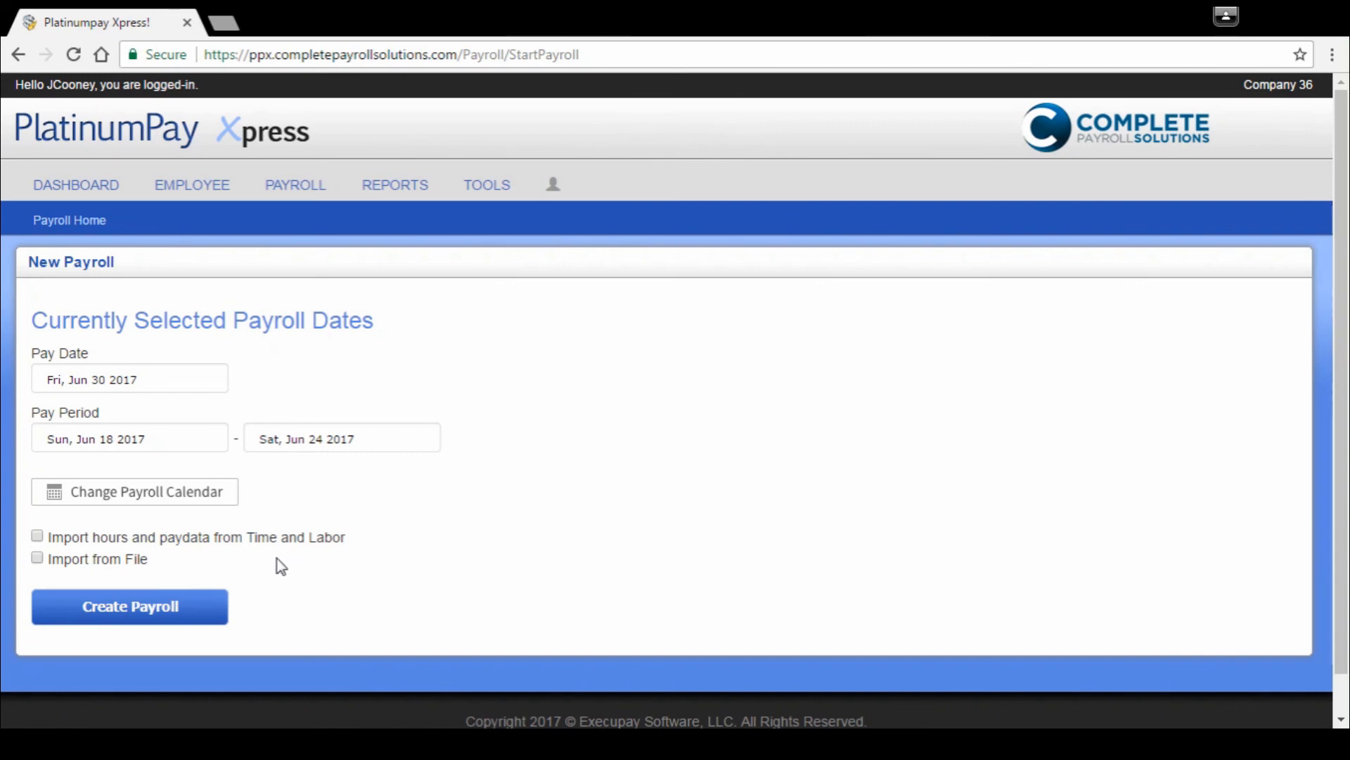
Step: Create the payroll for the Jun 30 2017 pay date and uncheck all payees in the power grid
{"action": "left_click", "coordinate": [134, 612]}
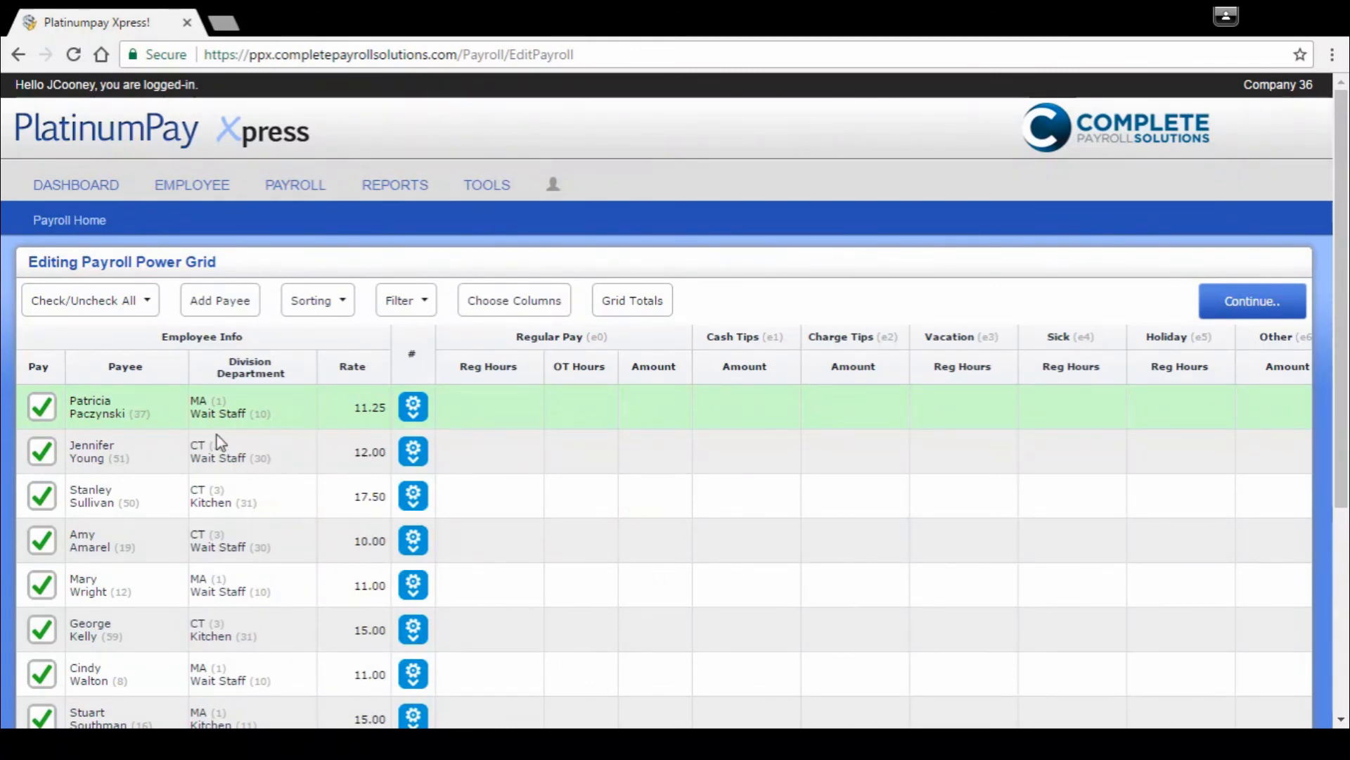
{"action": "left_click", "coordinate": [133, 301]}
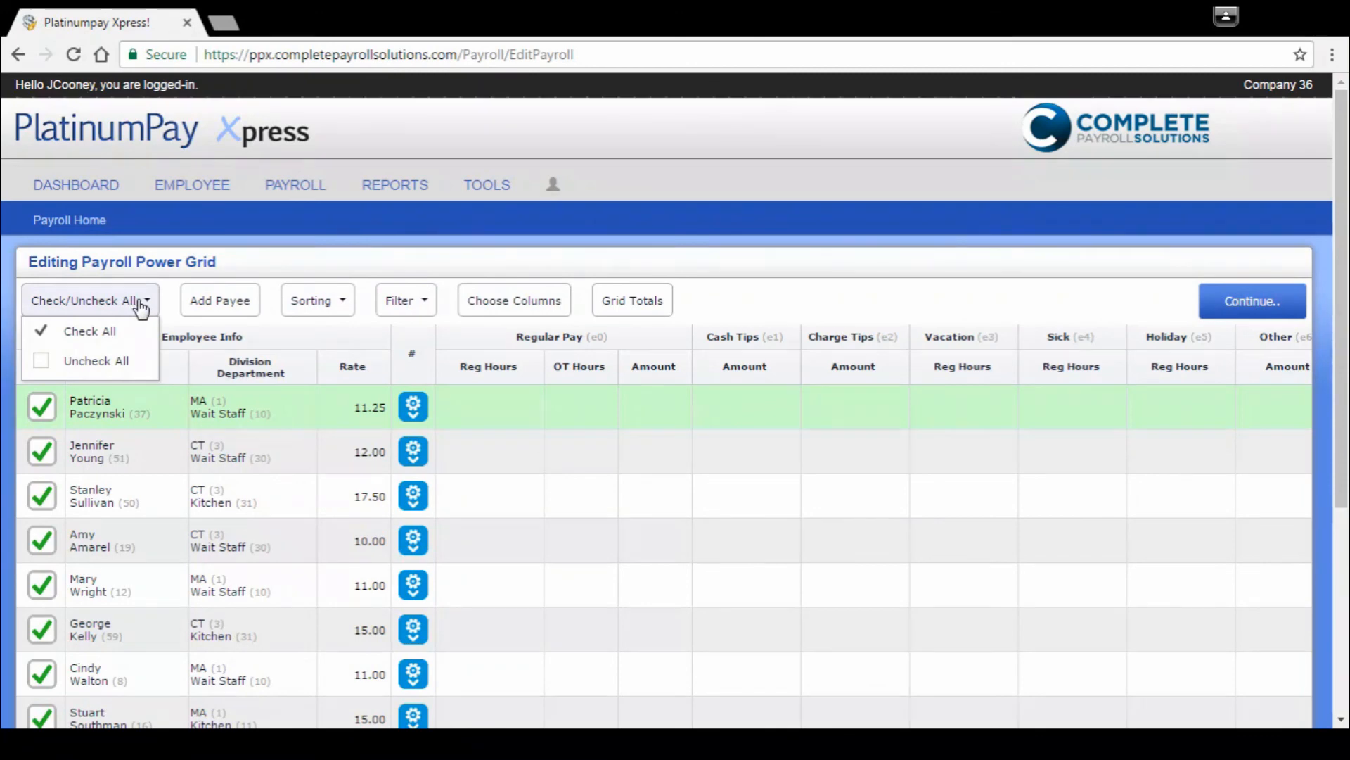
{"action": "left_click", "coordinate": [104, 362]}
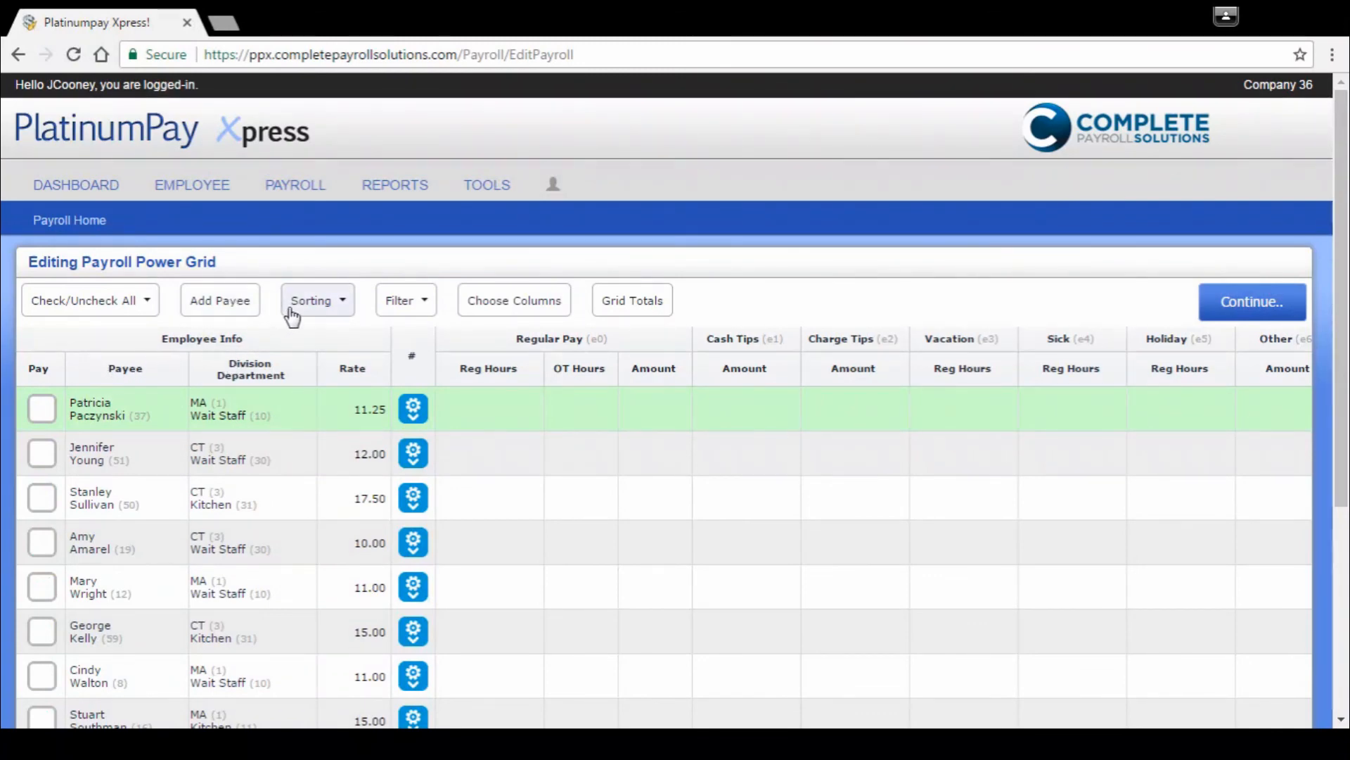
Step: View the employee list for adding a payee, close it, and sort the power grid by First Name
{"action": "left_click", "coordinate": [229, 307]}
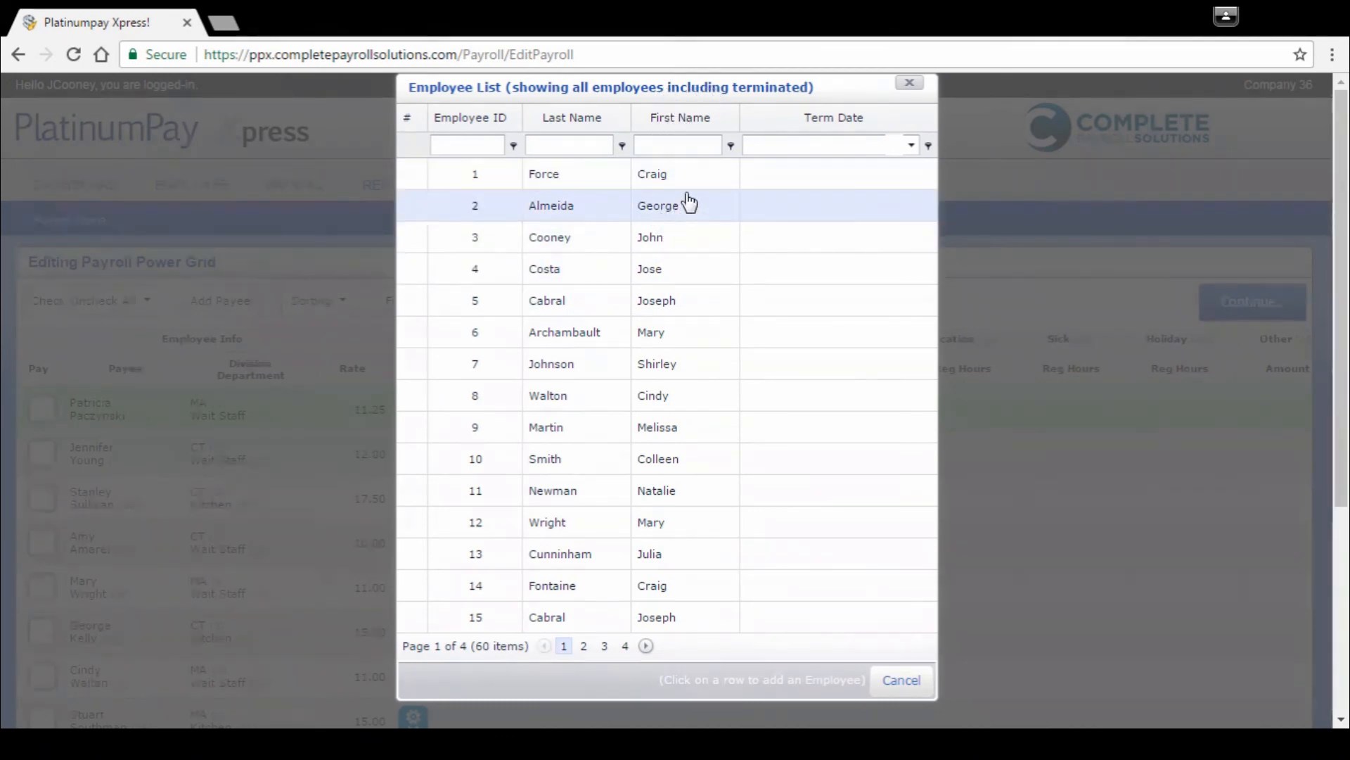
{"action": "left_click", "coordinate": [910, 85]}
{"action": "left_click", "coordinate": [315, 301]}
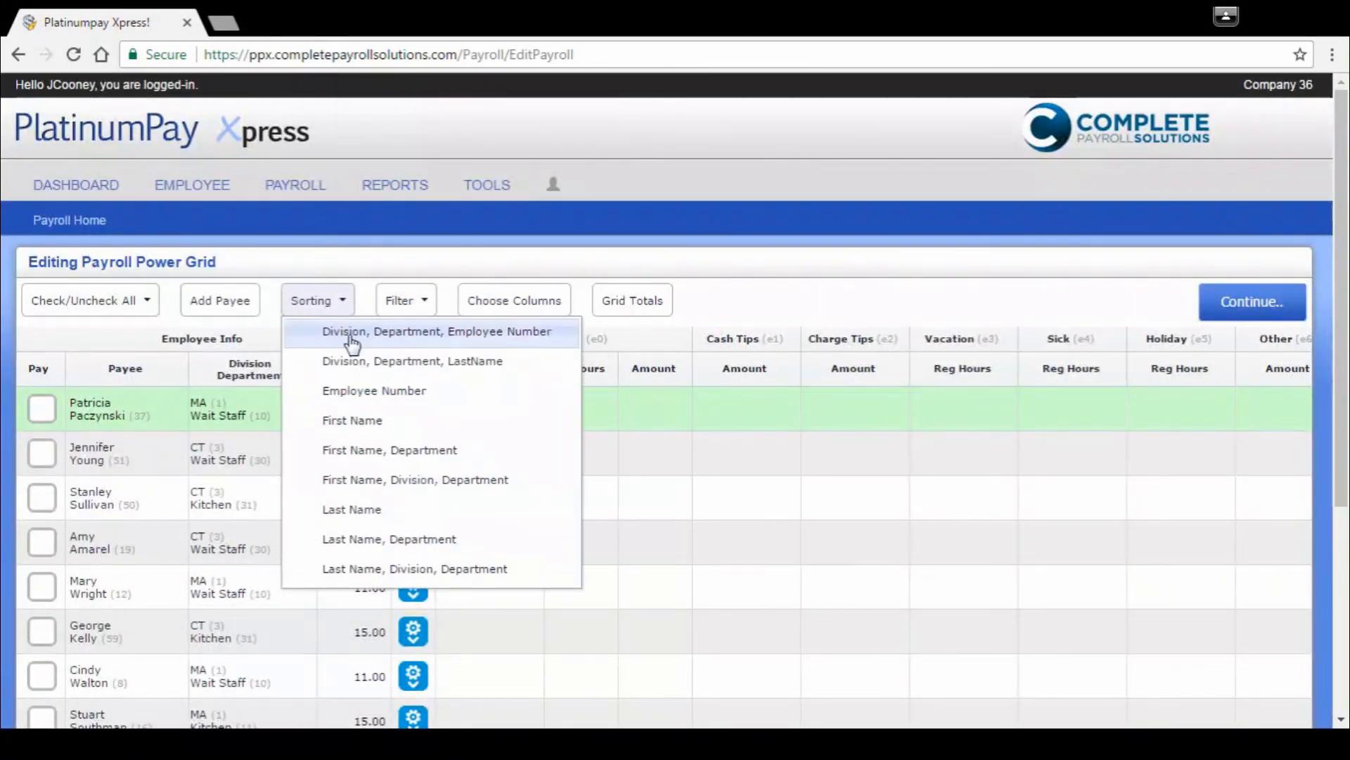
{"action": "left_click", "coordinate": [366, 426]}
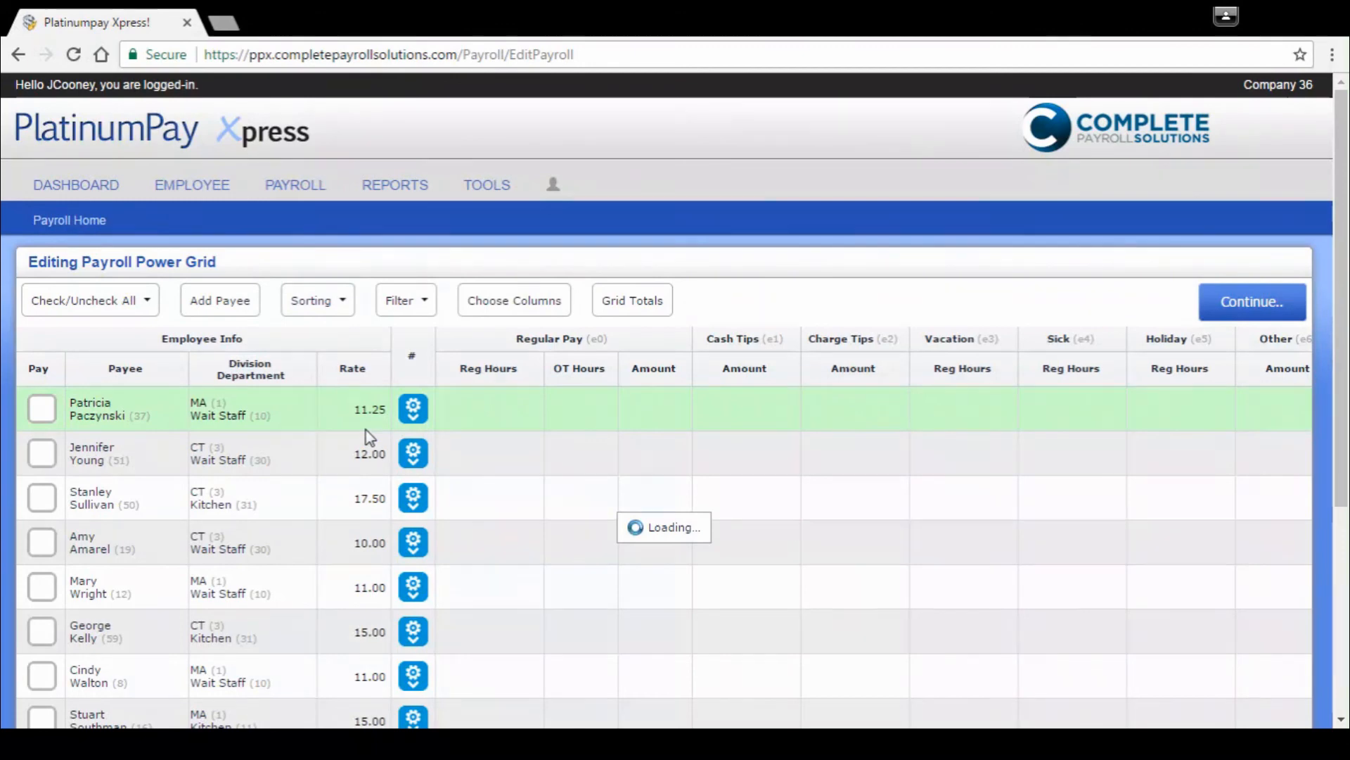
{"action": "left_click", "coordinate": [341, 302]}
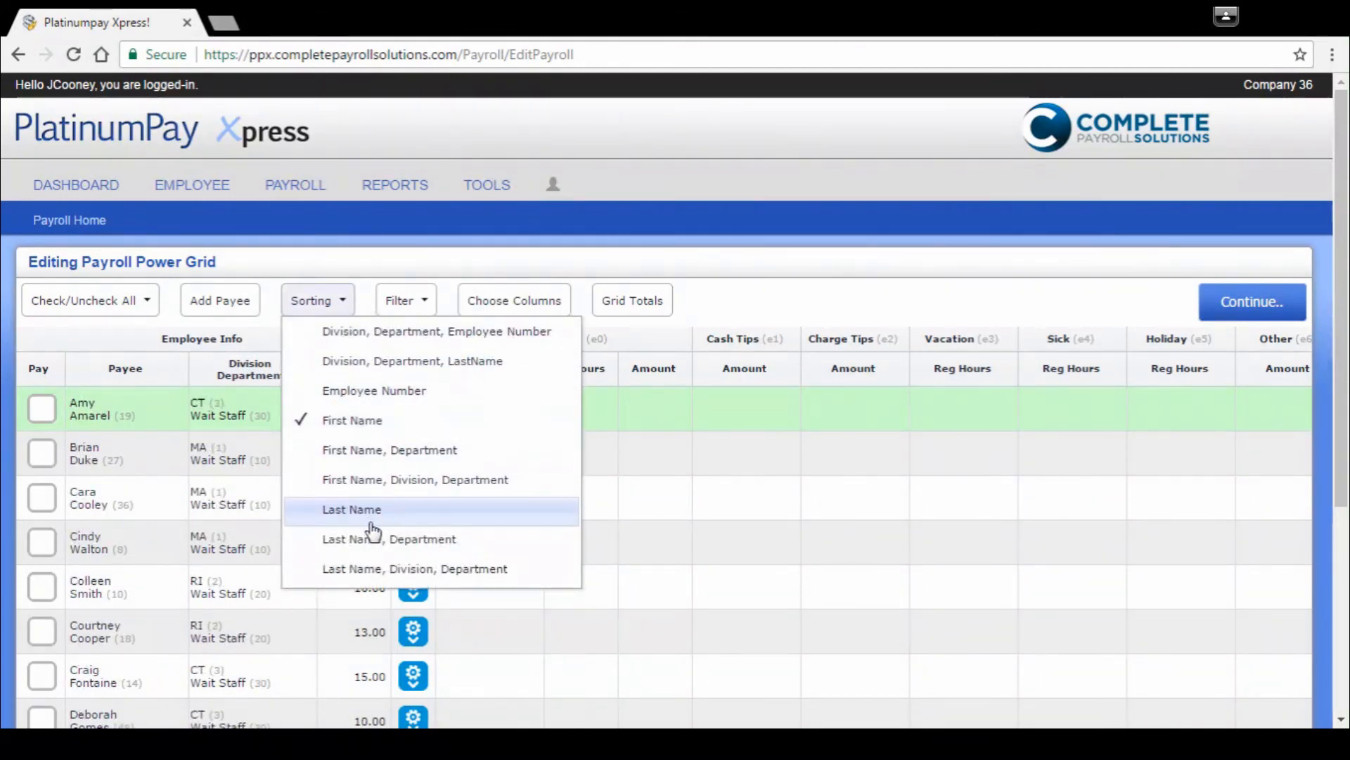
Step: Filter the power grid to show only salary employees and mark all five of them to be paid
{"action": "left_click", "coordinate": [419, 303]}
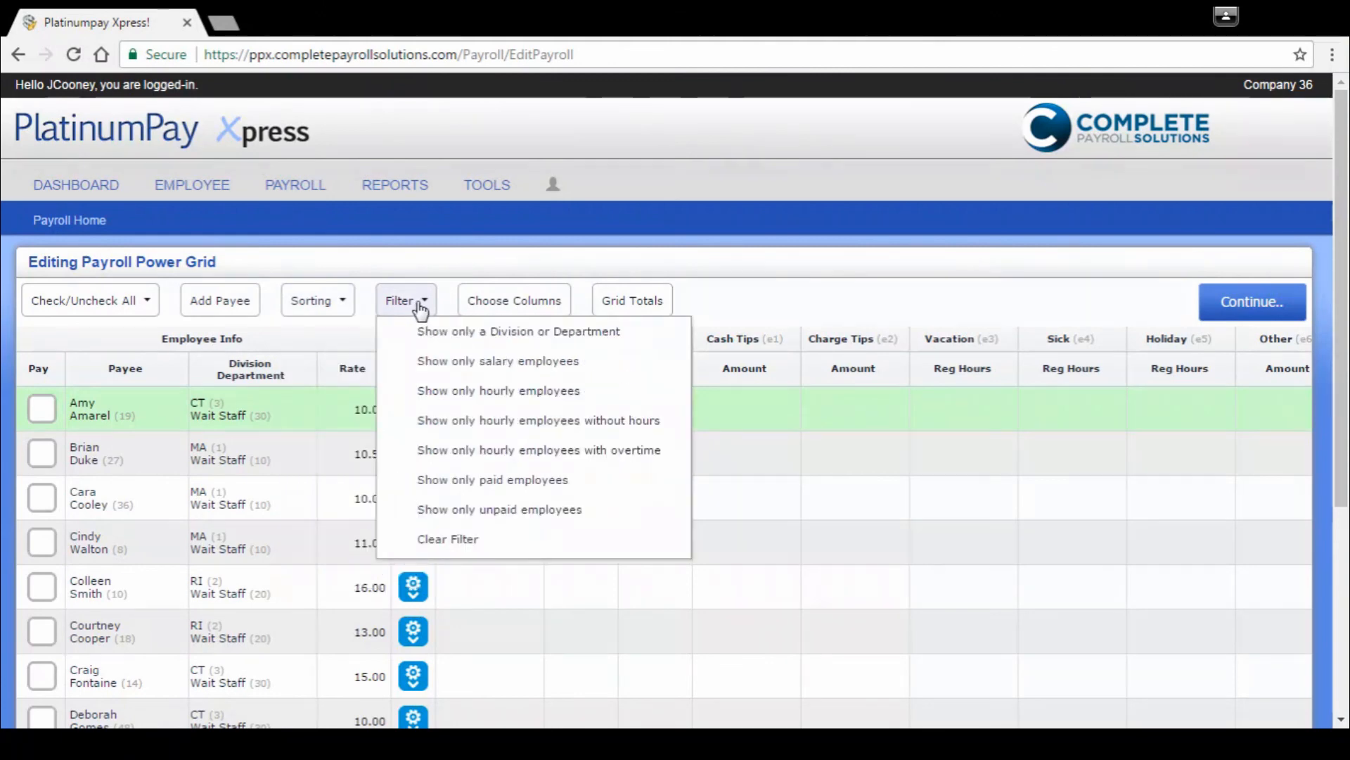
{"action": "left_click", "coordinate": [483, 362]}
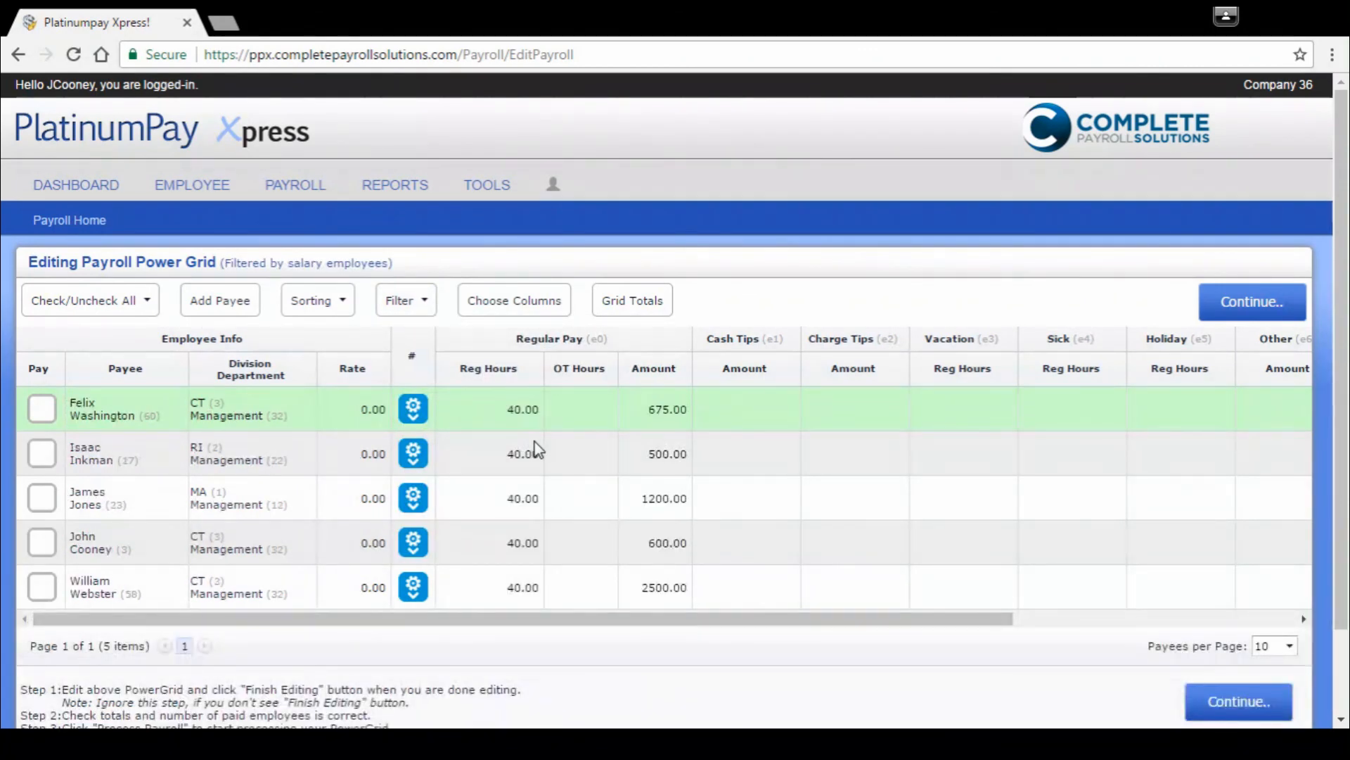
{"action": "left_click", "coordinate": [42, 411]}
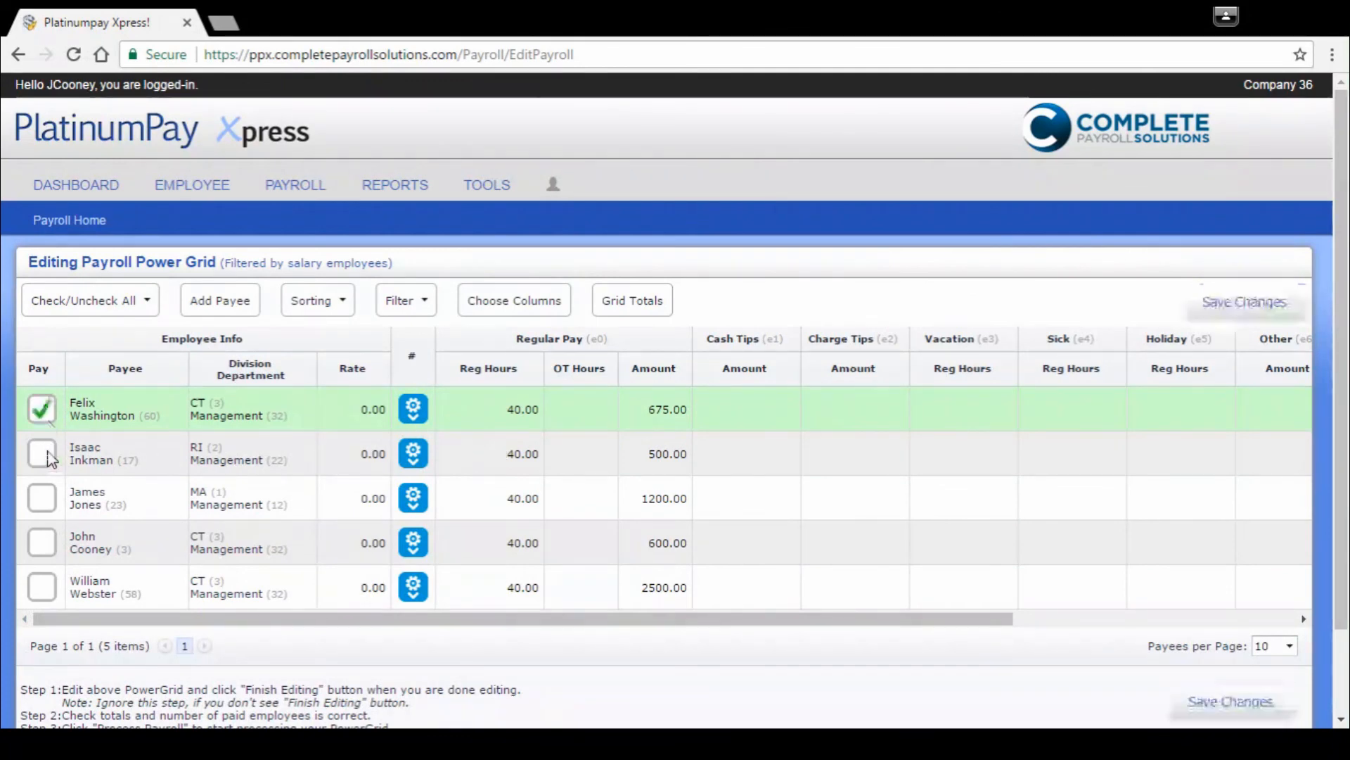
{"action": "left_click", "coordinate": [42, 454]}
{"action": "left_click", "coordinate": [41, 499]}
{"action": "left_click", "coordinate": [41, 543]}
{"action": "left_click", "coordinate": [42, 588]}
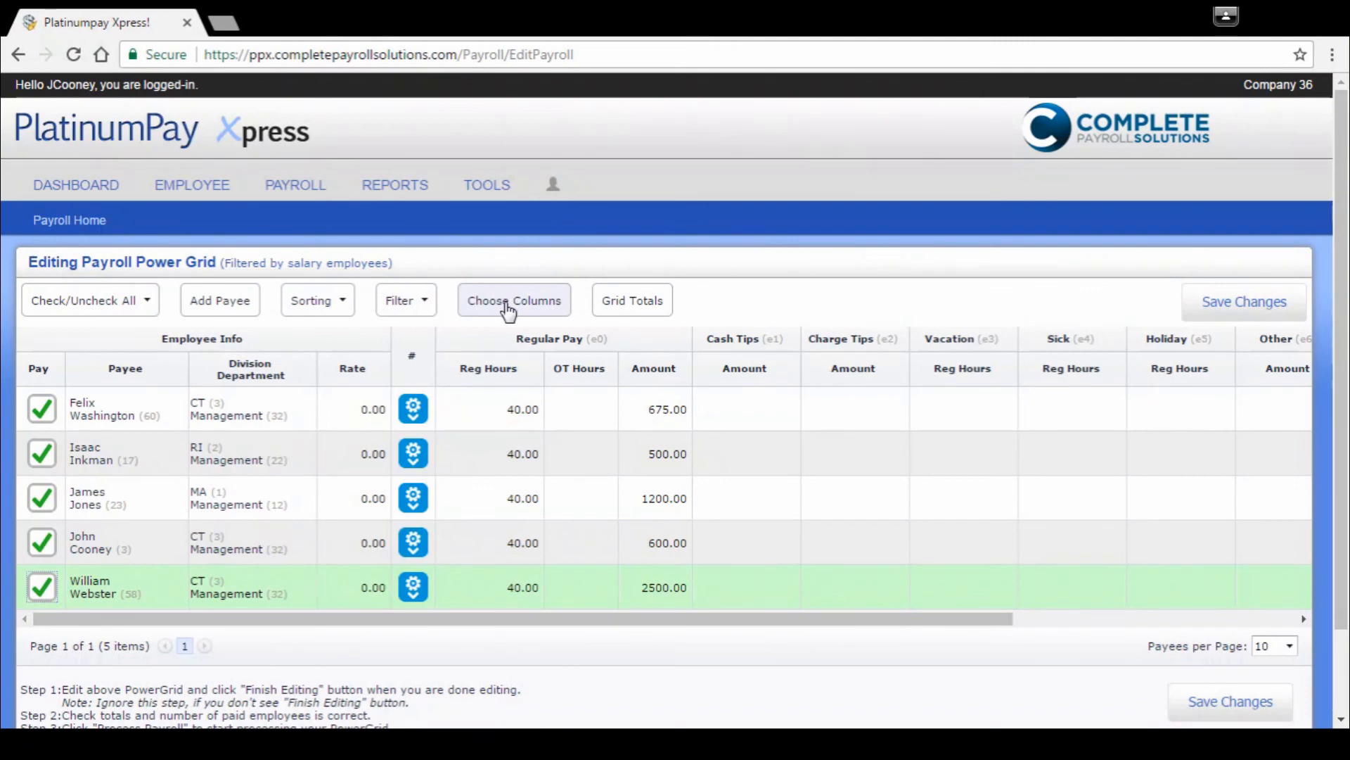
Step: Limit the power grid's earnings columns to Bonus (e7) only and apply the column changes
{"action": "left_click_drag", "start_coordinate": [573, 619], "coordinate": [785, 602]}
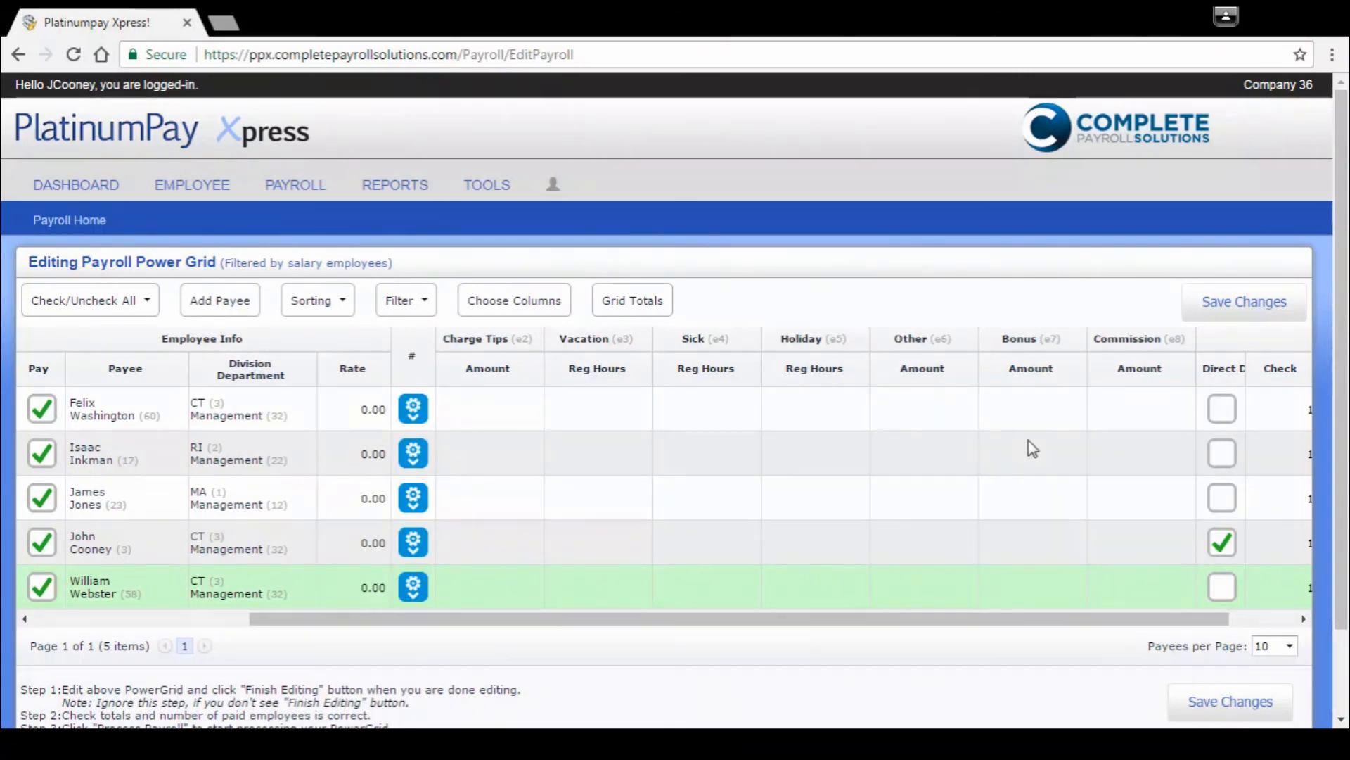
{"action": "left_click", "coordinate": [515, 310]}
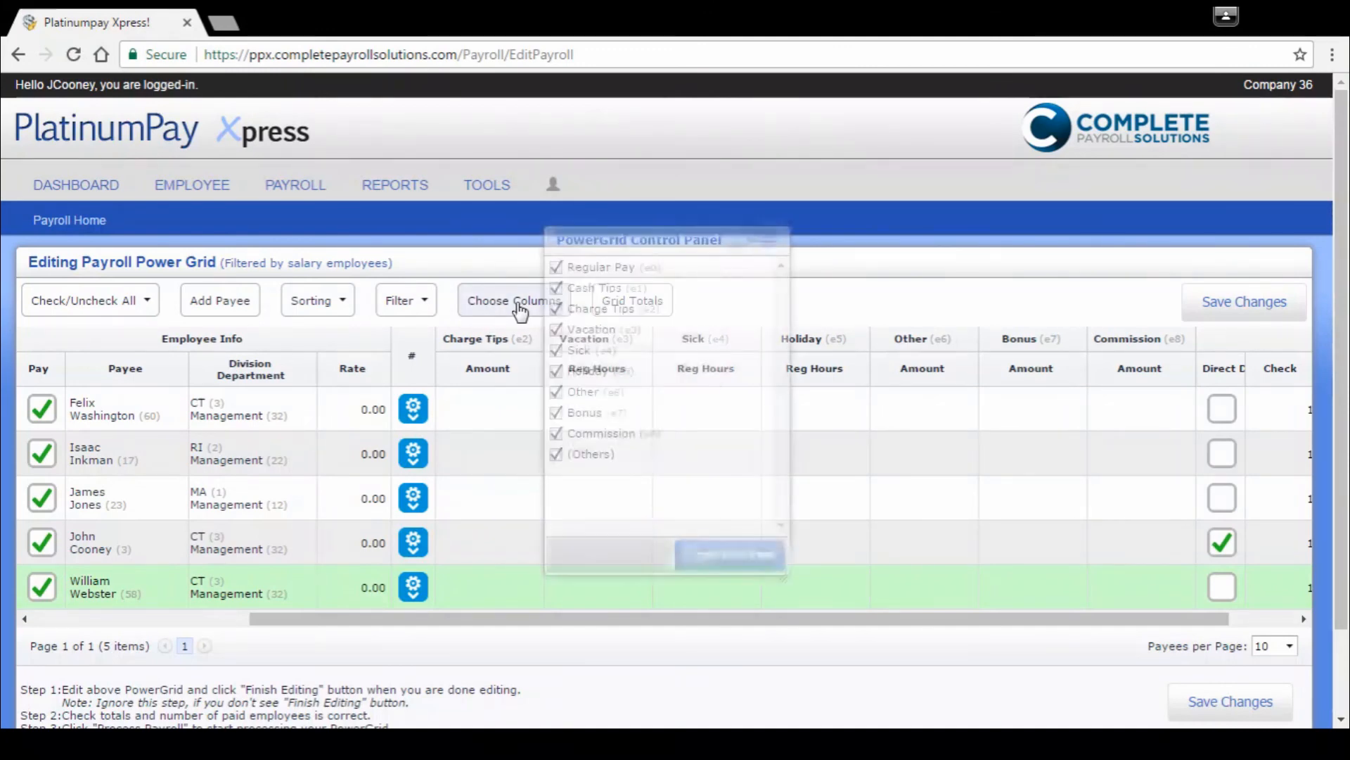
{"action": "left_click", "coordinate": [557, 267]}
{"action": "left_click", "coordinate": [557, 287]}
{"action": "left_click", "coordinate": [557, 309]}
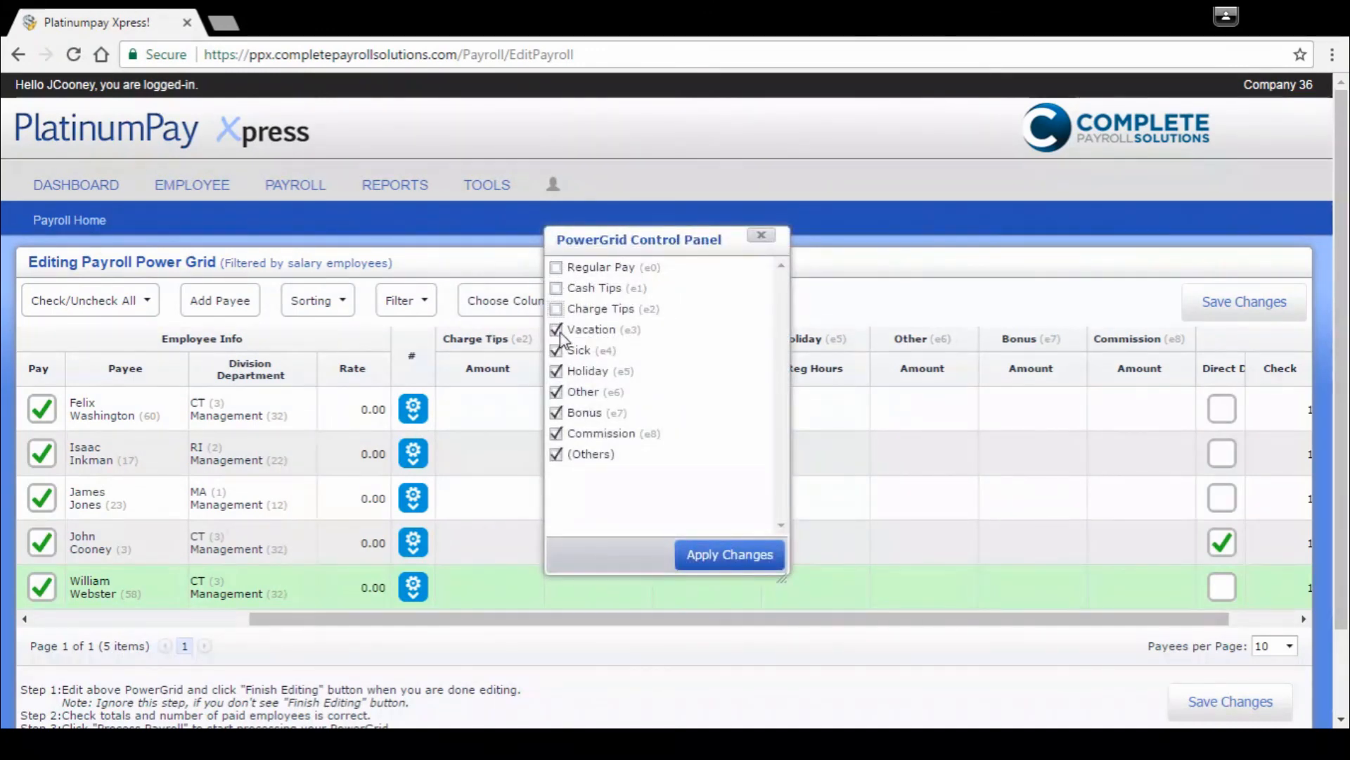
{"action": "left_click", "coordinate": [557, 329]}
{"action": "left_click", "coordinate": [557, 350]}
{"action": "left_click", "coordinate": [556, 370]}
{"action": "left_click", "coordinate": [556, 392]}
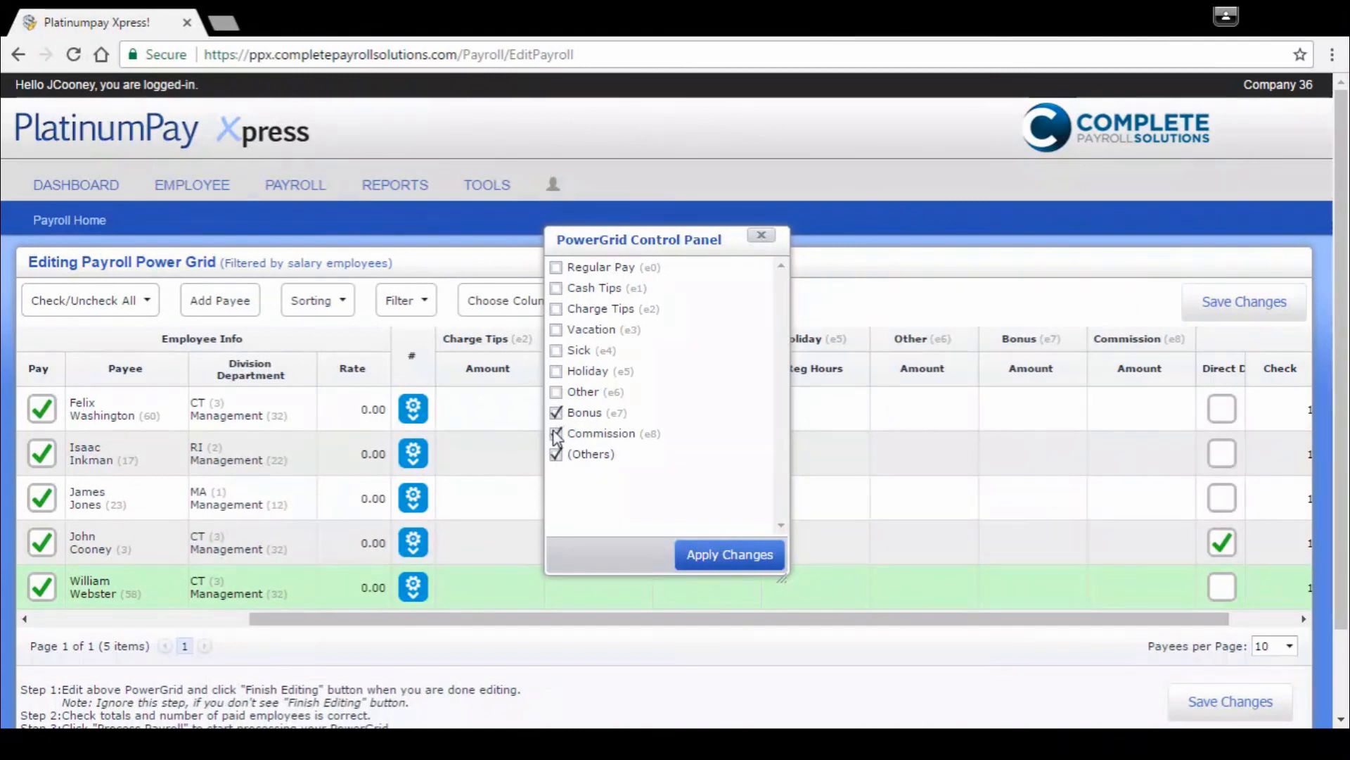
{"action": "left_click", "coordinate": [555, 433]}
{"action": "left_click", "coordinate": [556, 454]}
{"action": "left_click", "coordinate": [706, 560]}
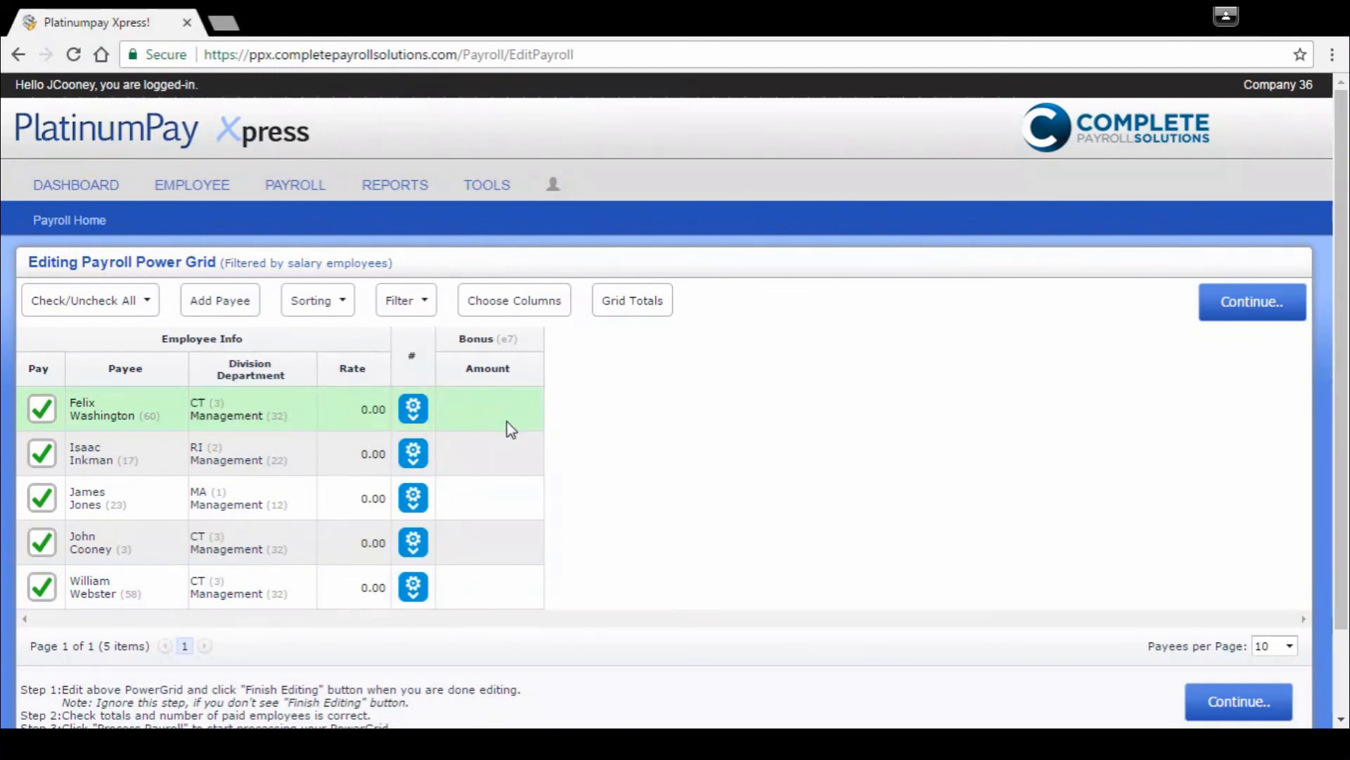
Step: Enter Bonus amounts of 200, 100, 100, 500 and 100 for the five salary employees in row order and save the changes
{"action": "left_click", "coordinate": [535, 396]}
{"action": "type", "text": "200"}
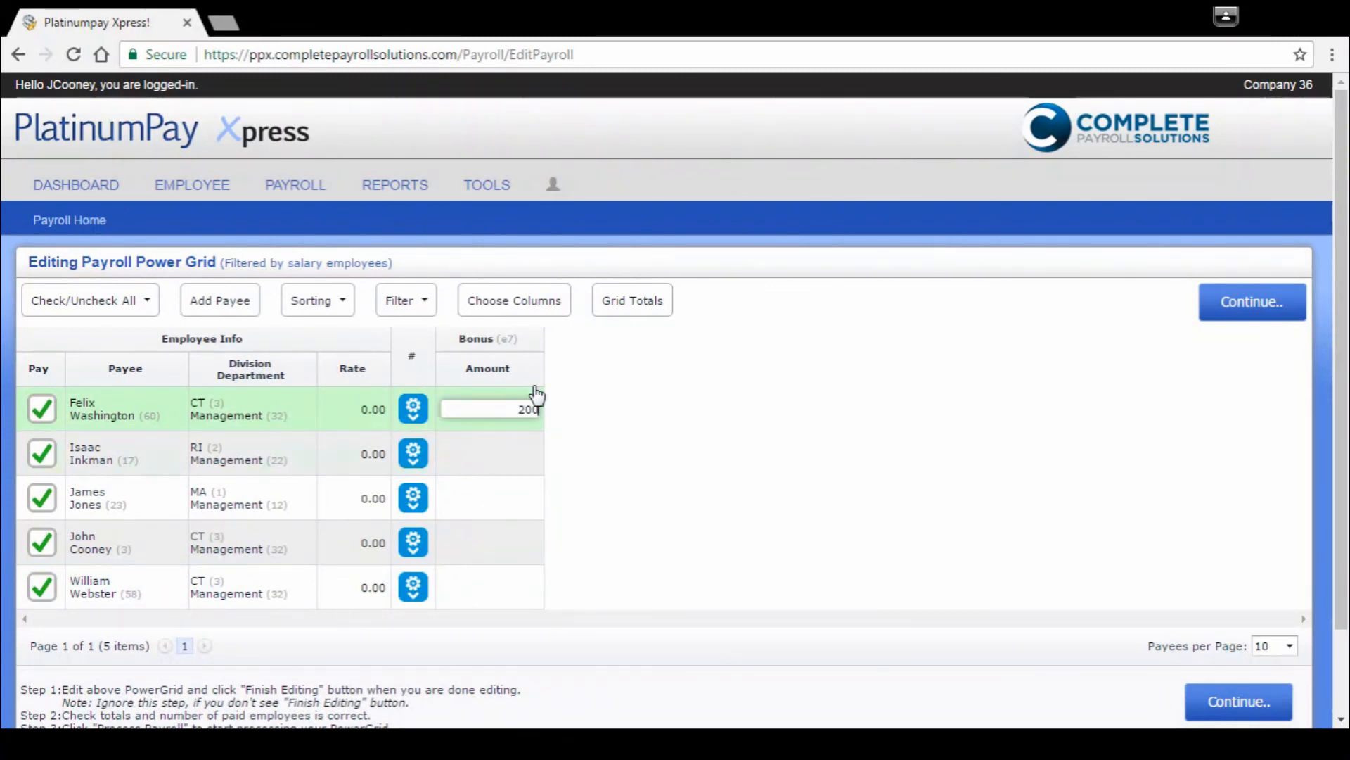
{"action": "key", "text": "Tab"}
{"action": "type", "text": "100"}
{"action": "key", "text": "Tab"}
{"action": "type", "text": "100"}
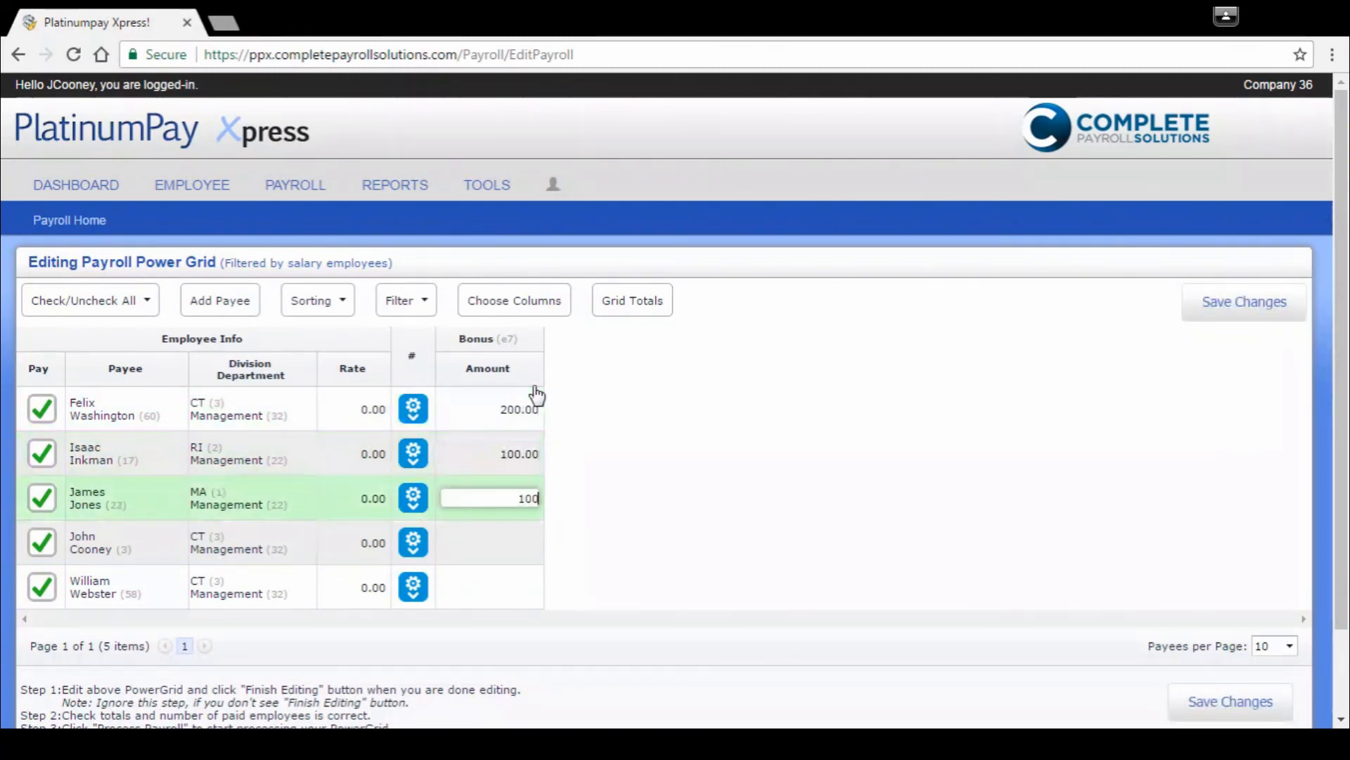
{"action": "key", "text": "Tab"}
{"action": "type", "text": "500"}
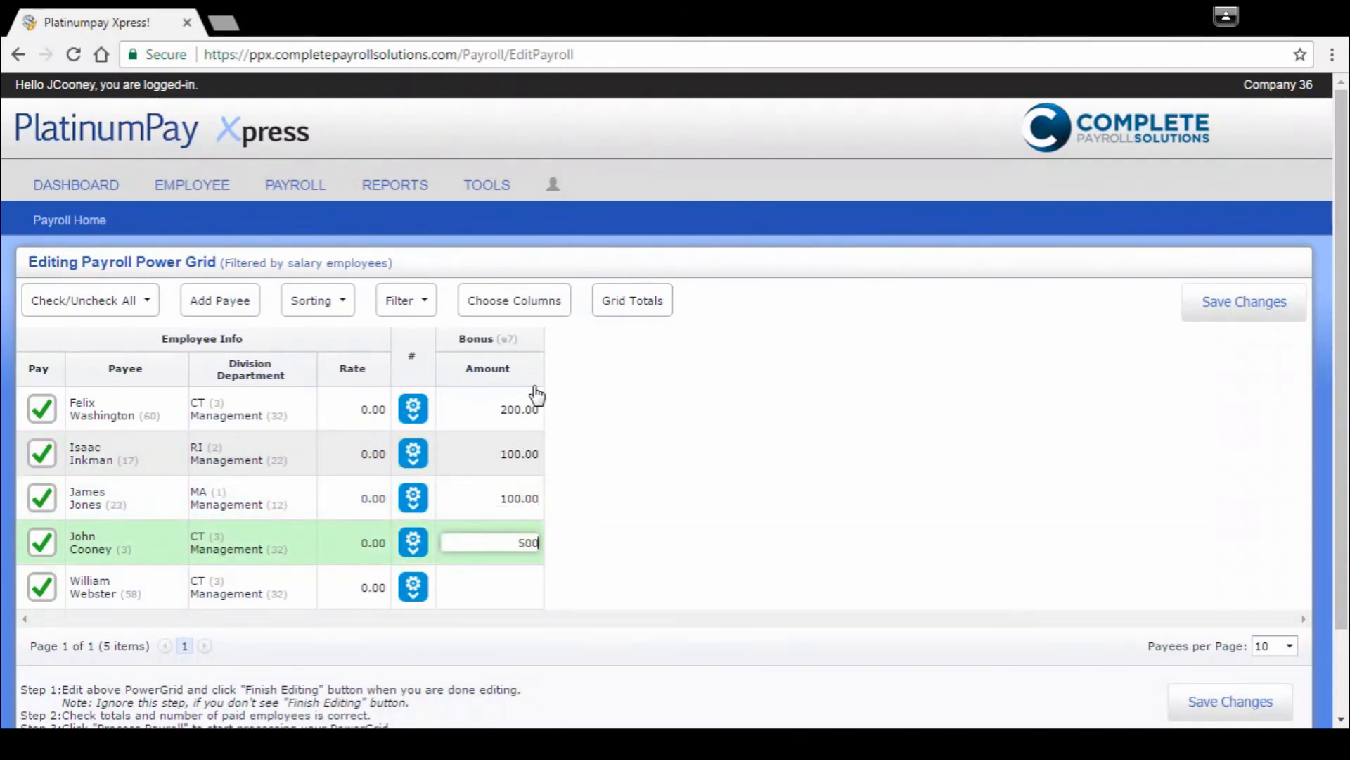
{"action": "key", "text": "Tab"}
{"action": "type", "text": "100"}
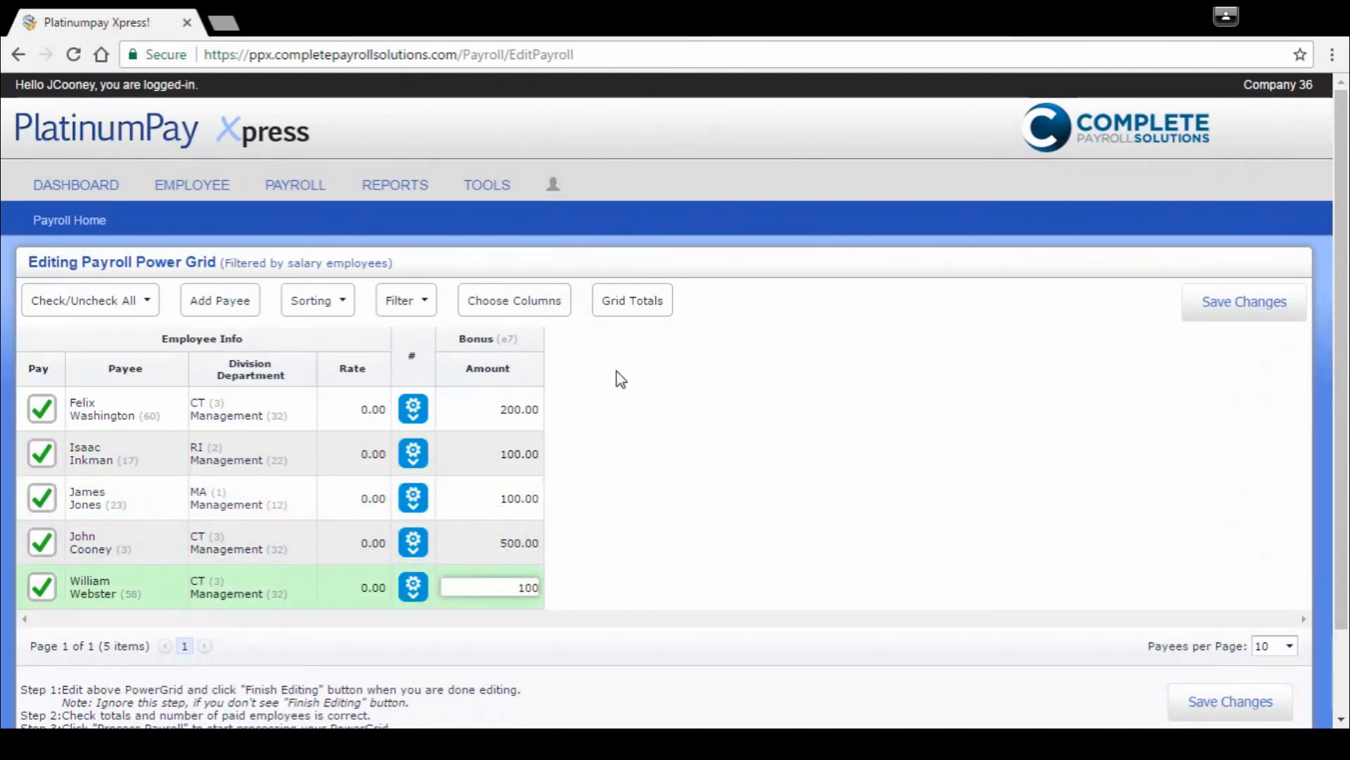
{"action": "left_click", "coordinate": [712, 492]}
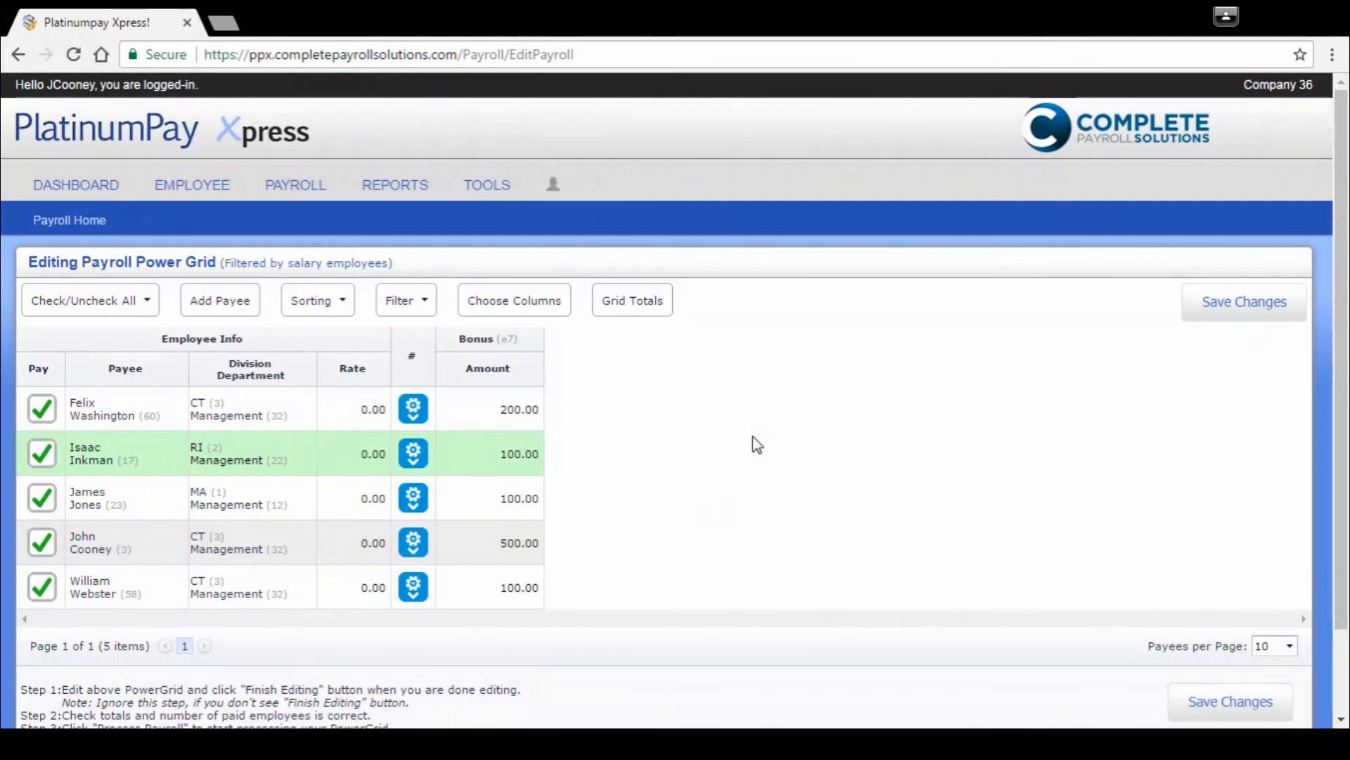
{"action": "left_click", "coordinate": [1250, 308]}
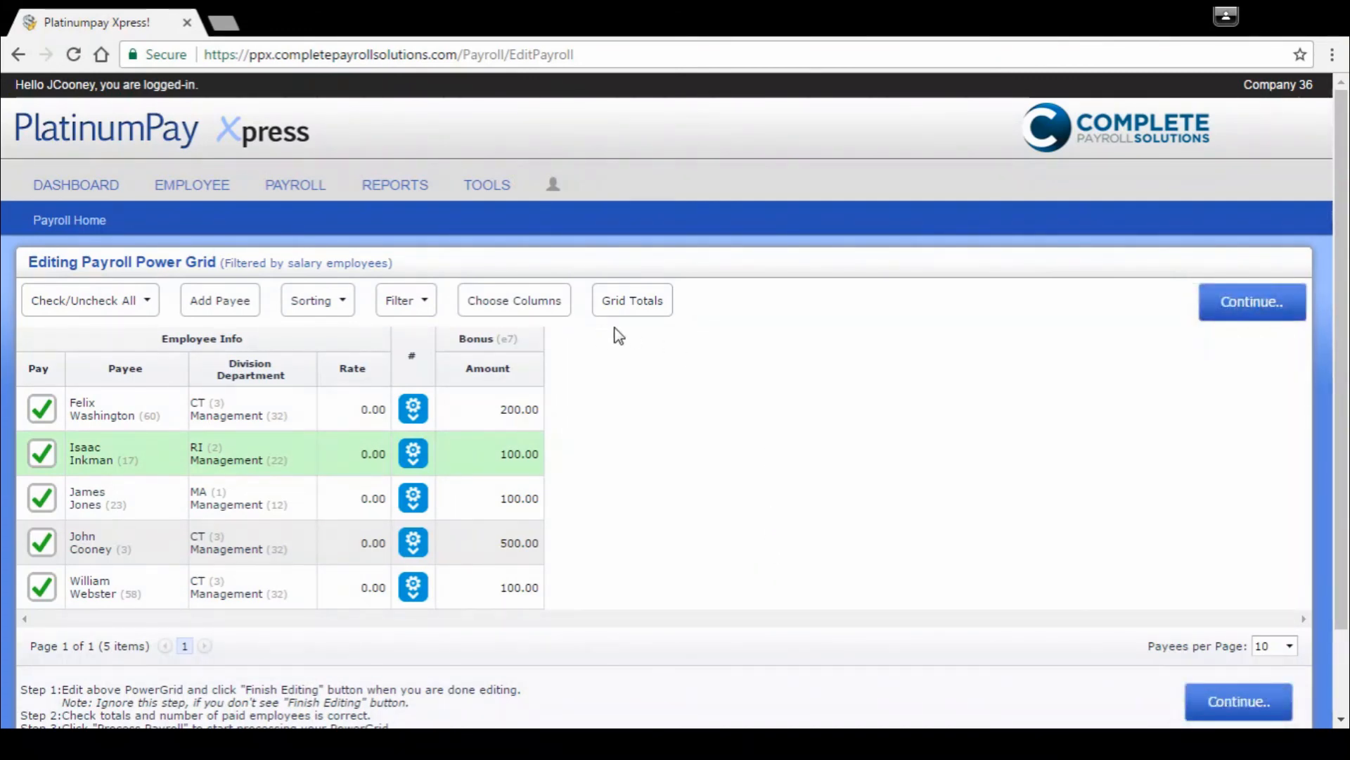
Step: Clear the salary employee filter and apply all earnings columns to the power grid, from Regular Pay (e0) through Commission (e8) and (Others)
{"action": "left_click", "coordinate": [419, 304]}
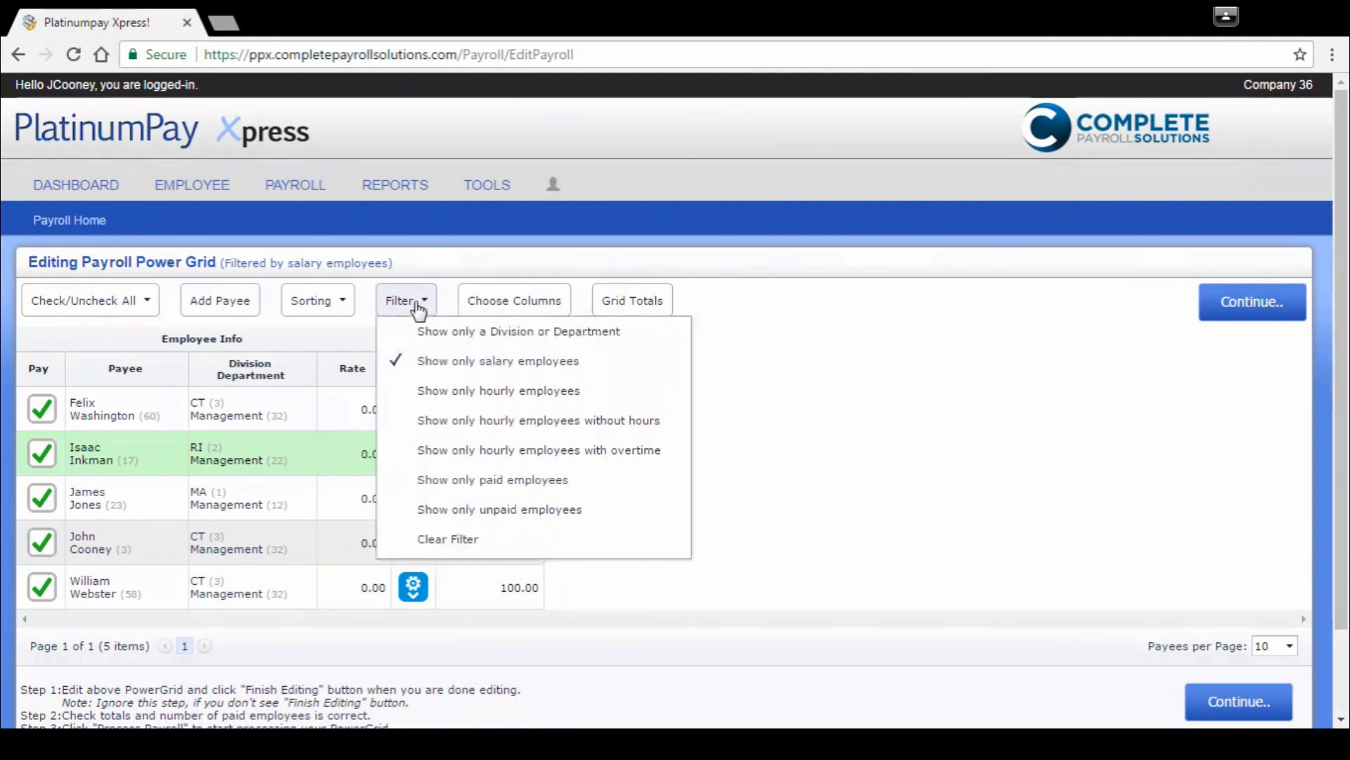
{"action": "left_click", "coordinate": [448, 540]}
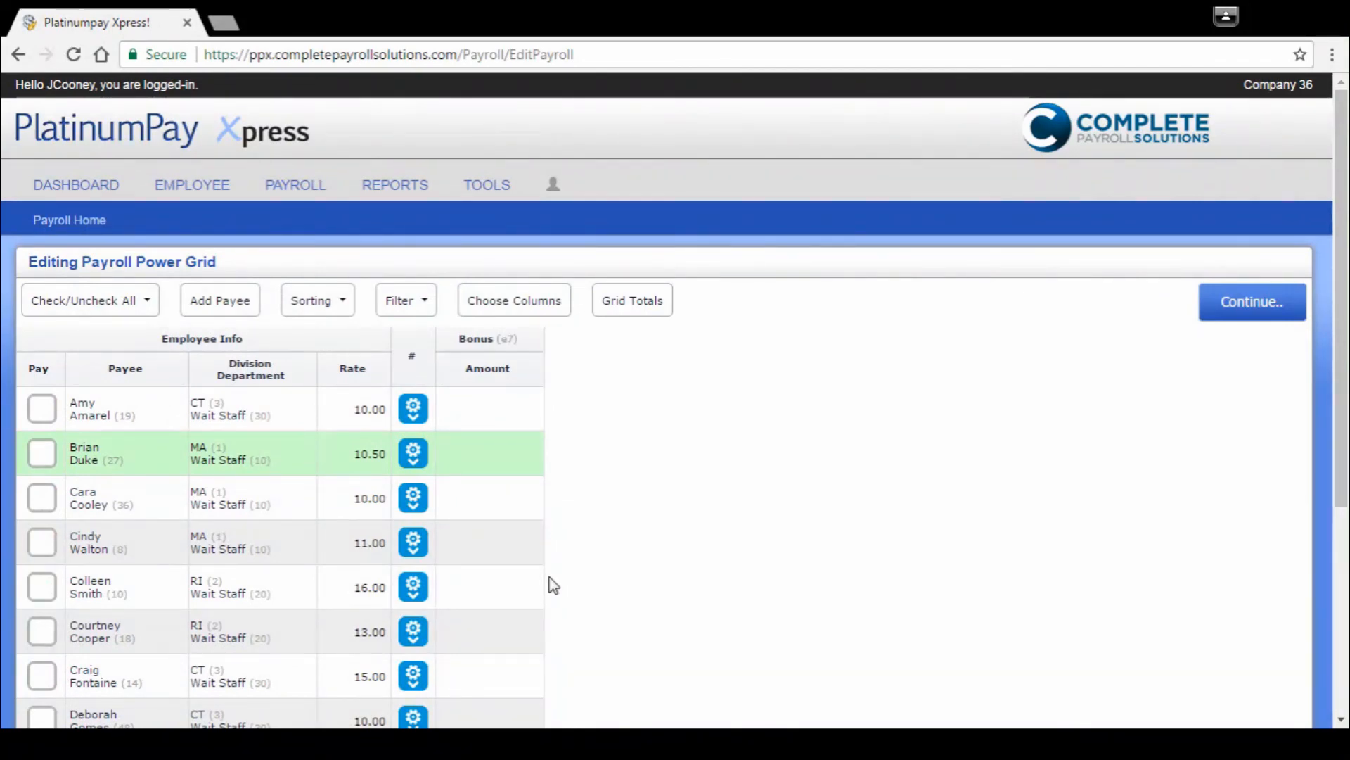
{"action": "left_click", "coordinate": [520, 299]}
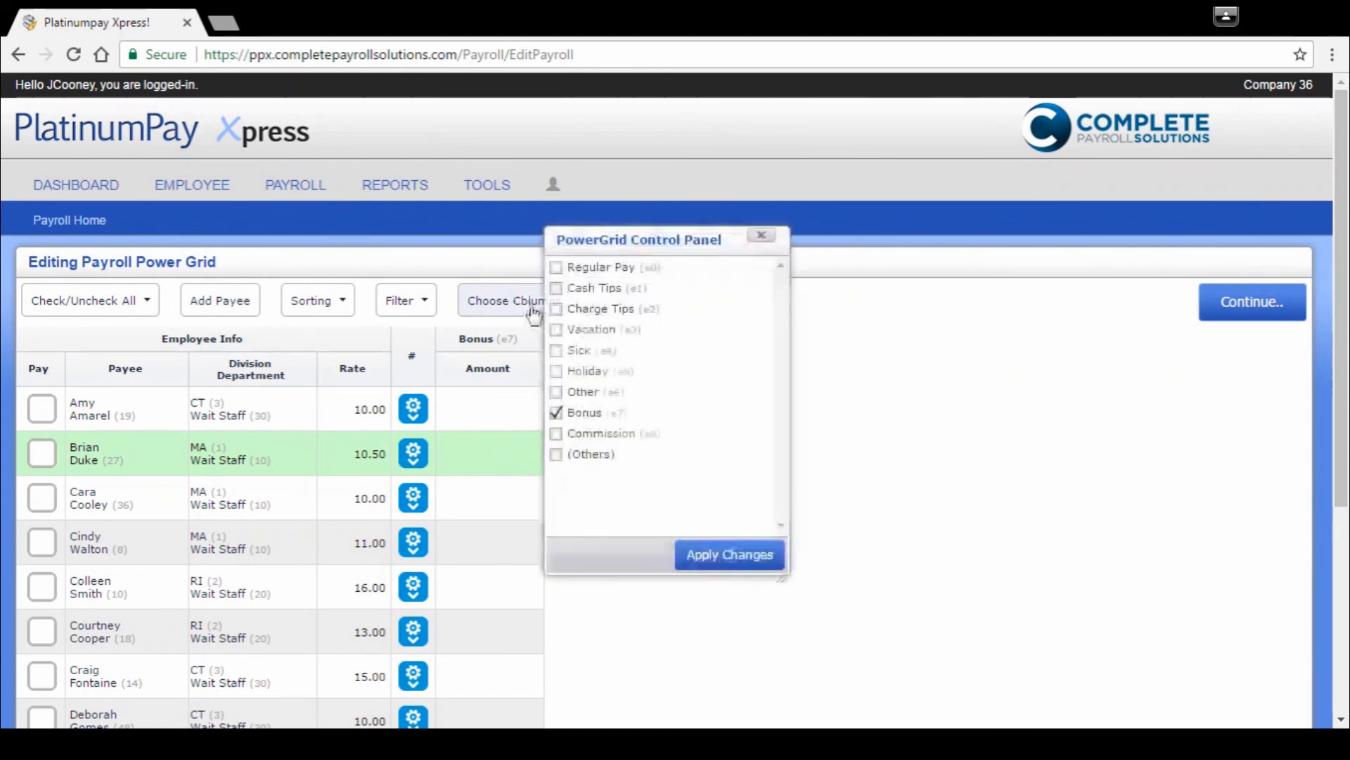
{"action": "left_click", "coordinate": [556, 267]}
{"action": "left_click", "coordinate": [556, 287]}
{"action": "left_click", "coordinate": [555, 308]}
{"action": "left_click", "coordinate": [556, 330]}
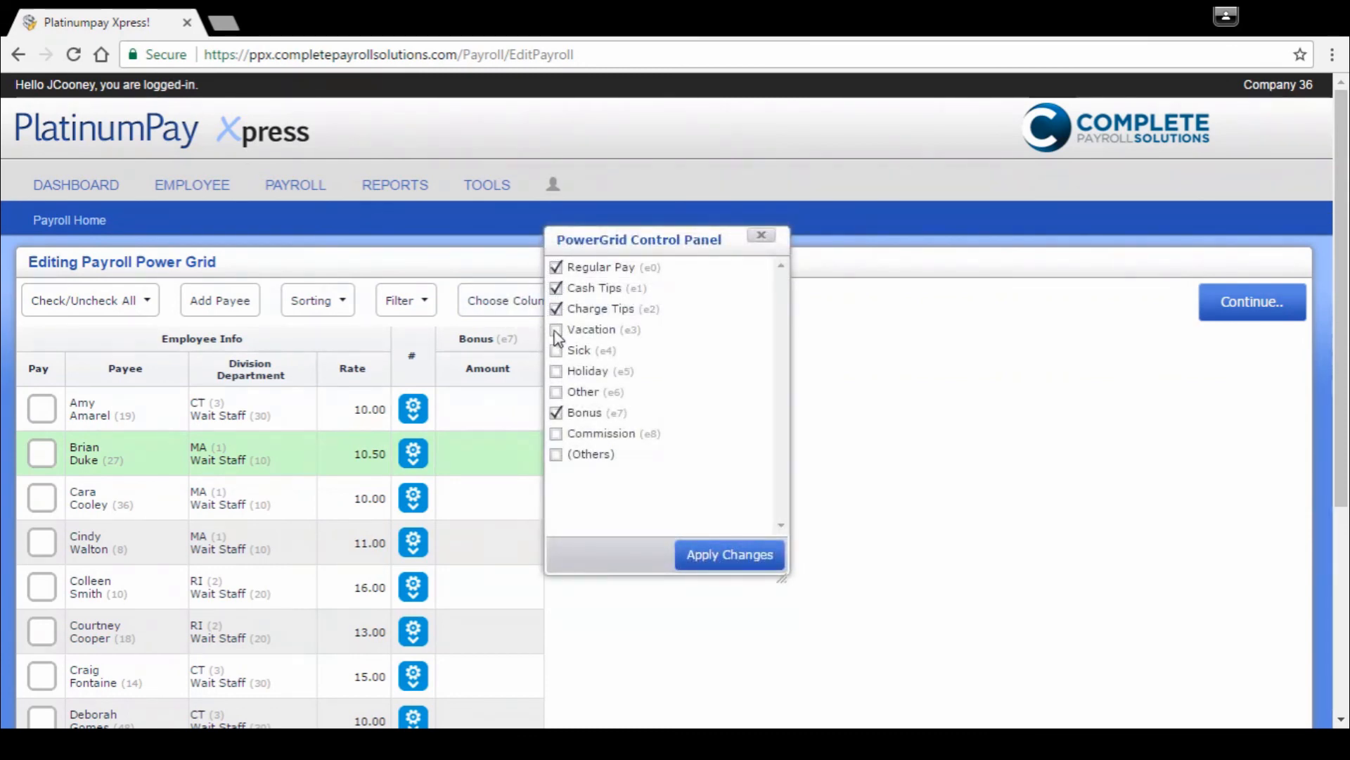
{"action": "left_click", "coordinate": [556, 349]}
{"action": "left_click", "coordinate": [555, 371]}
{"action": "left_click", "coordinate": [556, 391]}
{"action": "left_click", "coordinate": [556, 434]}
{"action": "left_click", "coordinate": [556, 454]}
{"action": "left_click", "coordinate": [731, 554]}
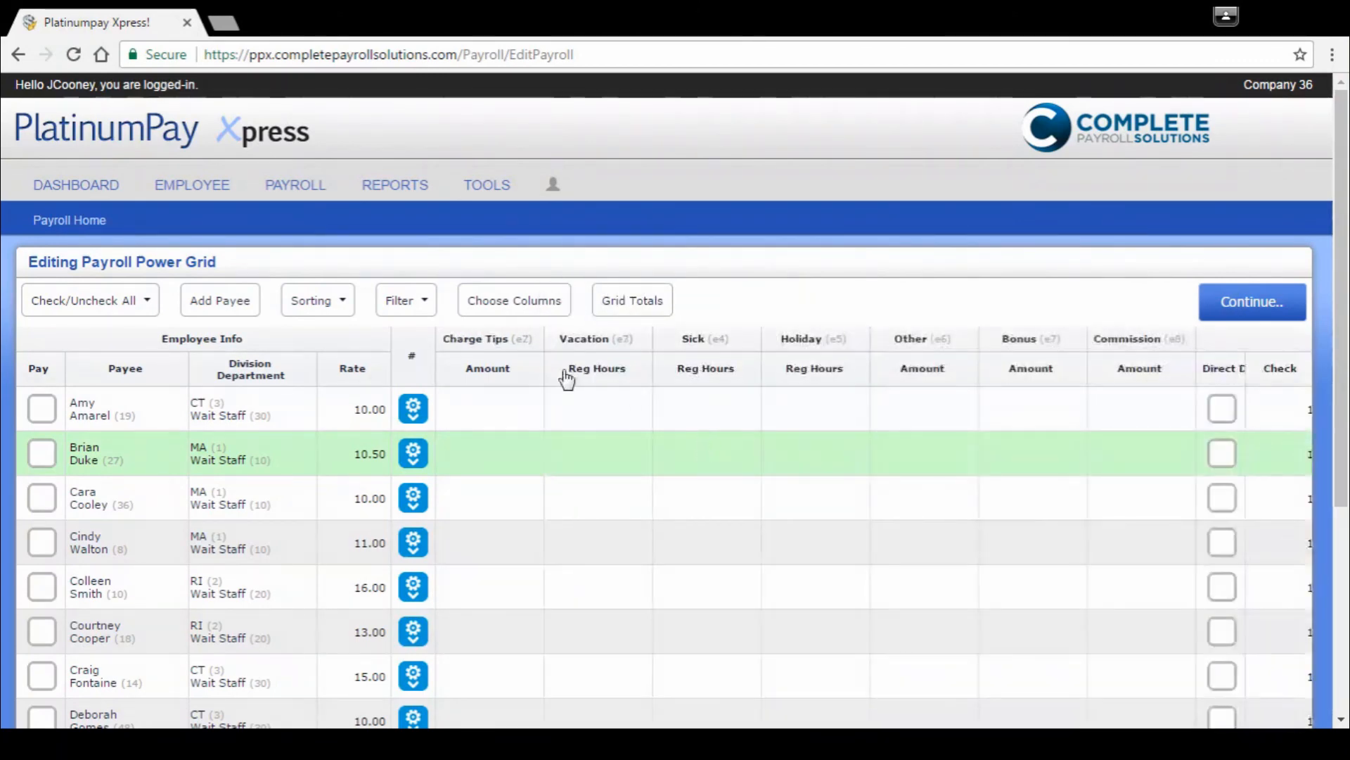
Step: Sort the power grid by Pay with checked payees first, and view the payees-per-page choices
{"action": "left_click", "coordinate": [38, 369]}
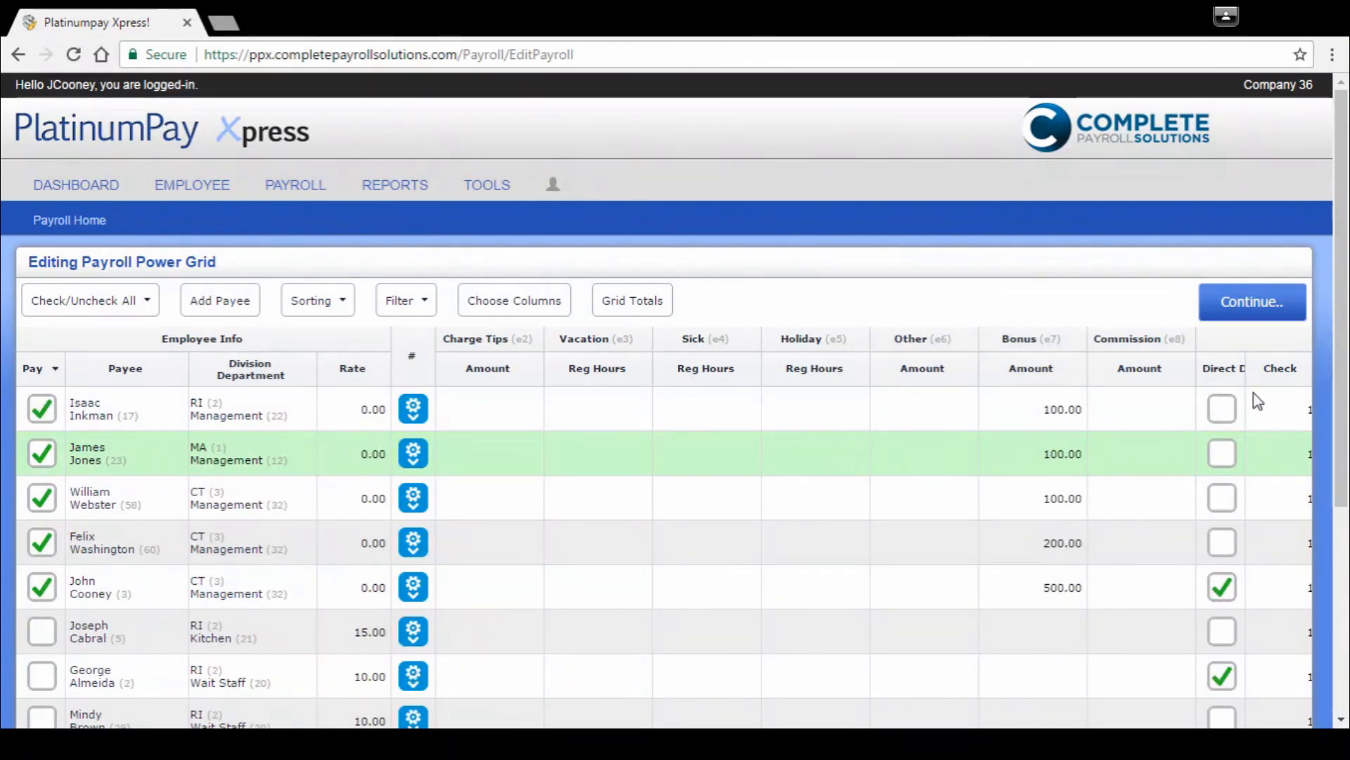
{"action": "left_click_drag", "start_coordinate": [1344, 205], "coordinate": [1343, 333]}
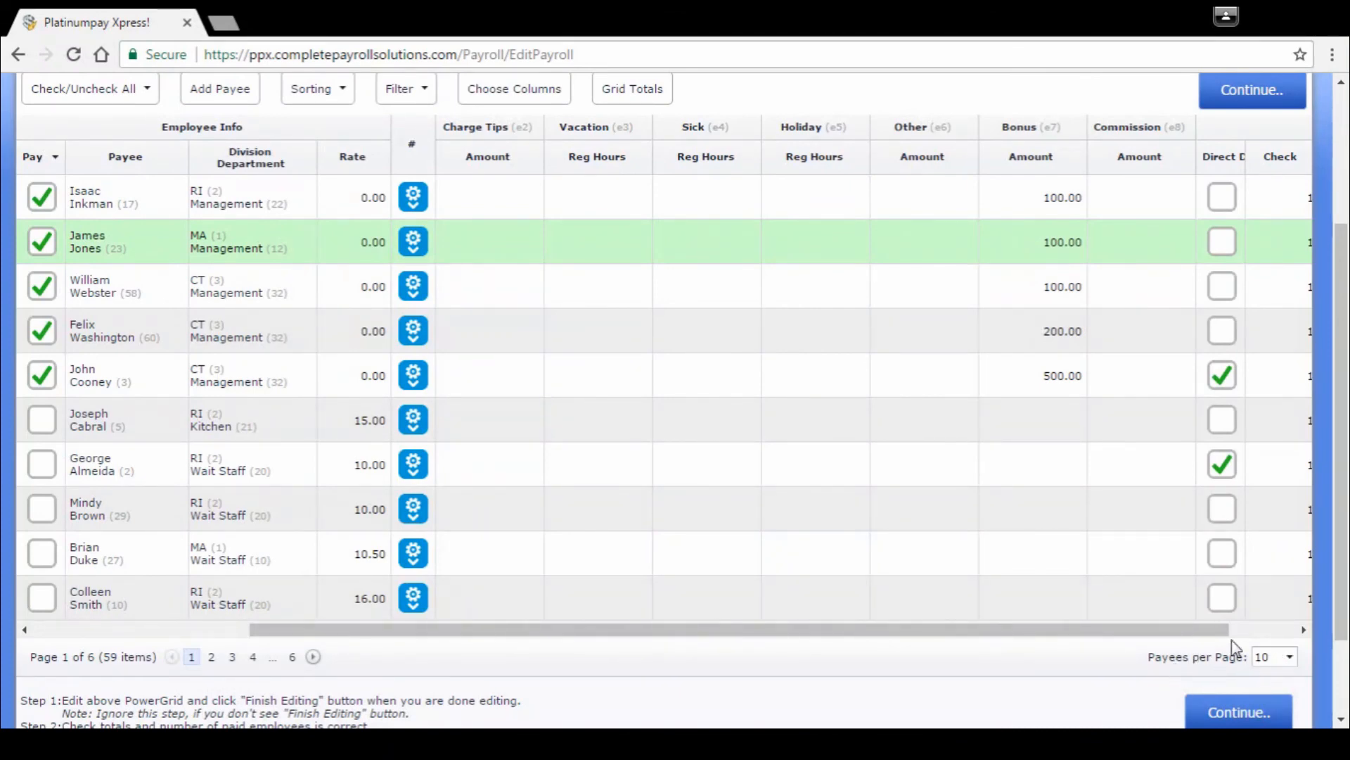
{"action": "left_click", "coordinate": [1290, 658]}
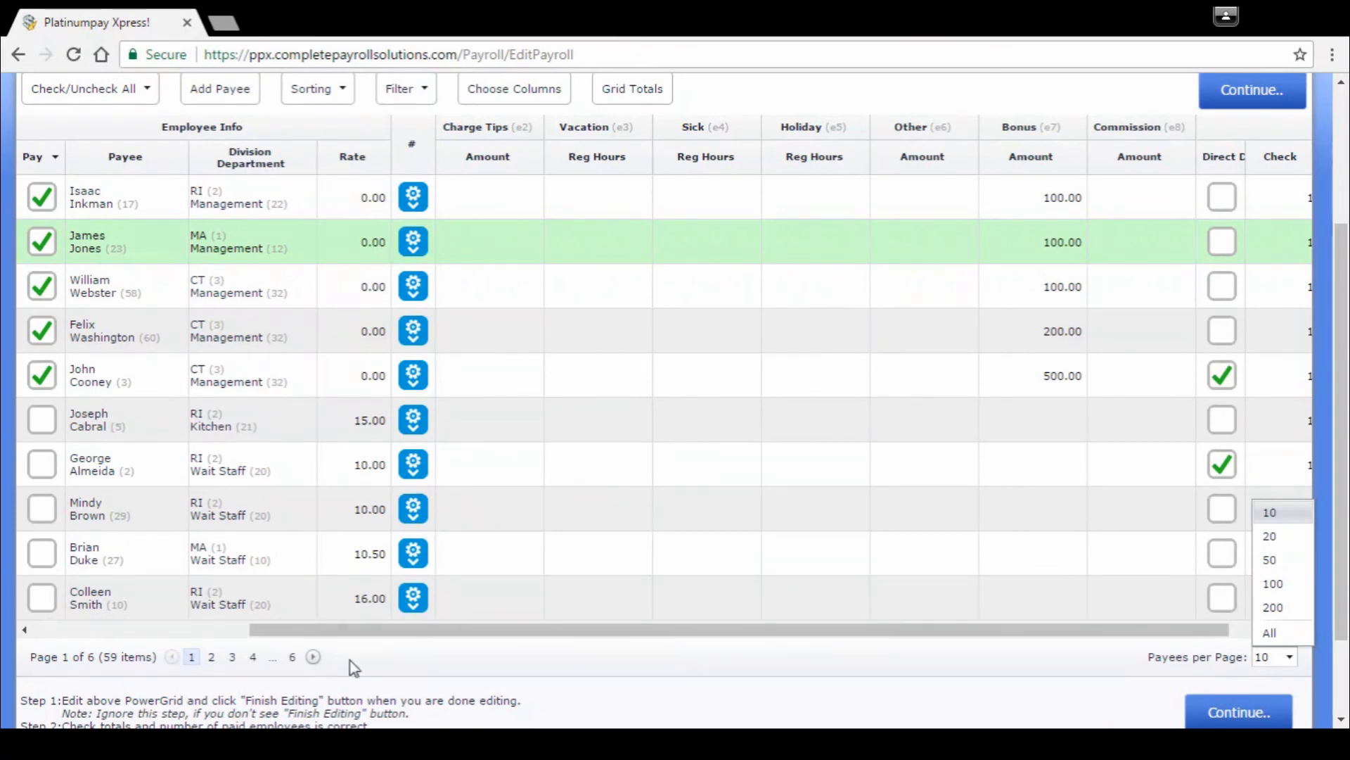
{"action": "left_click", "coordinate": [415, 658]}
{"action": "scroll", "coordinate": [597, 664], "scroll_direction": "up", "scroll_amount": 2}
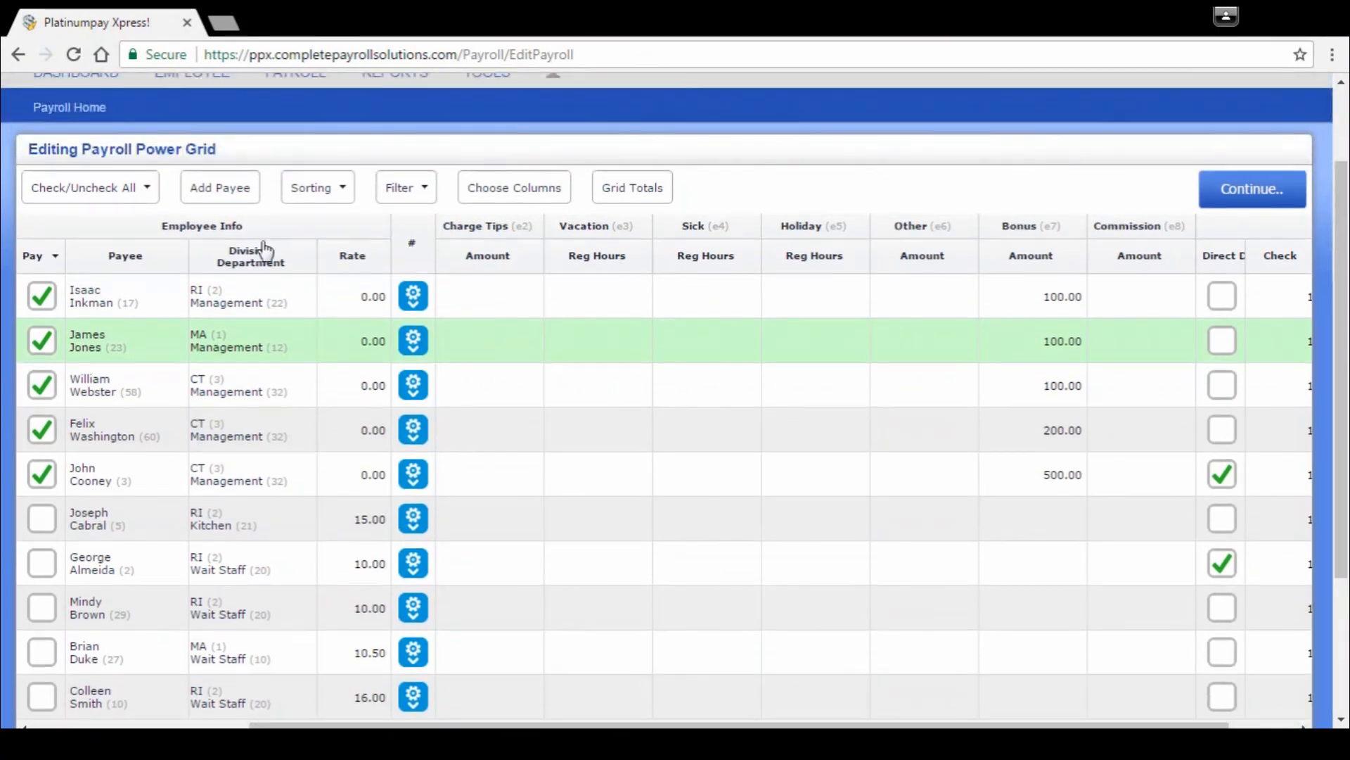
Step: Filter the power grid to the CT division and its Kitchen department
{"action": "left_click", "coordinate": [418, 188]}
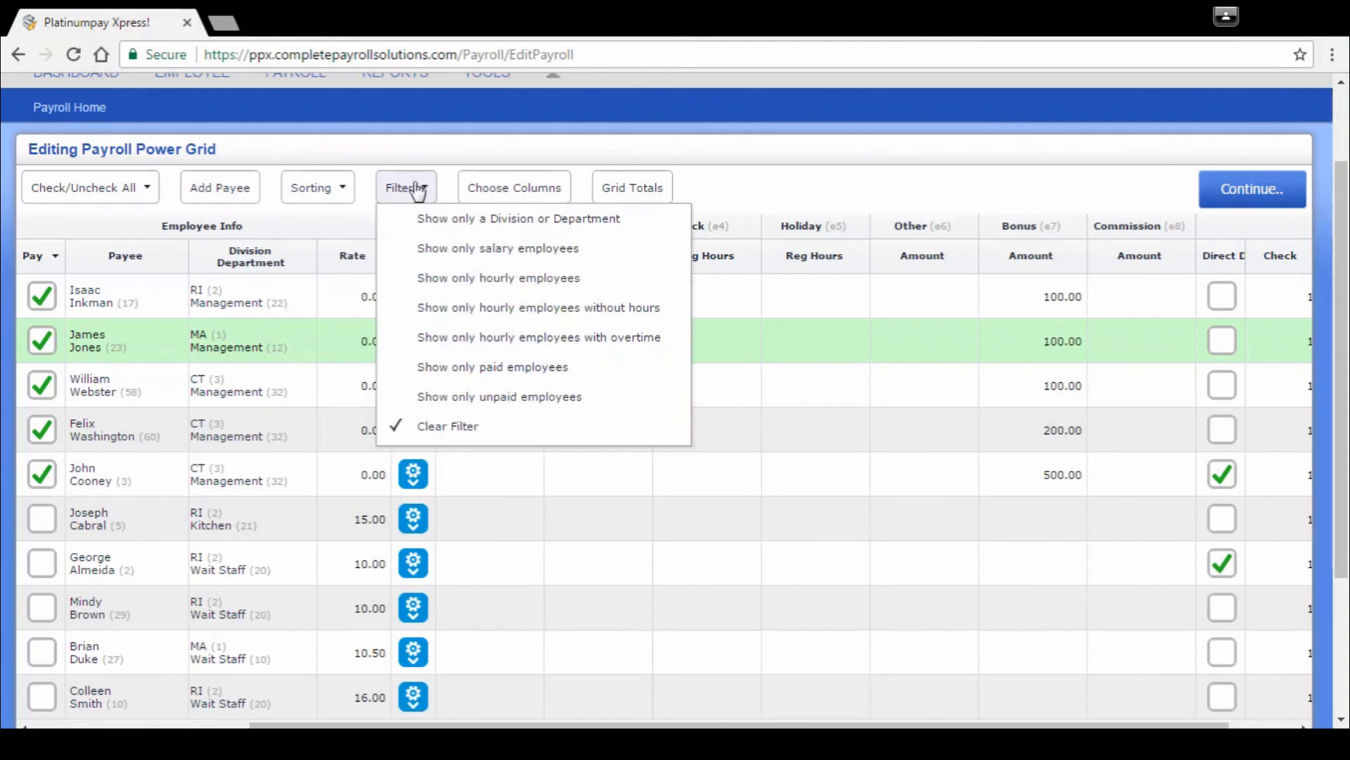
{"action": "left_click", "coordinate": [510, 219]}
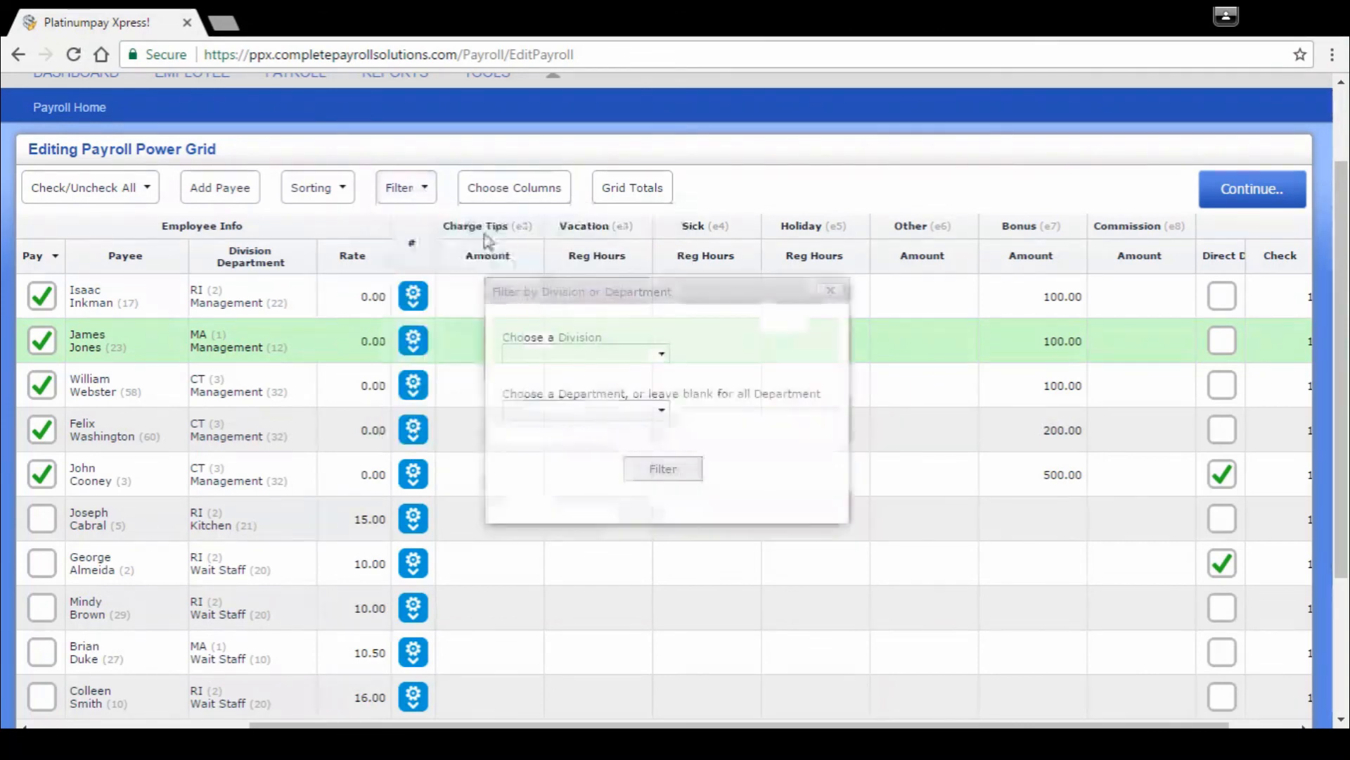
{"action": "left_click", "coordinate": [661, 354]}
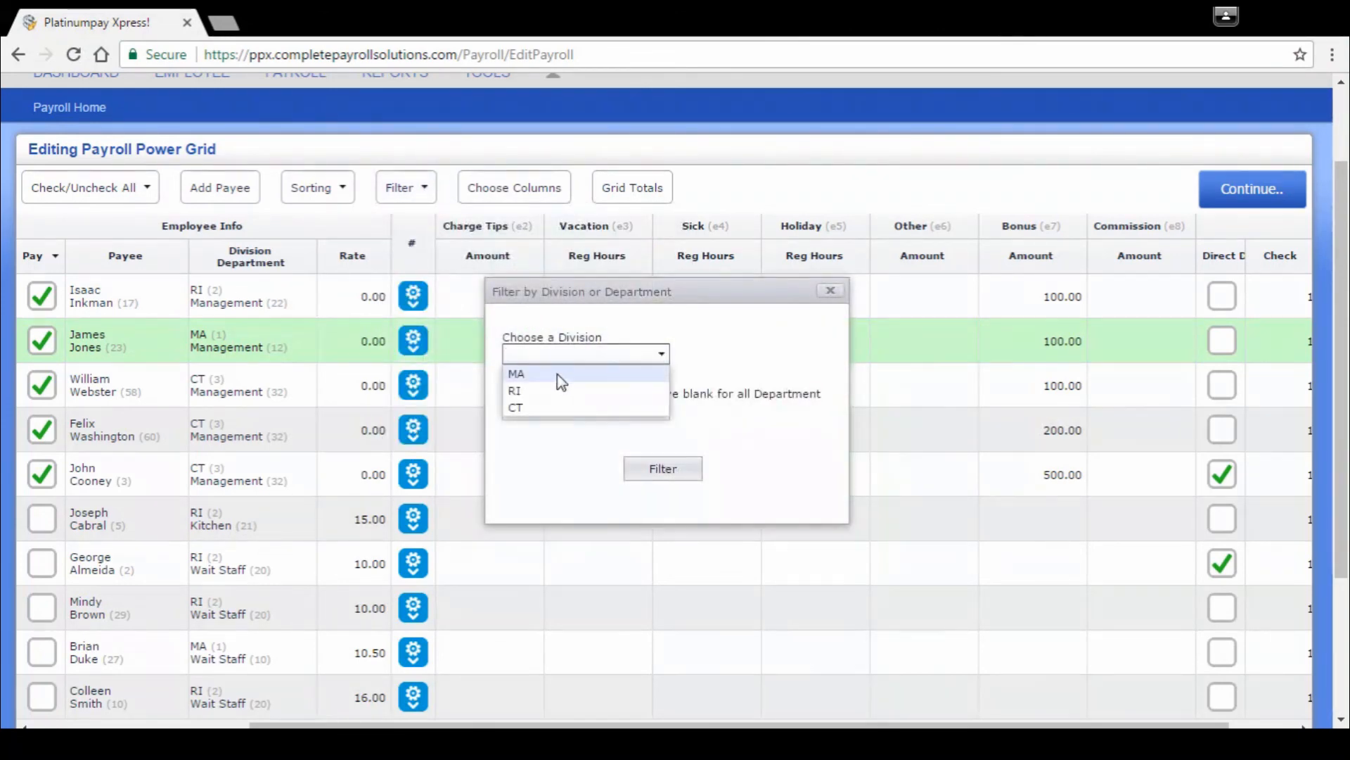
{"action": "left_click", "coordinate": [526, 410]}
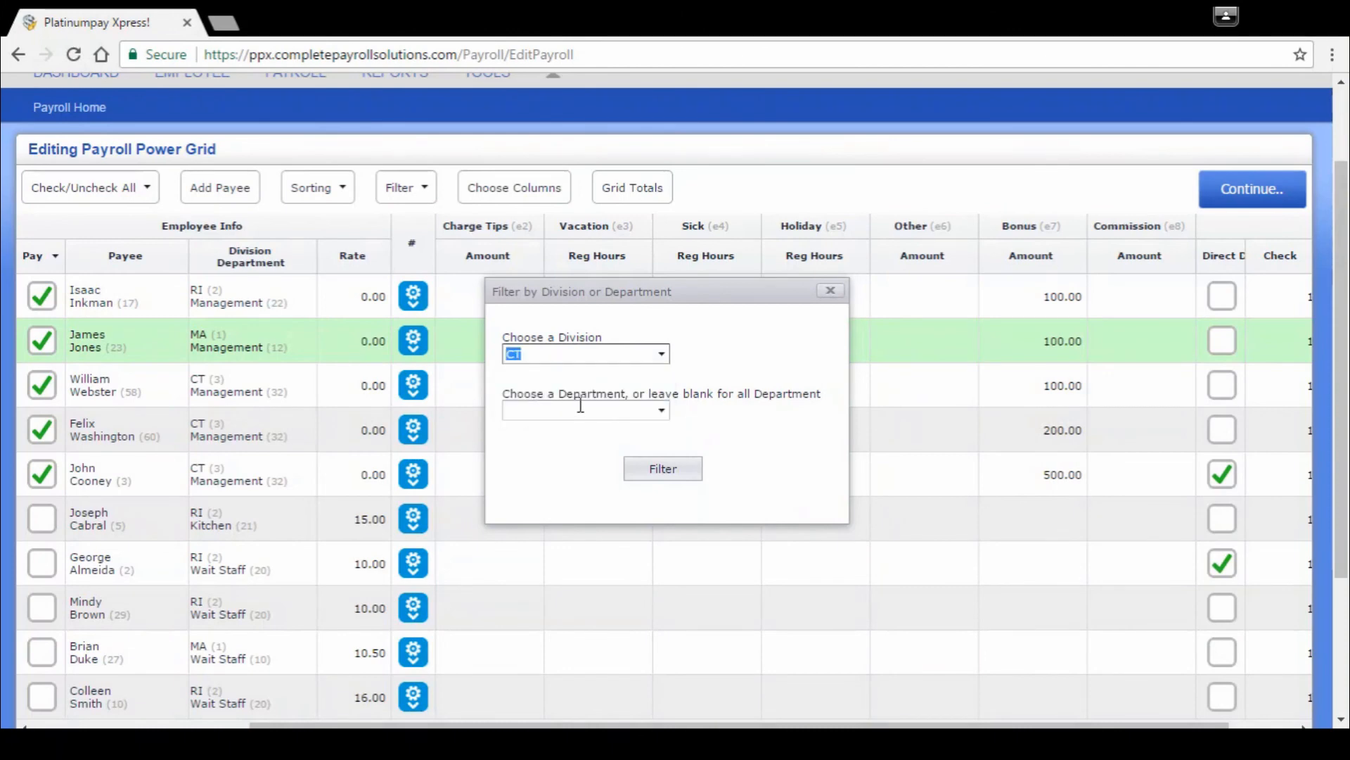
{"action": "left_click", "coordinate": [661, 414]}
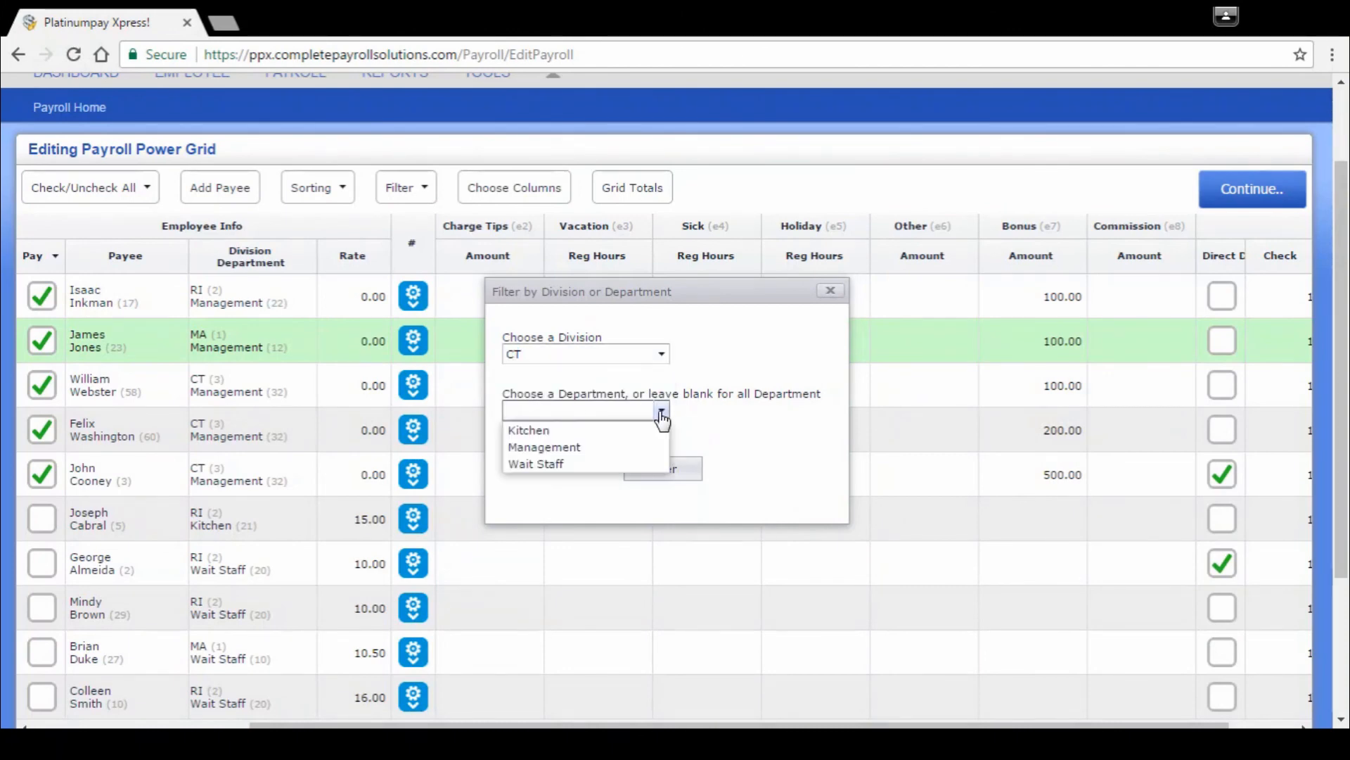
{"action": "left_click", "coordinate": [539, 433]}
{"action": "left_click", "coordinate": [667, 471]}
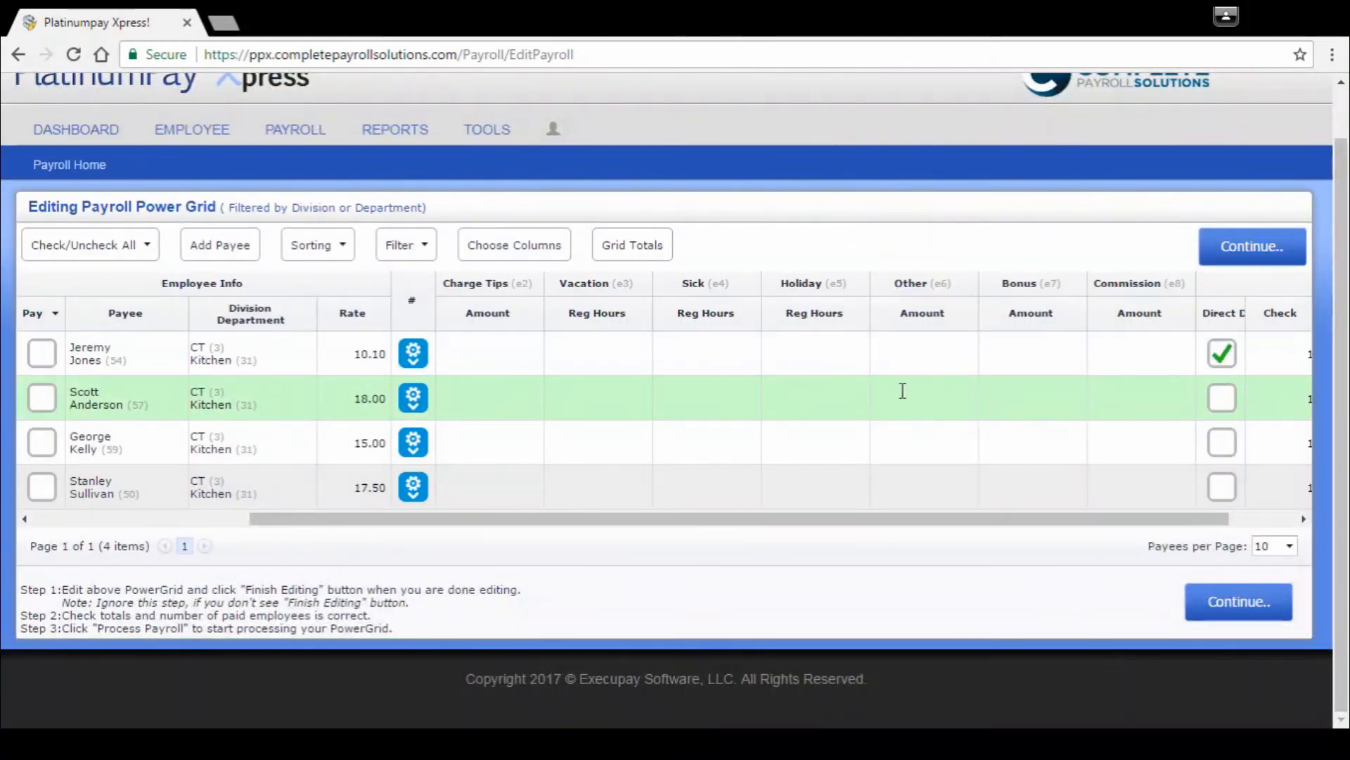
Step: Mark the first CT Kitchen employee to be paid and enter 40 in that row's Charge Tips (e2)
{"action": "left_click", "coordinate": [44, 355]}
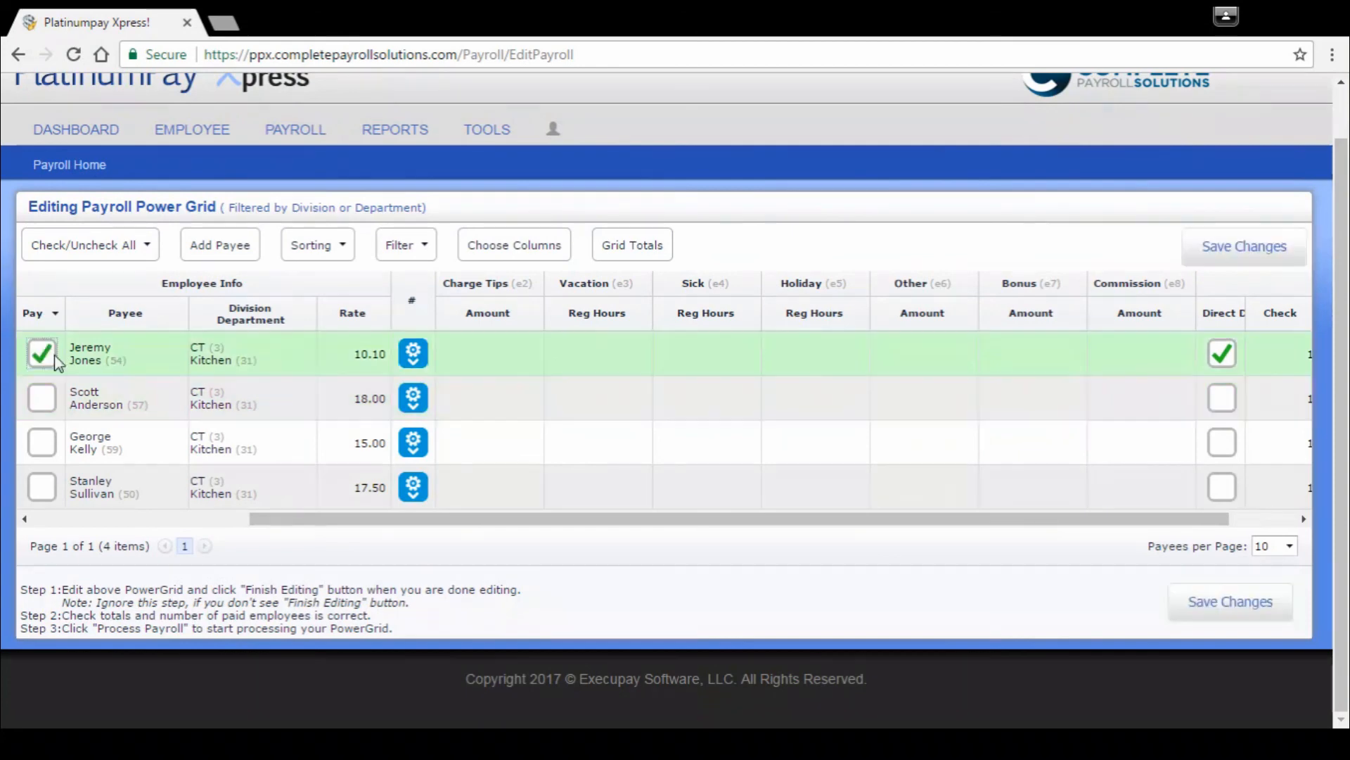
{"action": "left_click", "coordinate": [516, 365]}
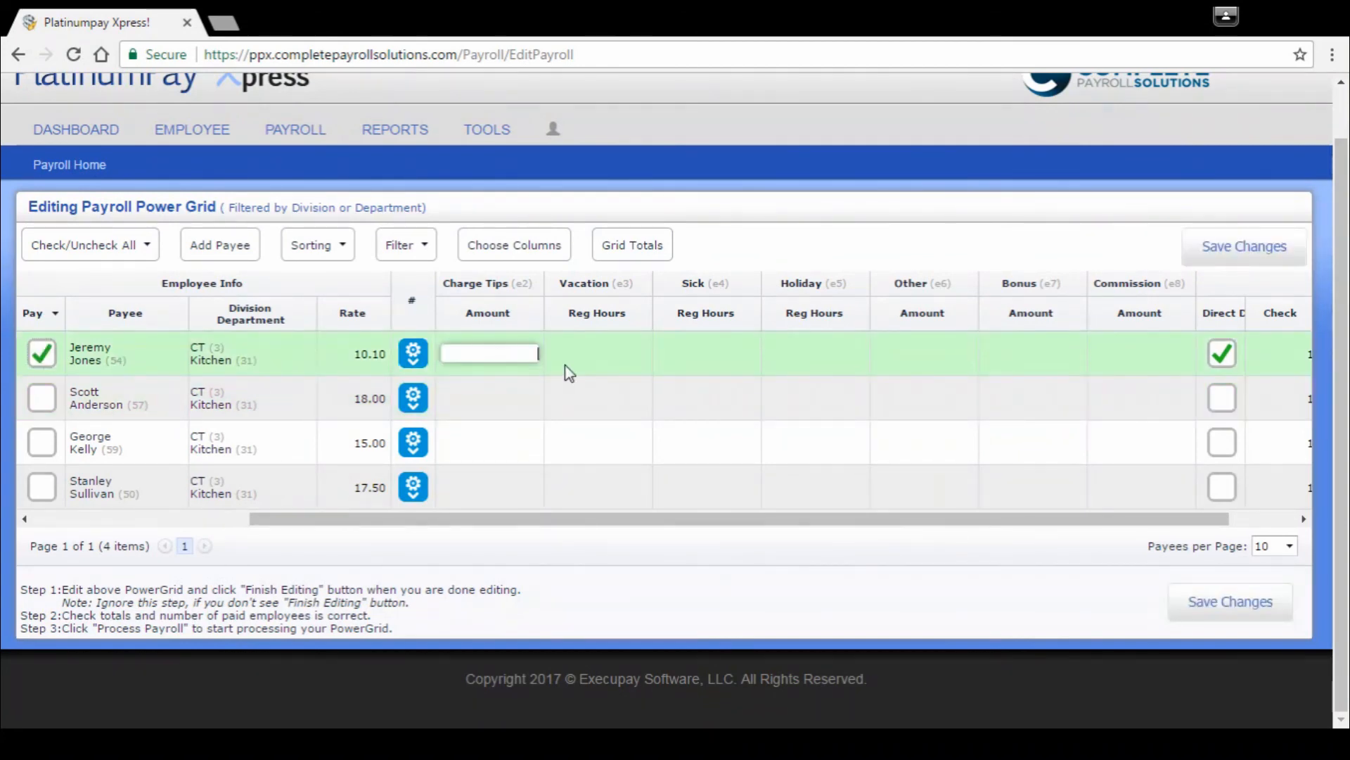
{"action": "type", "text": "40"}
{"action": "left_click", "coordinate": [612, 362]}
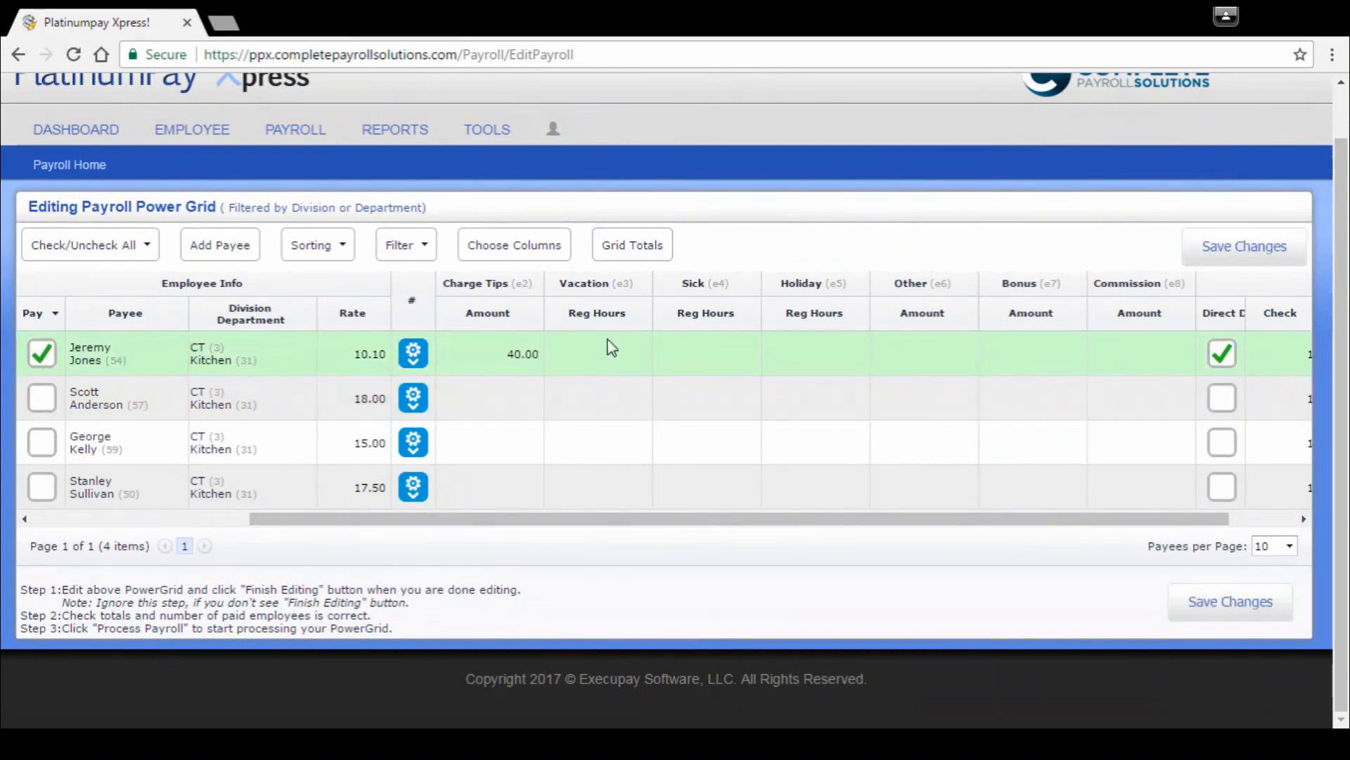
Step: Add a new row for the first Kitchen payee, finding the employee by last name in the employee list
{"action": "left_click", "coordinate": [418, 358]}
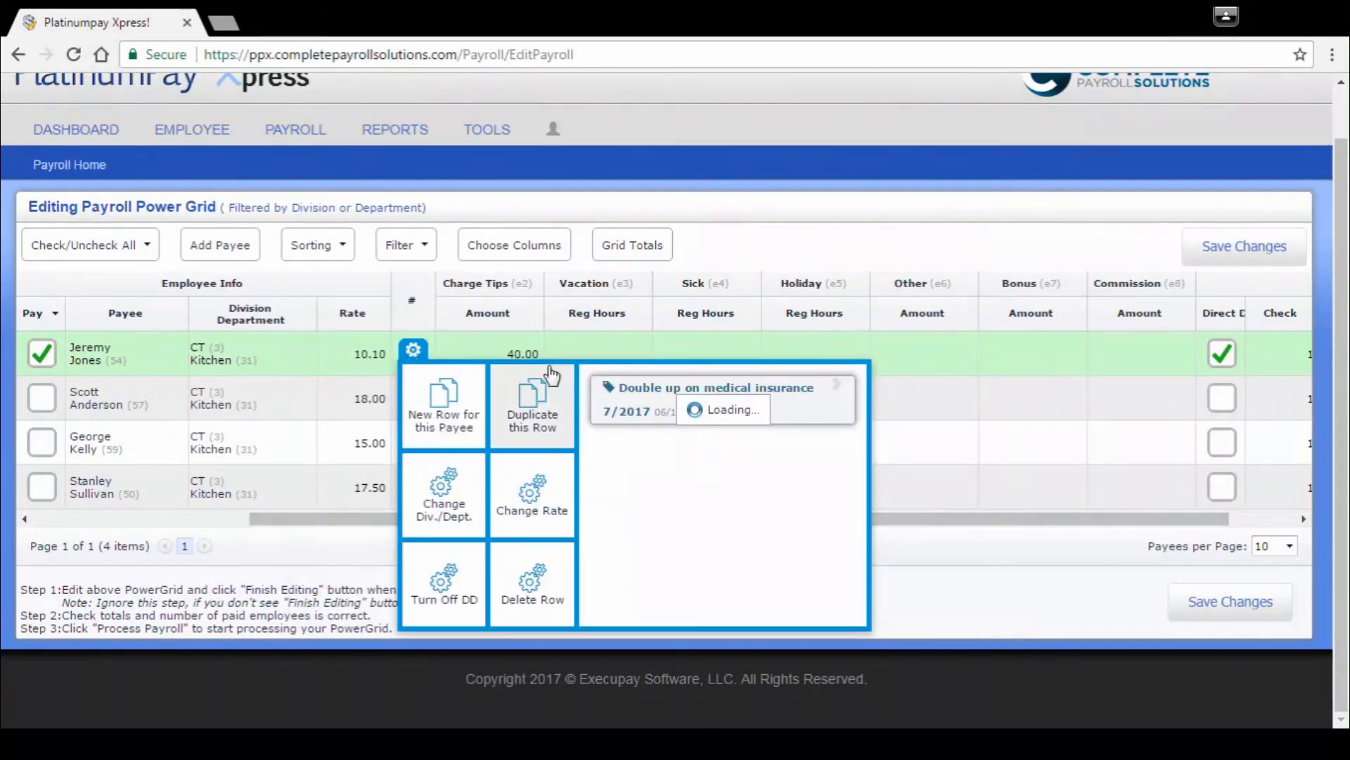
{"action": "mouse_move", "coordinate": [413, 353]}
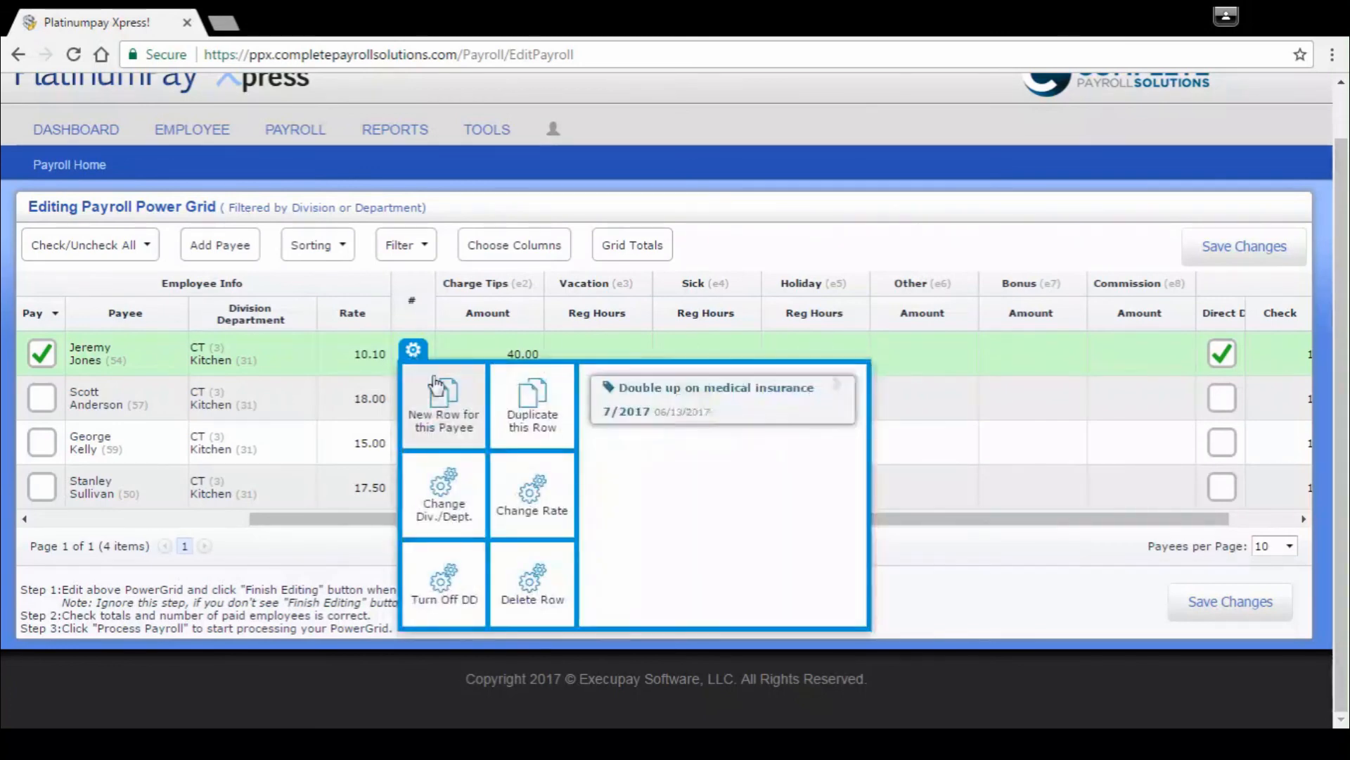
{"action": "left_click", "coordinate": [436, 394]}
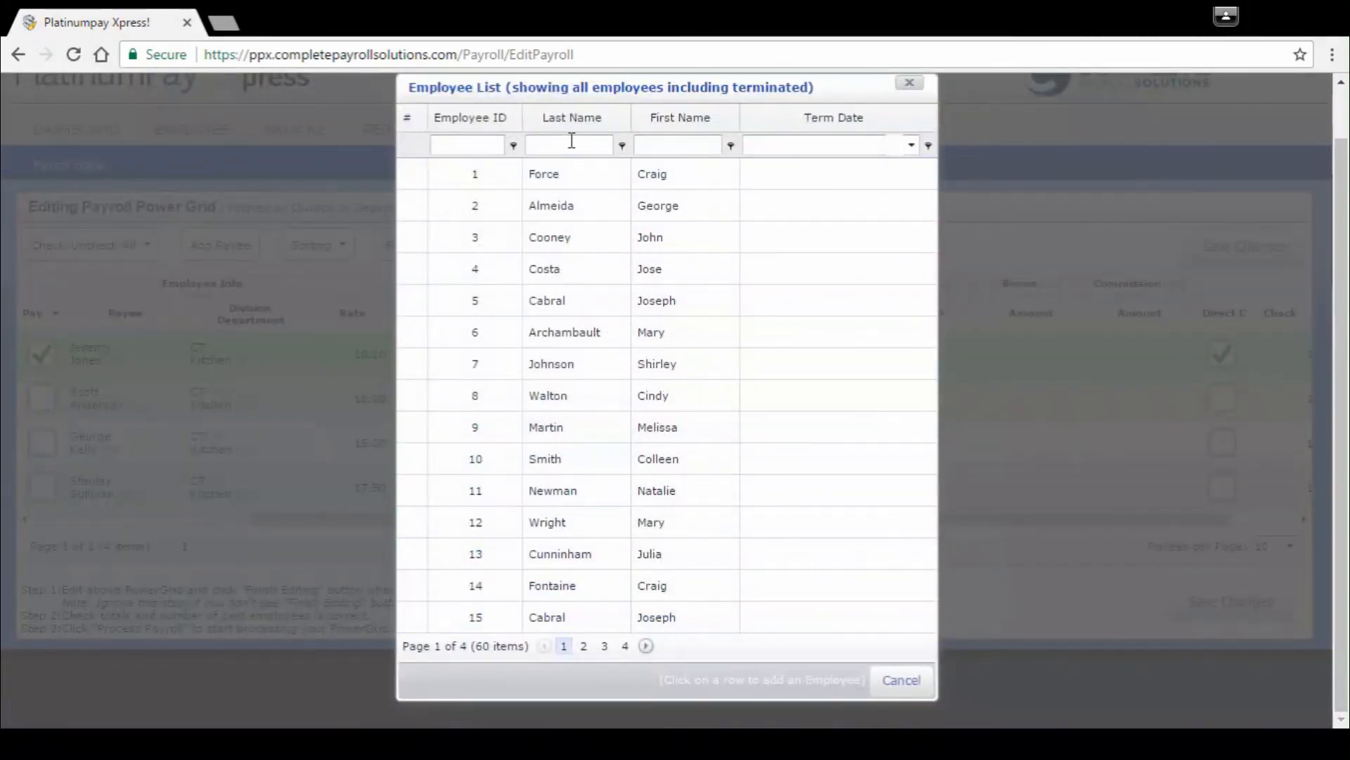
{"action": "left_click", "coordinate": [575, 141]}
{"action": "key", "text": "Return"}
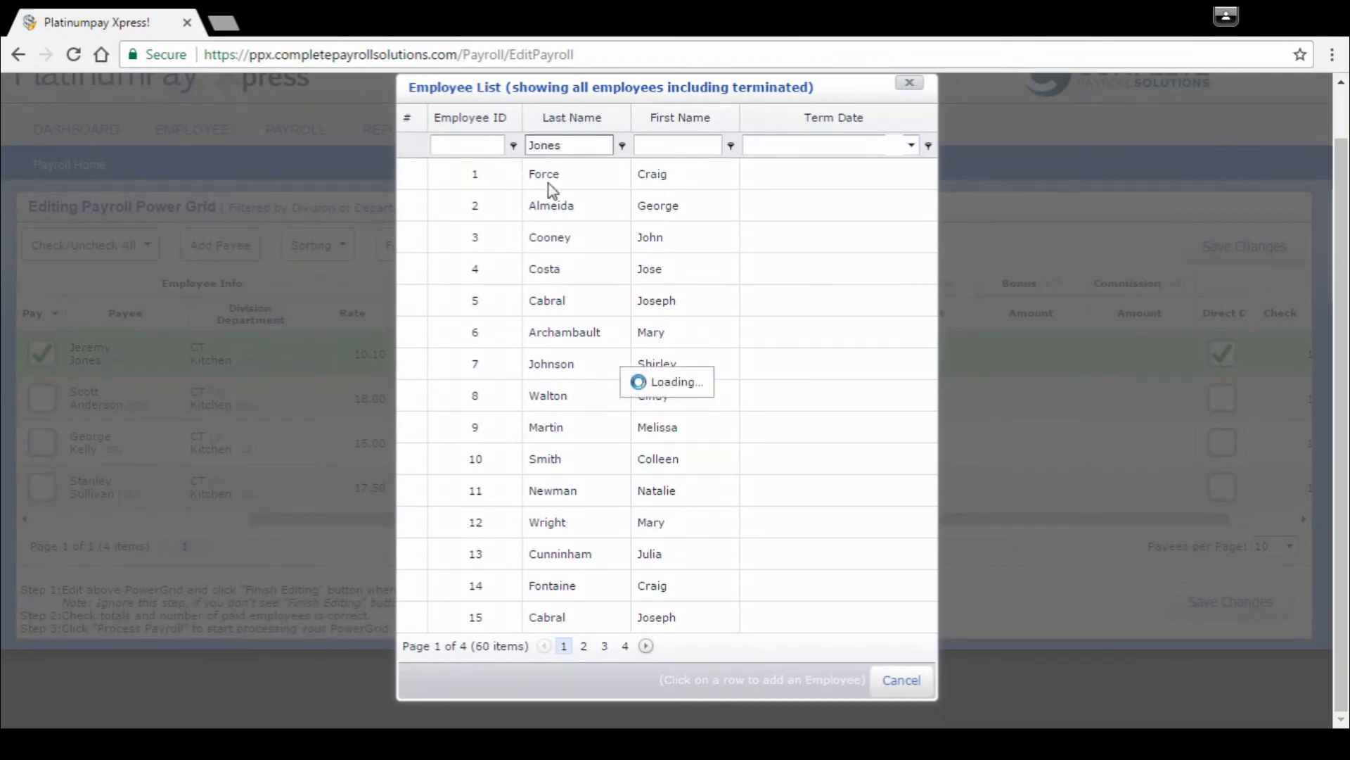
{"action": "left_click", "coordinate": [578, 242]}
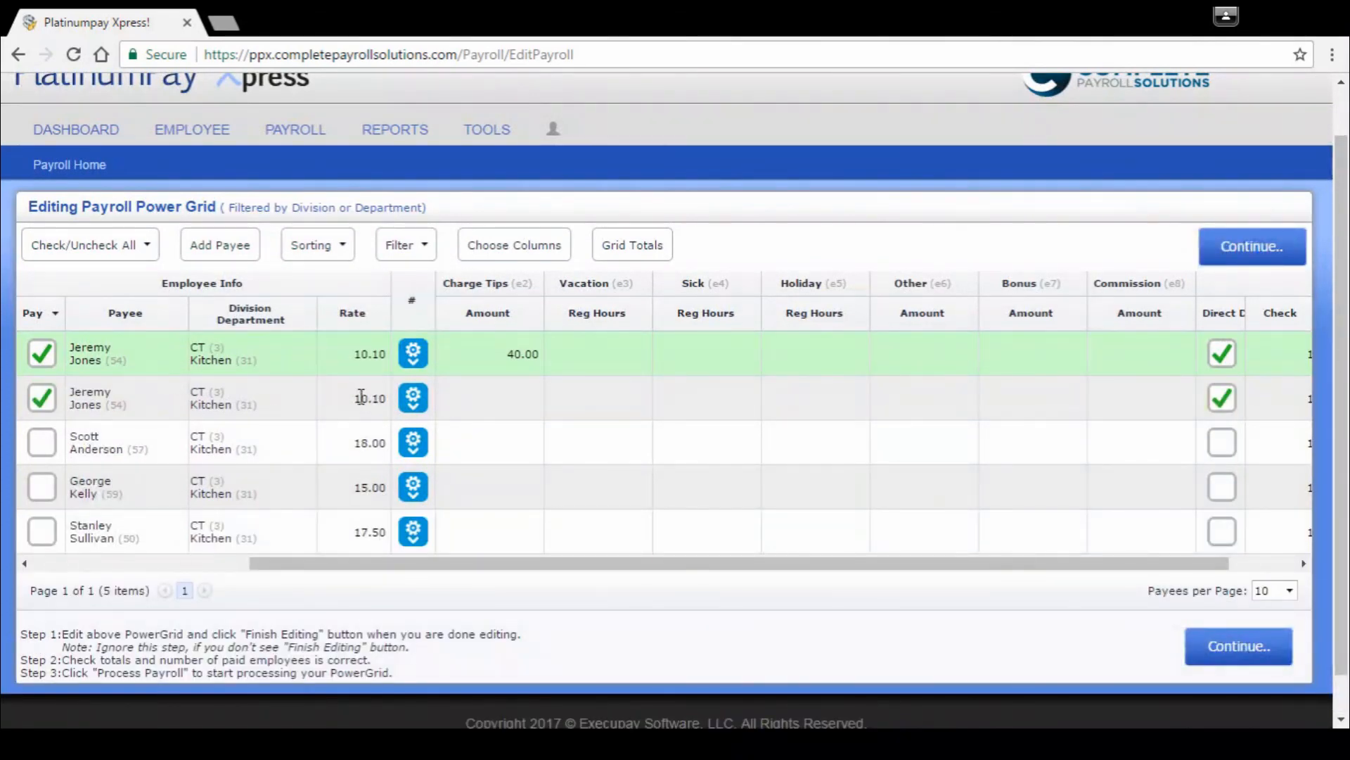
Step: Change the rate of the payee's added second row to 12 and enter 20 in its Charge Tips
{"action": "left_click", "coordinate": [412, 398]}
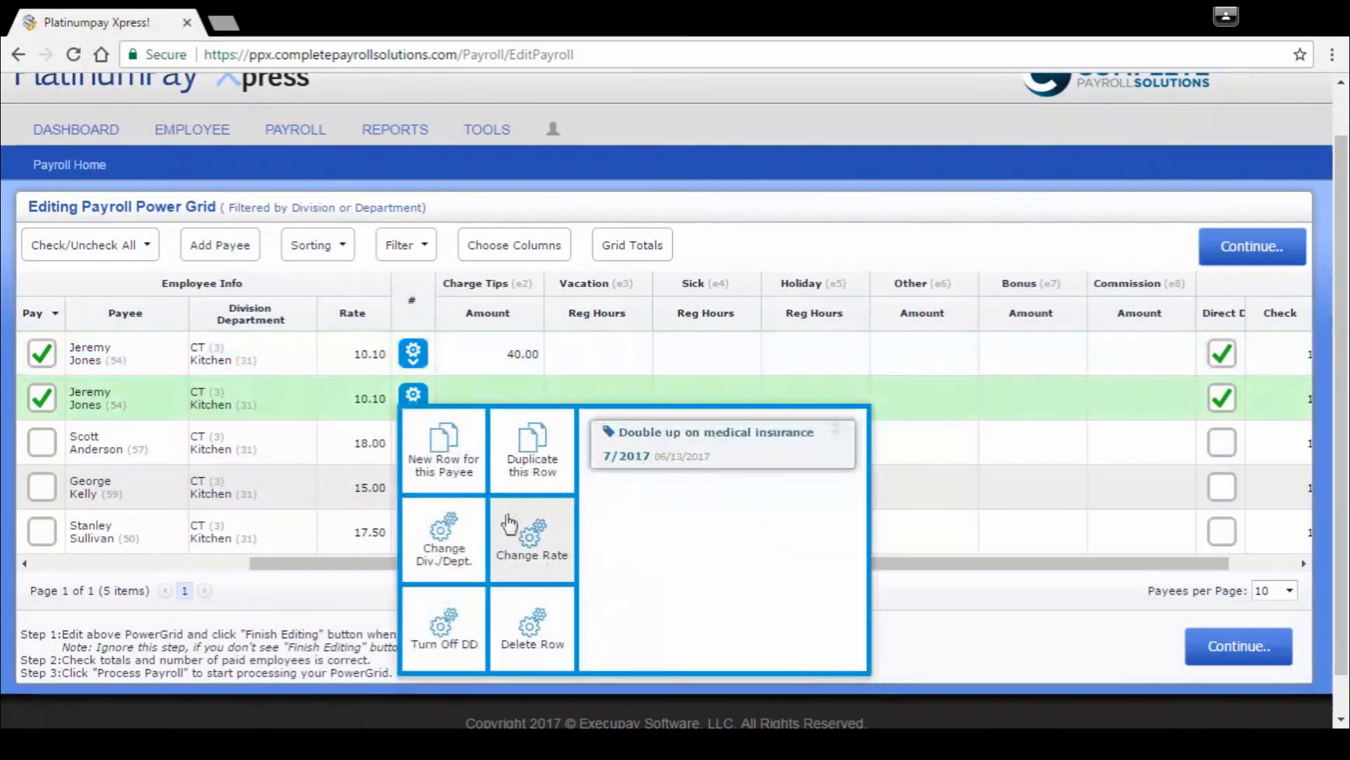
{"action": "left_click", "coordinate": [550, 551]}
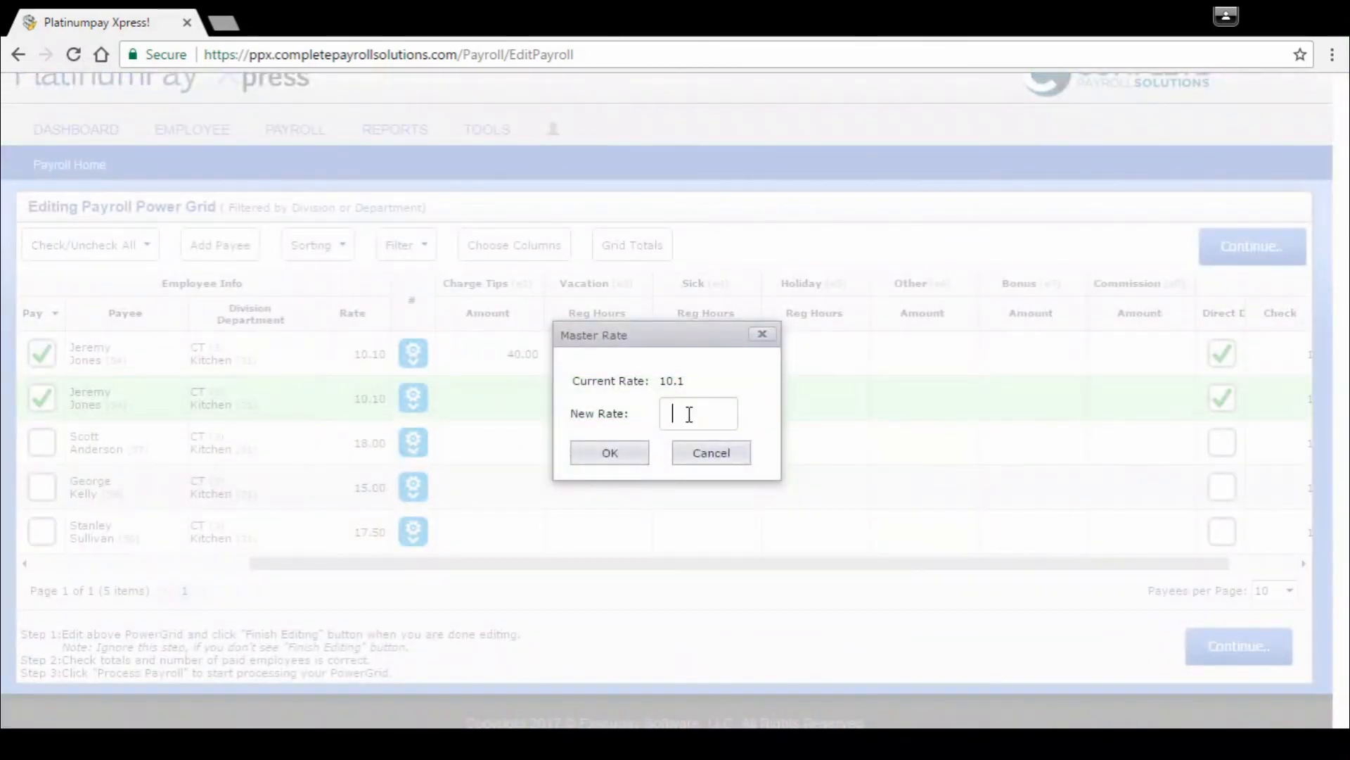
{"action": "type", "text": "12"}
{"action": "left_click", "coordinate": [611, 455]}
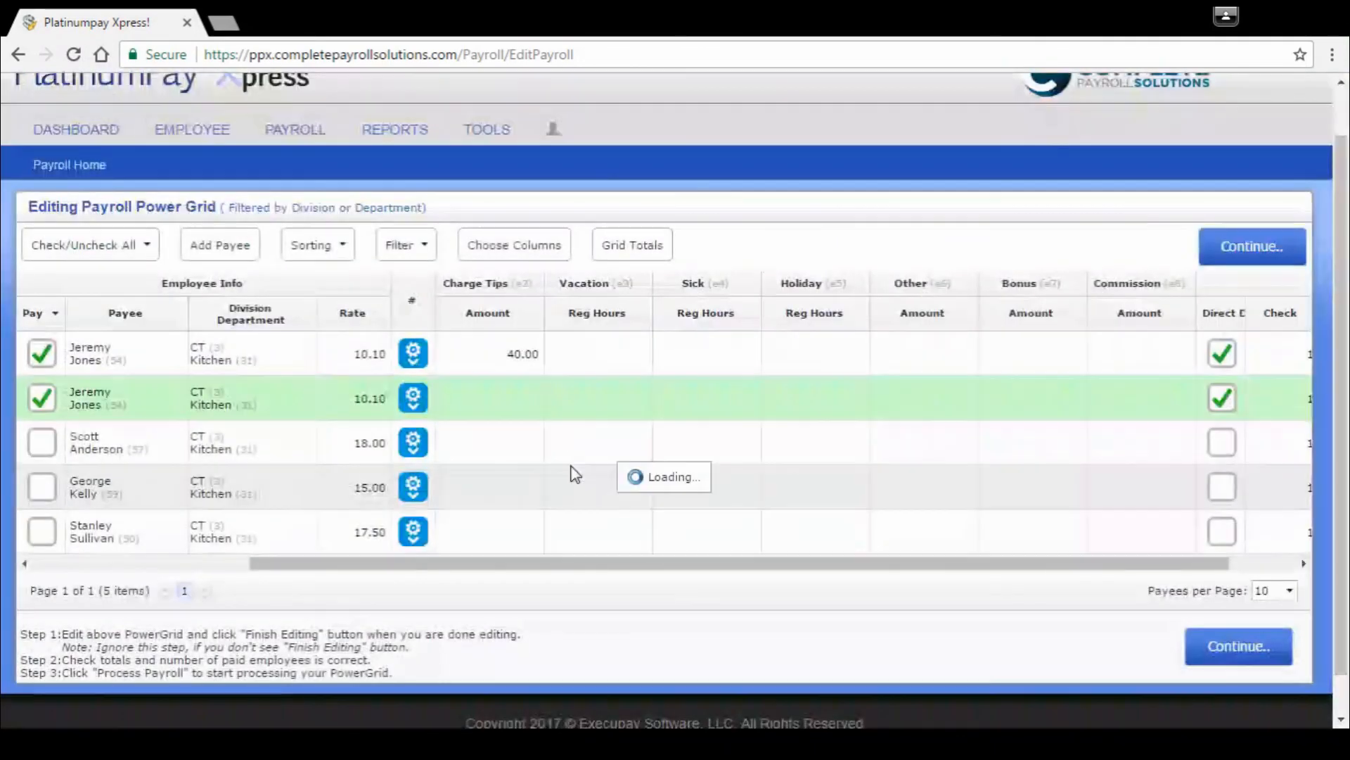
{"action": "left_click", "coordinate": [511, 401]}
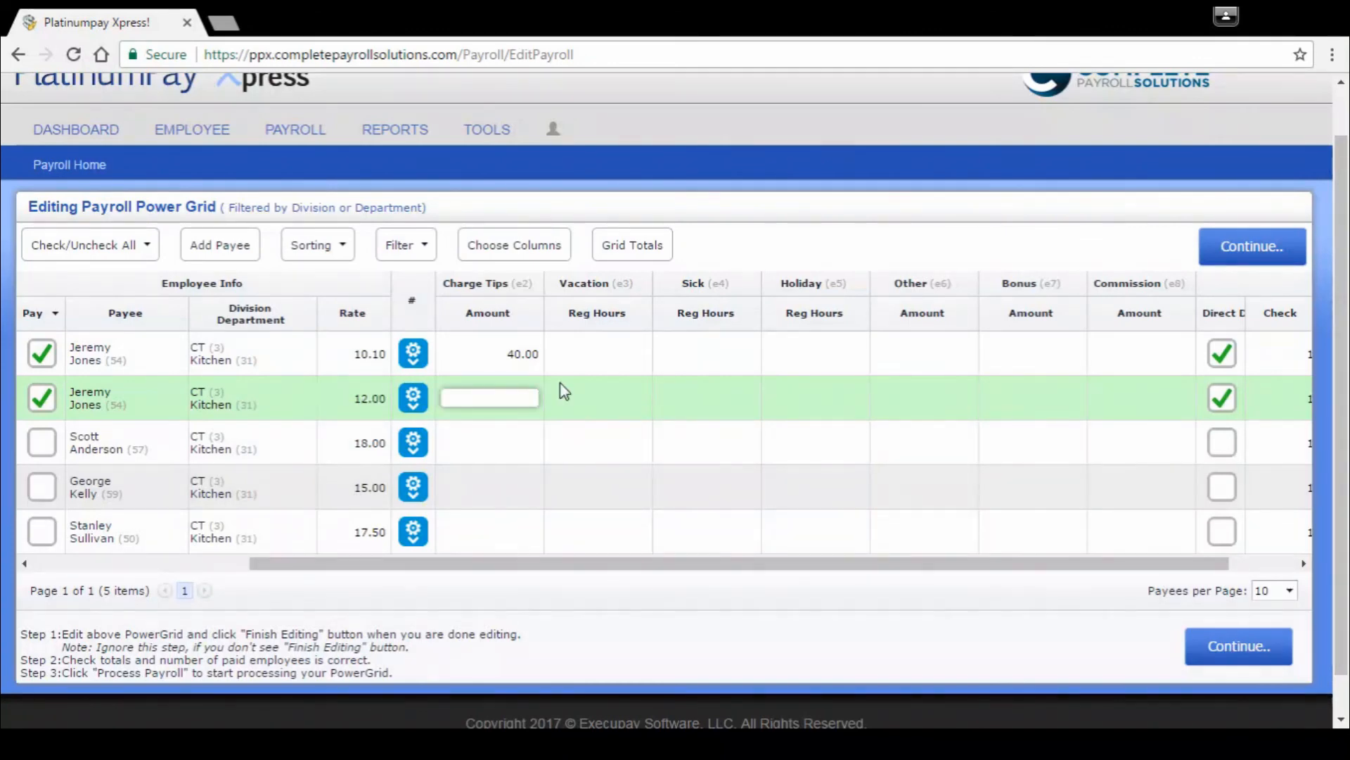
{"action": "type", "text": "20"}
Step: Set the Check number to 2 for the payee's second row, the one with the 12.00 rate
{"action": "left_click", "coordinate": [626, 563]}
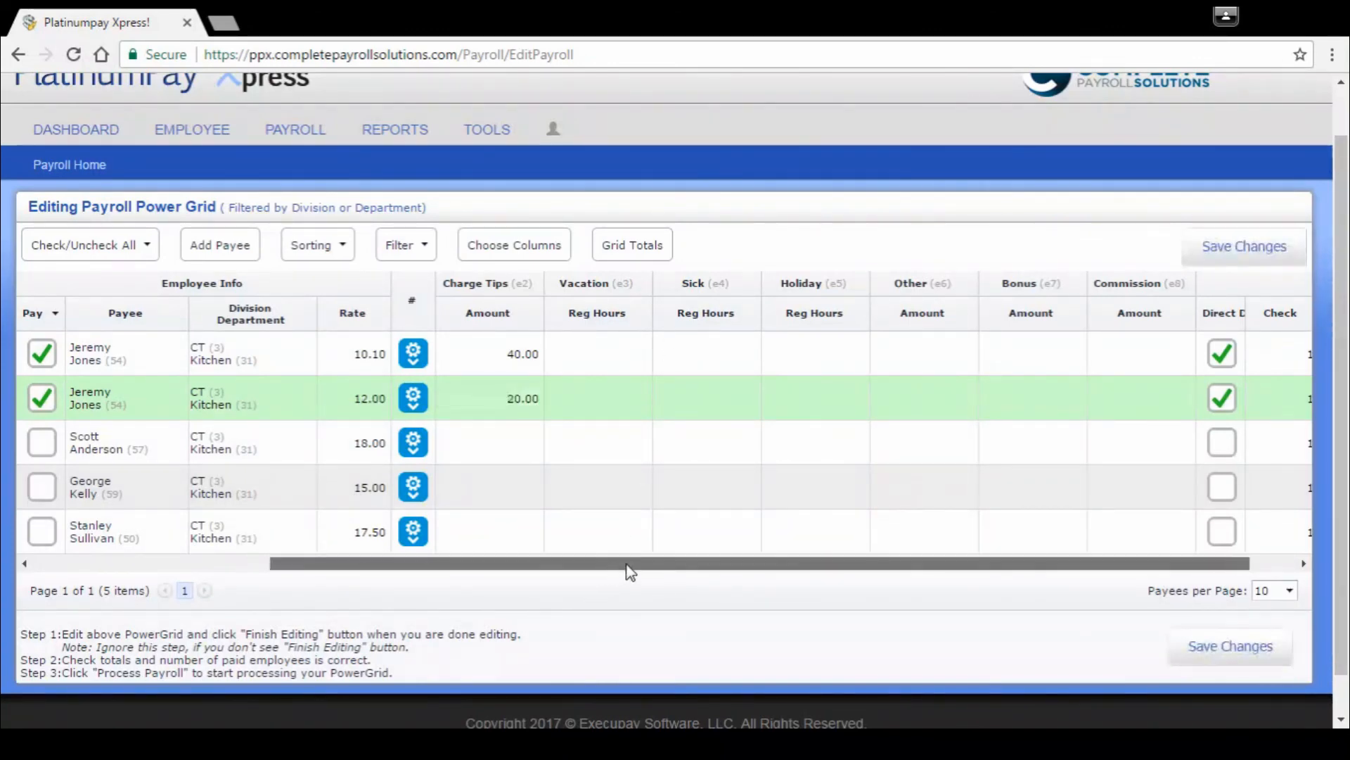
{"action": "left_click_drag", "start_coordinate": [631, 568], "coordinate": [677, 568]}
{"action": "left_click", "coordinate": [1192, 396]}
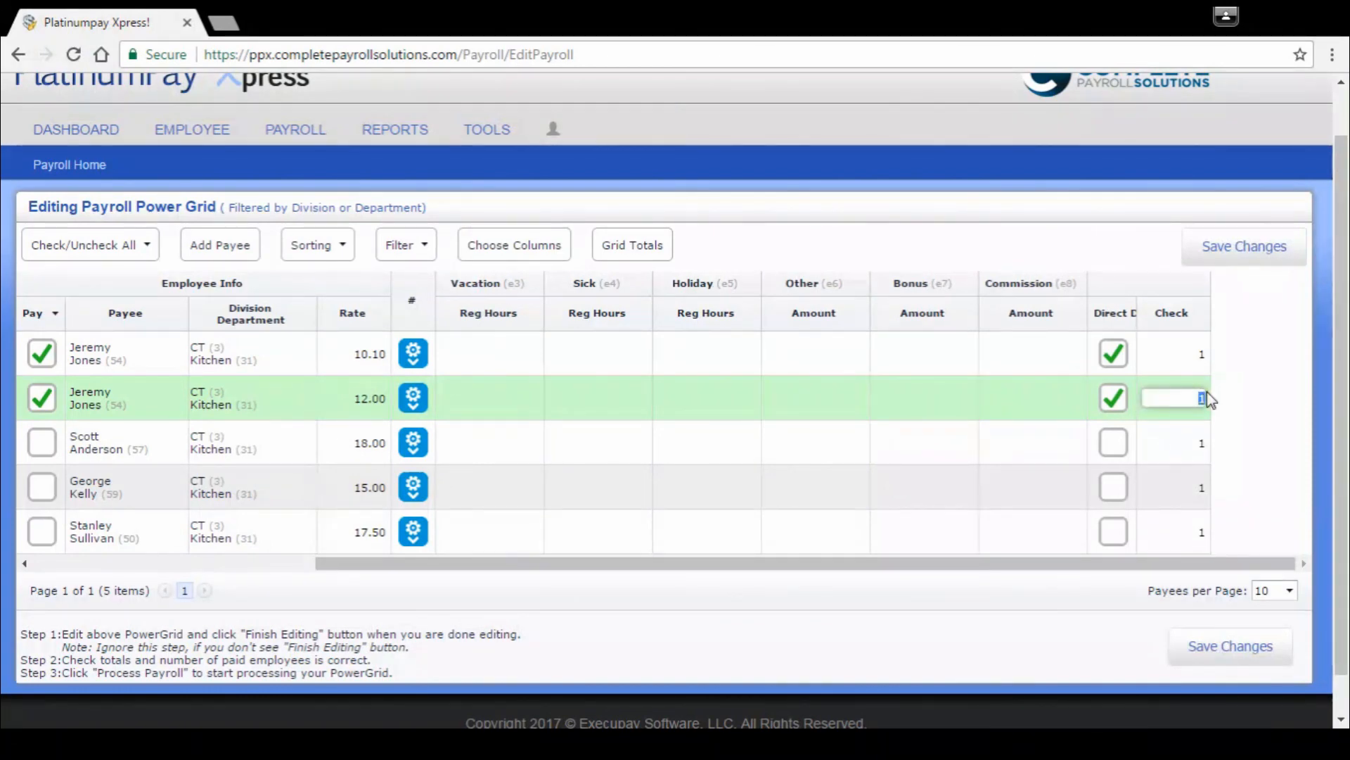
{"action": "type", "text": "2"}
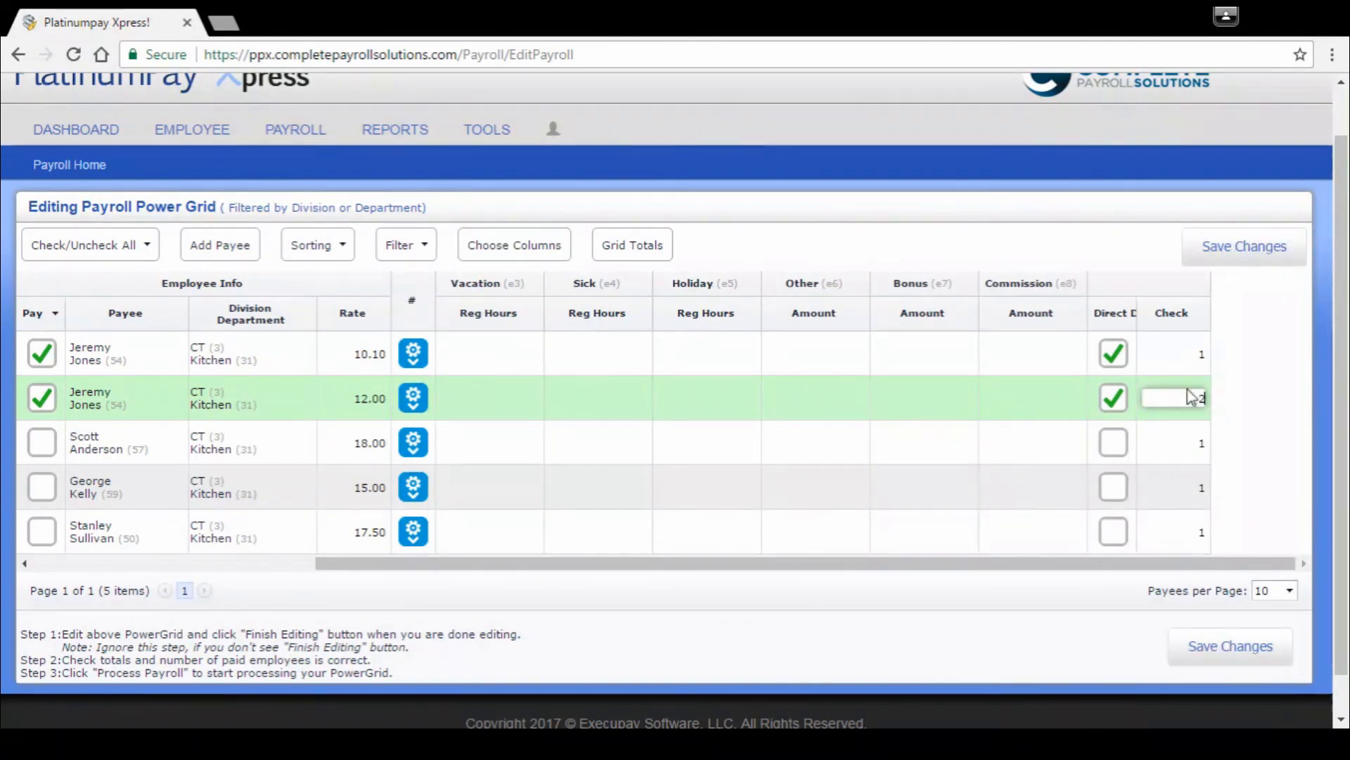
{"action": "left_click_drag", "start_coordinate": [601, 563], "coordinate": [320, 566]}
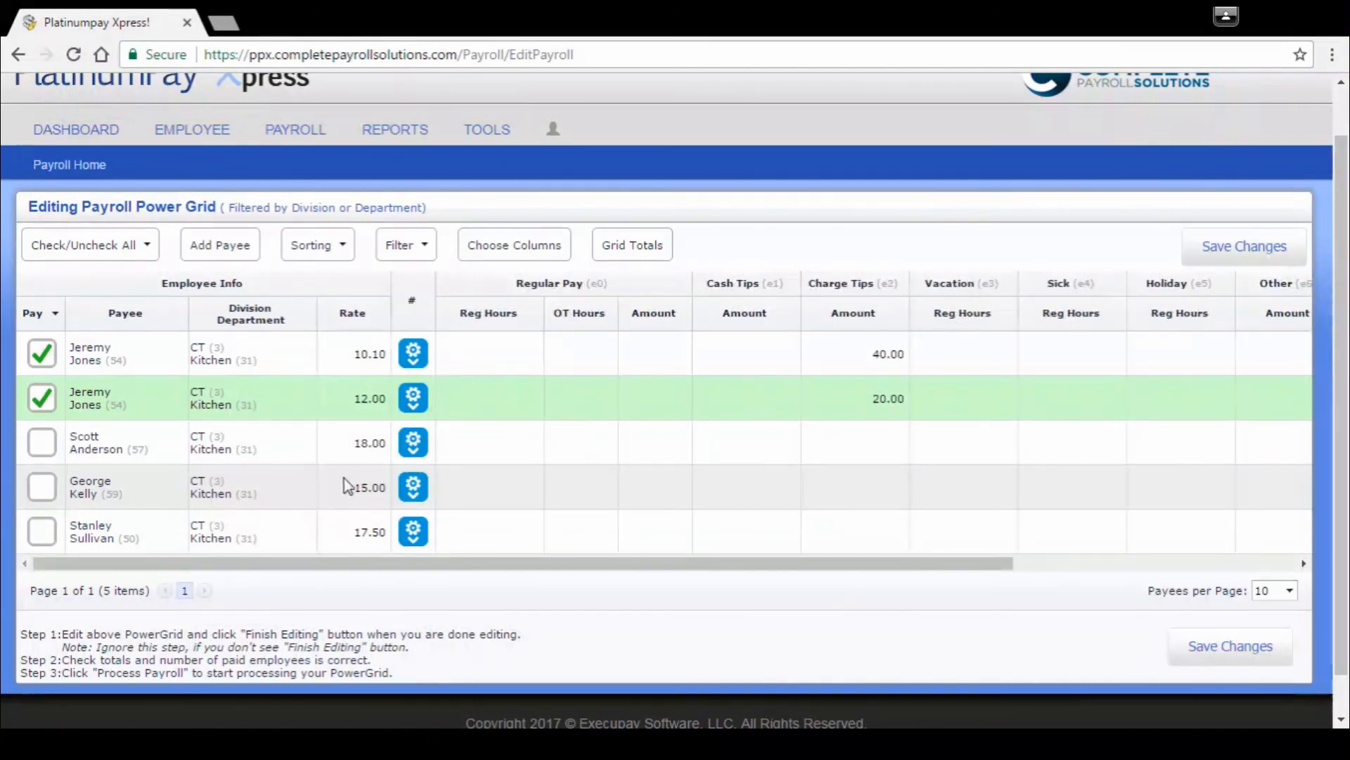
Step: Save the grid changes and review the filtered and overall grid totals
{"action": "left_click", "coordinate": [1218, 253]}
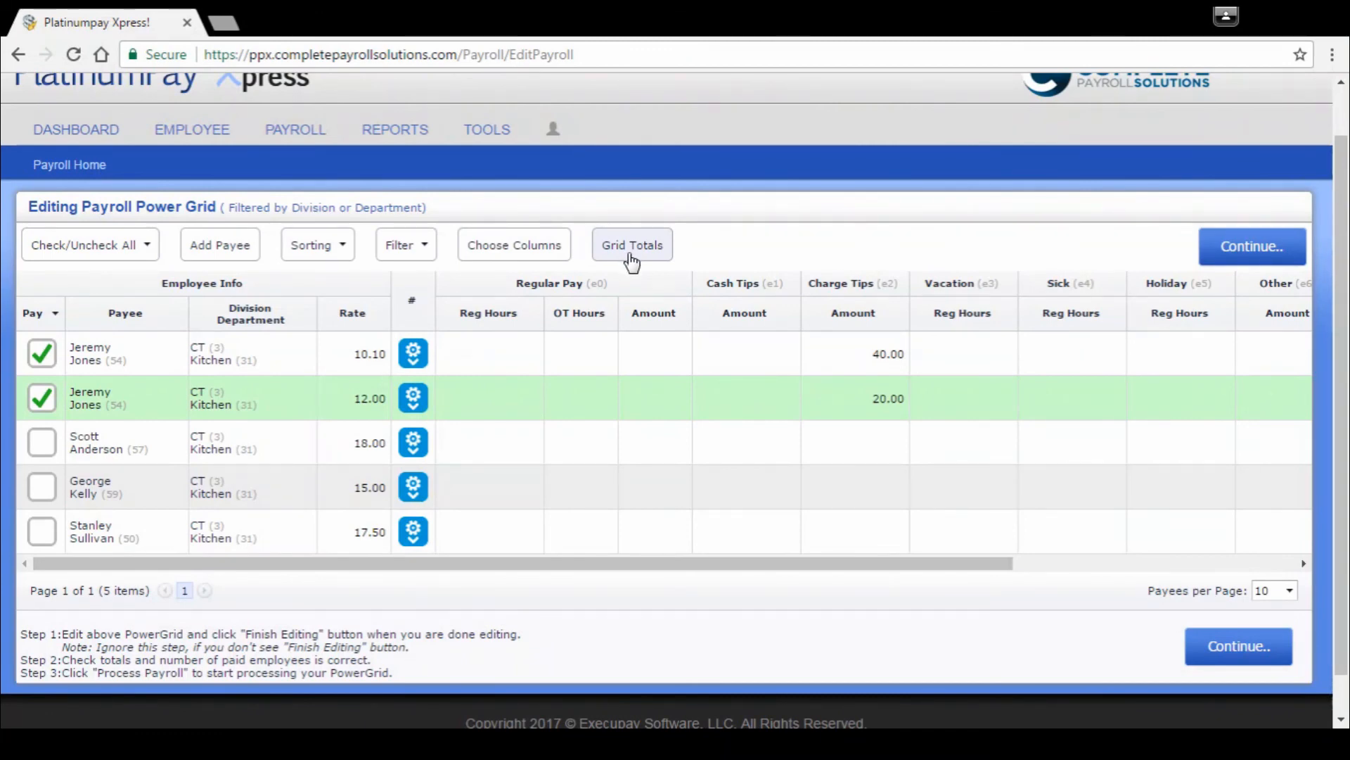
{"action": "left_click", "coordinate": [633, 246]}
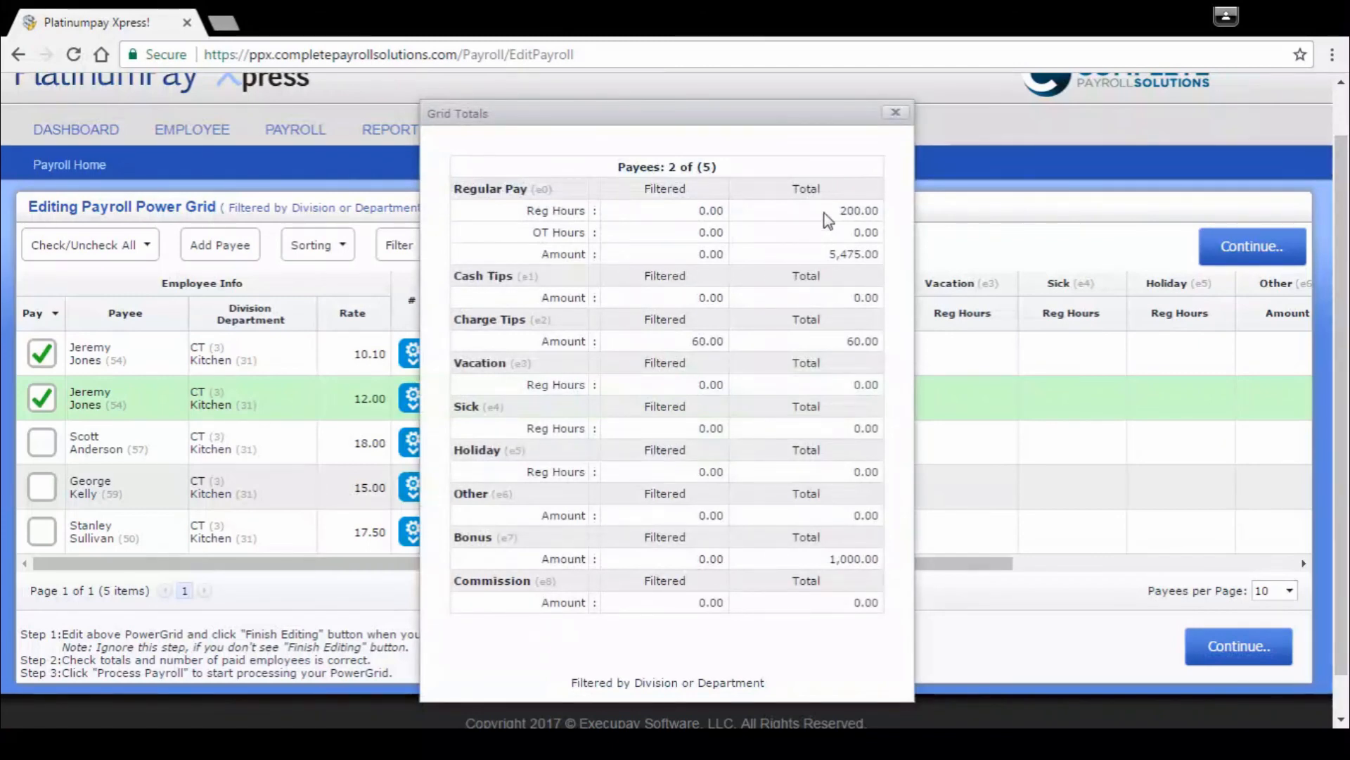
{"action": "left_click", "coordinate": [893, 117]}
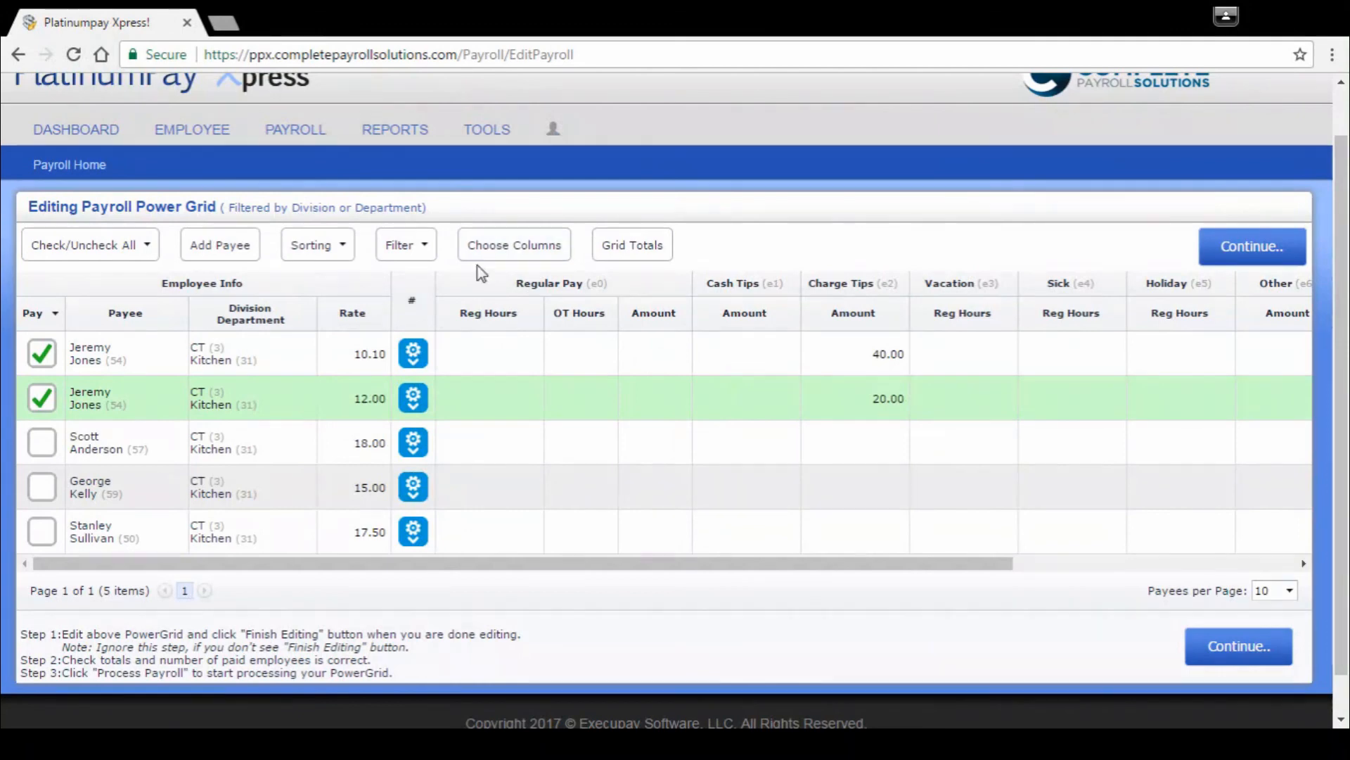
Step: Clear the Charge Tips amounts from both rows of the paid Kitchen employee
{"action": "left_click", "coordinate": [858, 357]}
{"action": "left_click_drag", "start_coordinate": [886, 355], "coordinate": [920, 355]}
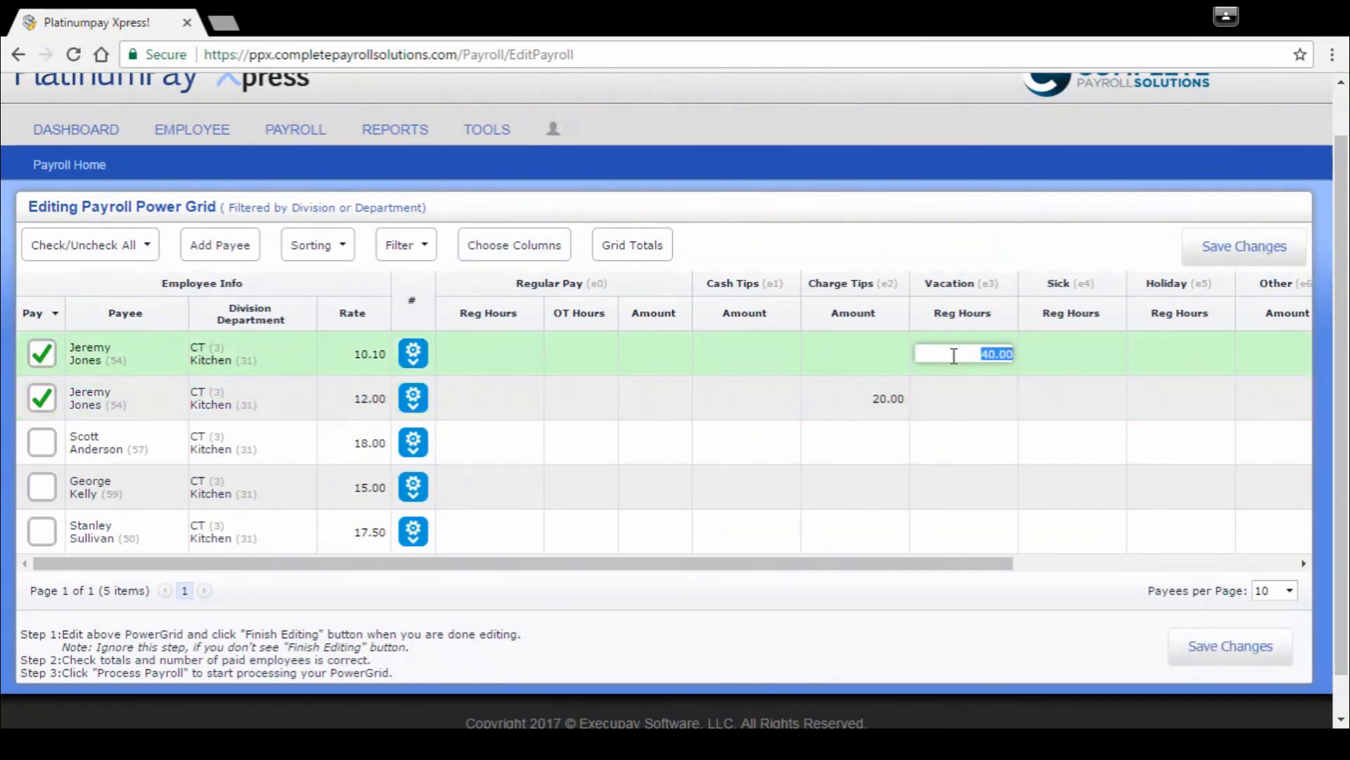
{"action": "left_click", "coordinate": [847, 353]}
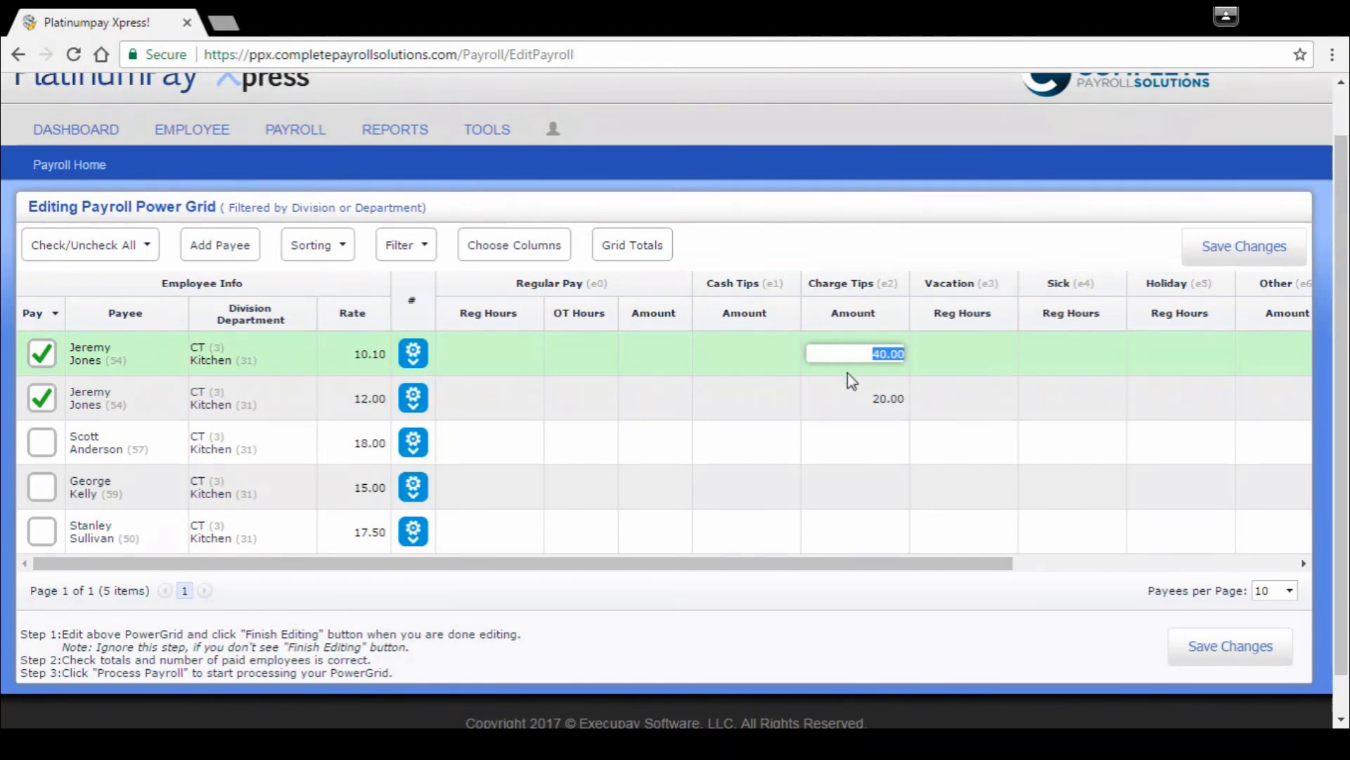
{"action": "key", "text": "BackSpace"}
{"action": "left_click", "coordinate": [892, 396]}
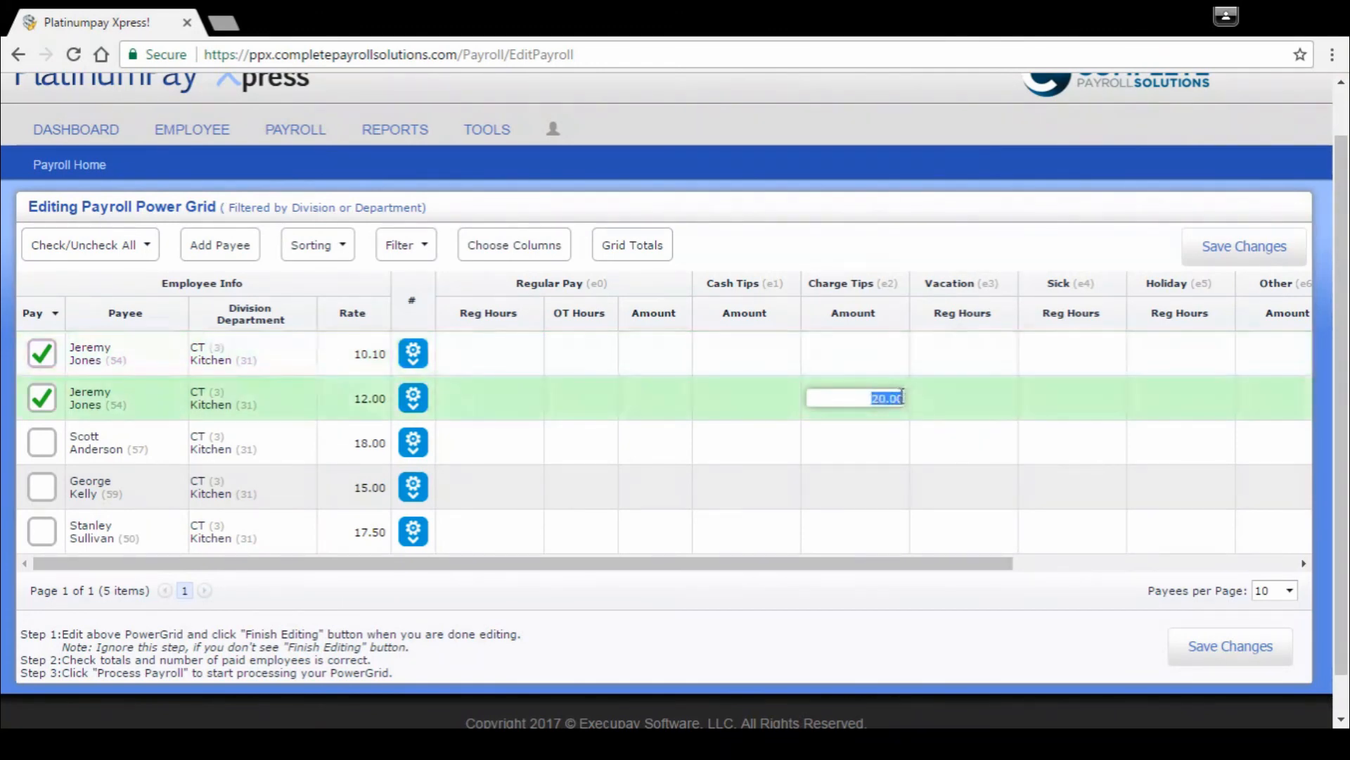
{"action": "key", "text": "BackSpace"}
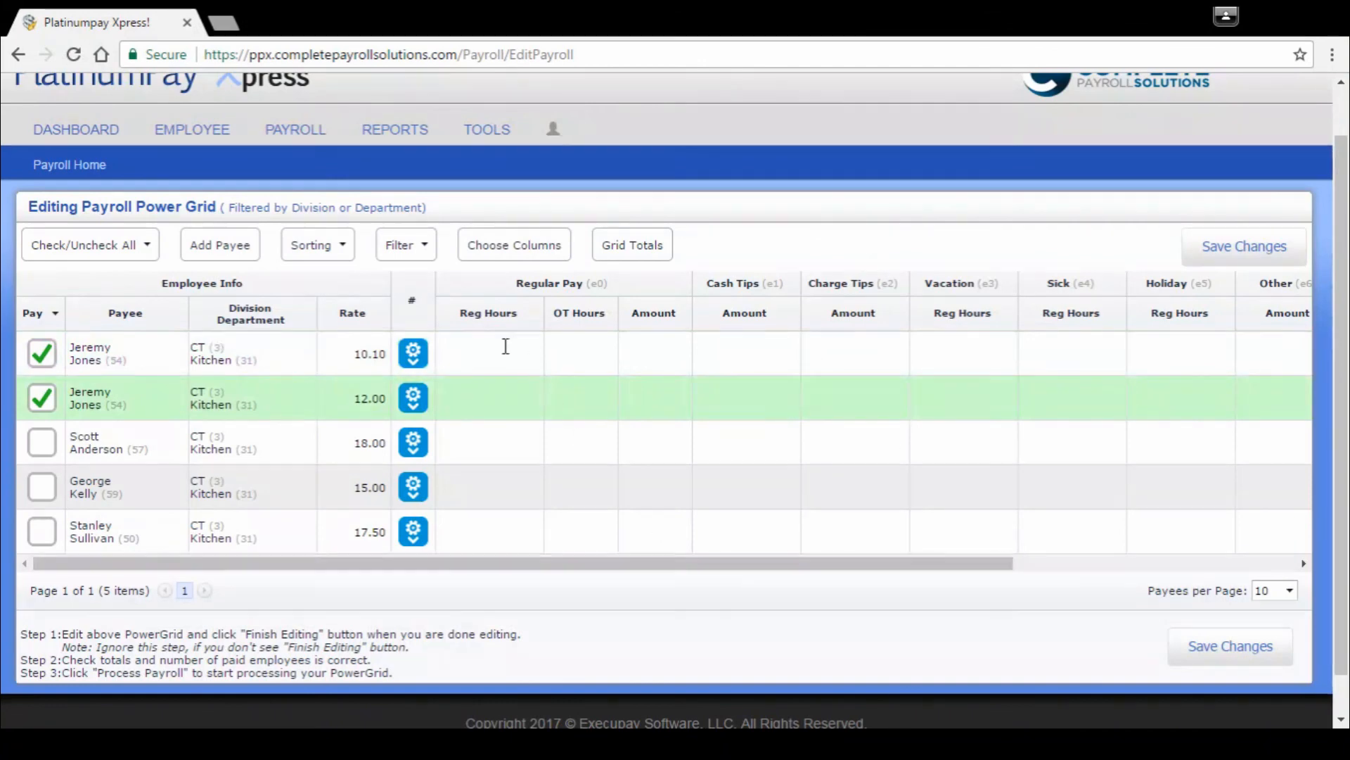
Step: Enter Regular Pay Reg Hours of 40 in the payee's 10.10 rate row and 20 in the 12.00 rate row
{"action": "left_click", "coordinate": [521, 353]}
{"action": "type", "text": "40"}
{"action": "key", "text": "Return"}
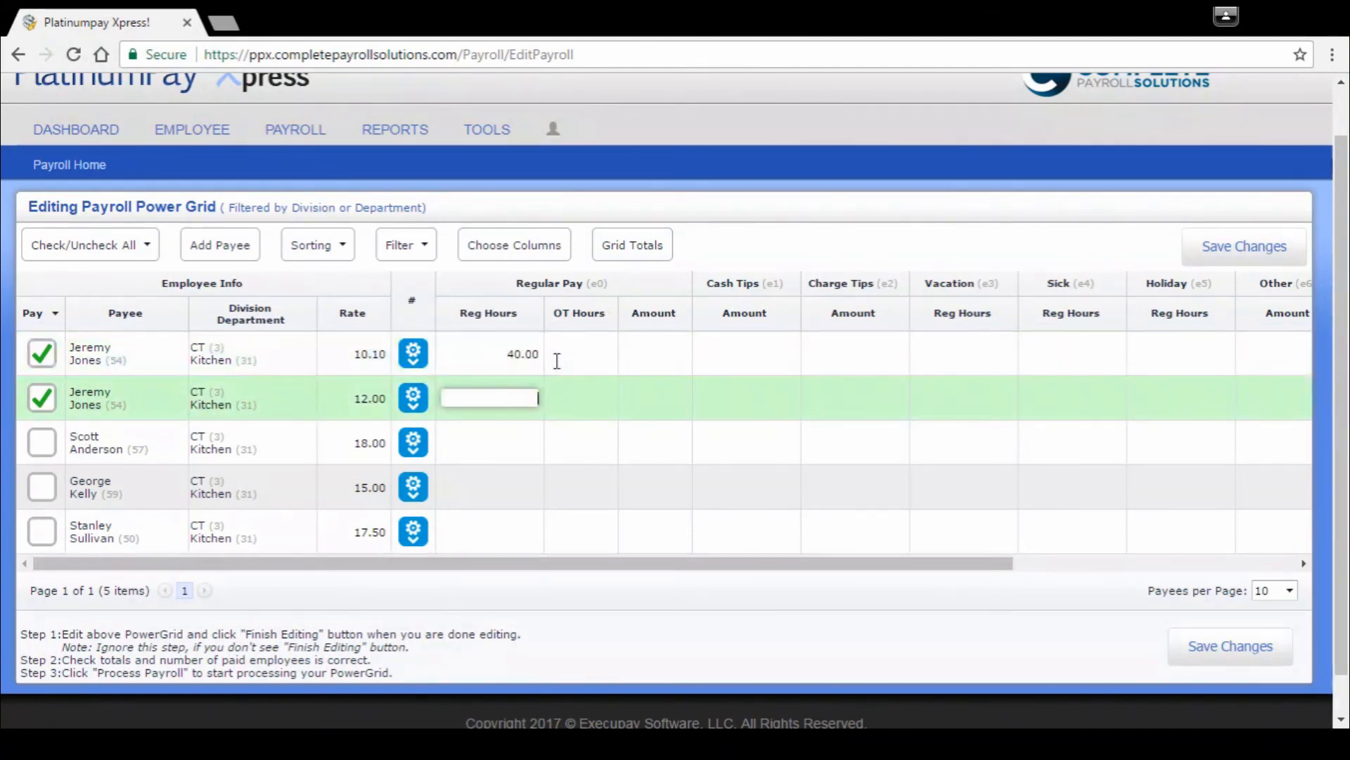
{"action": "type", "text": "20"}
{"action": "left_click", "coordinate": [640, 390]}
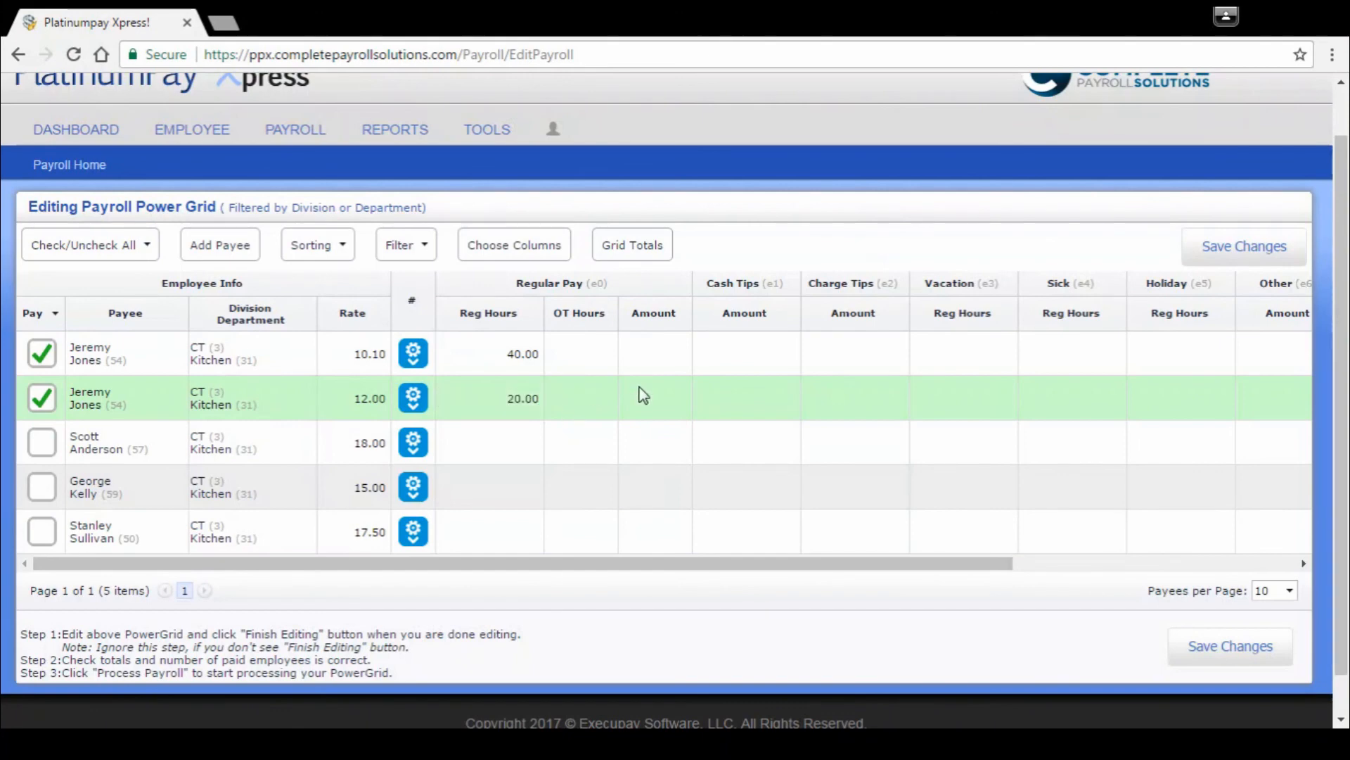
Step: Save the regular hours entries and check the grid totals again
{"action": "left_click", "coordinate": [1238, 249]}
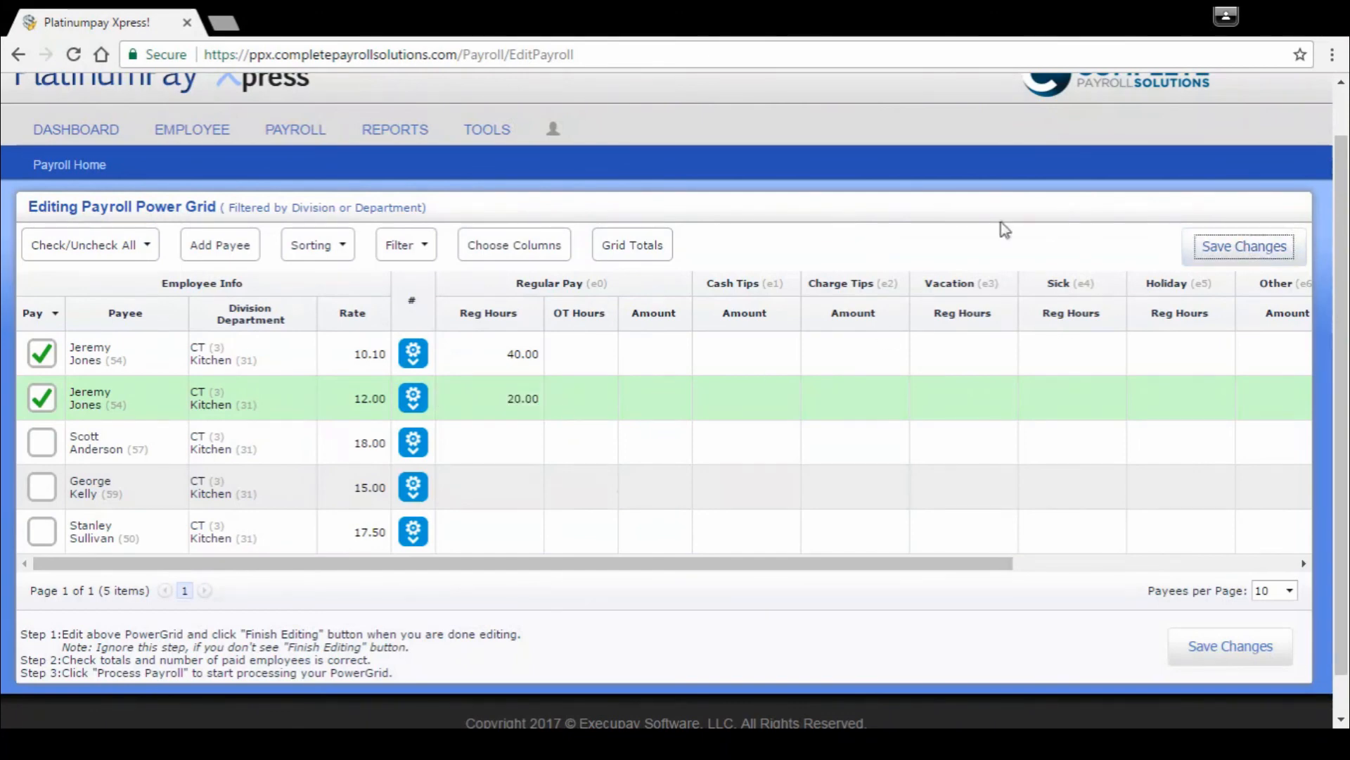
{"action": "left_click", "coordinate": [634, 248]}
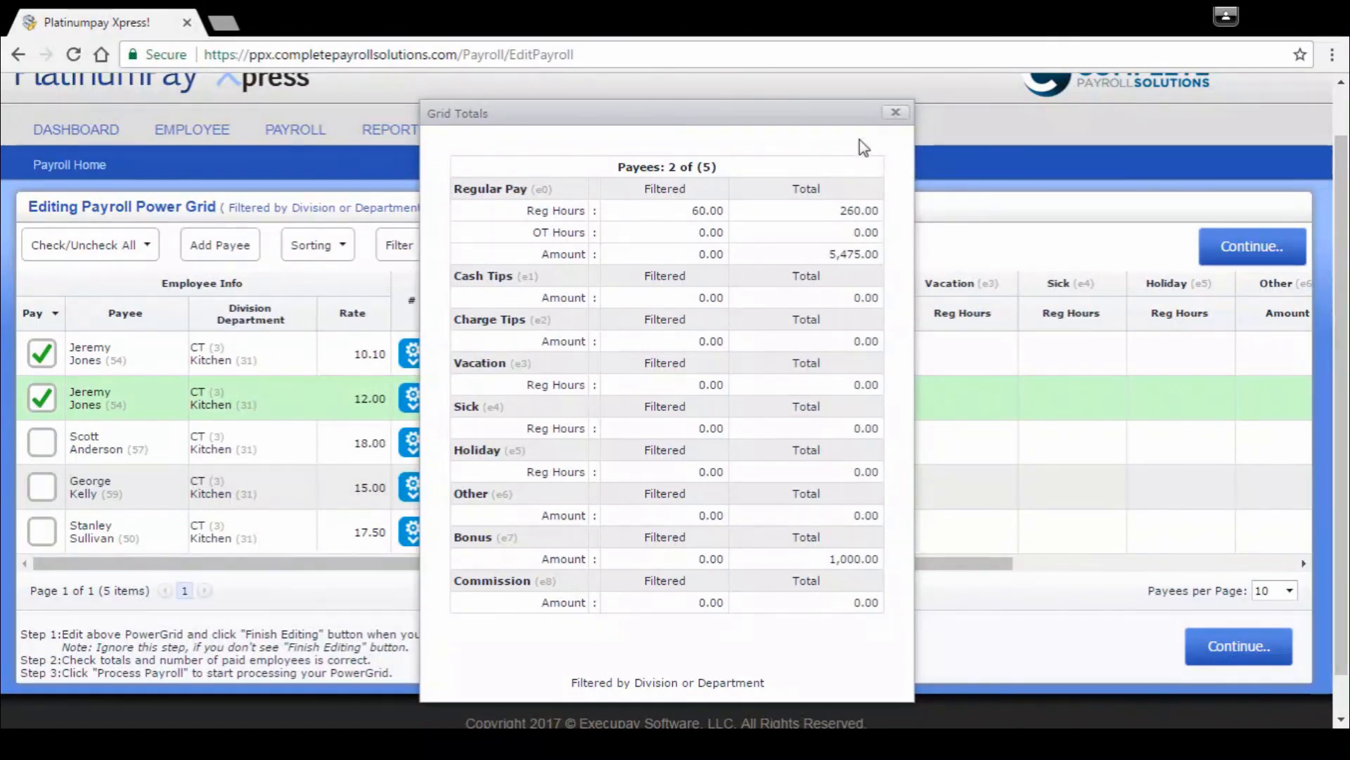
{"action": "left_click", "coordinate": [896, 113]}
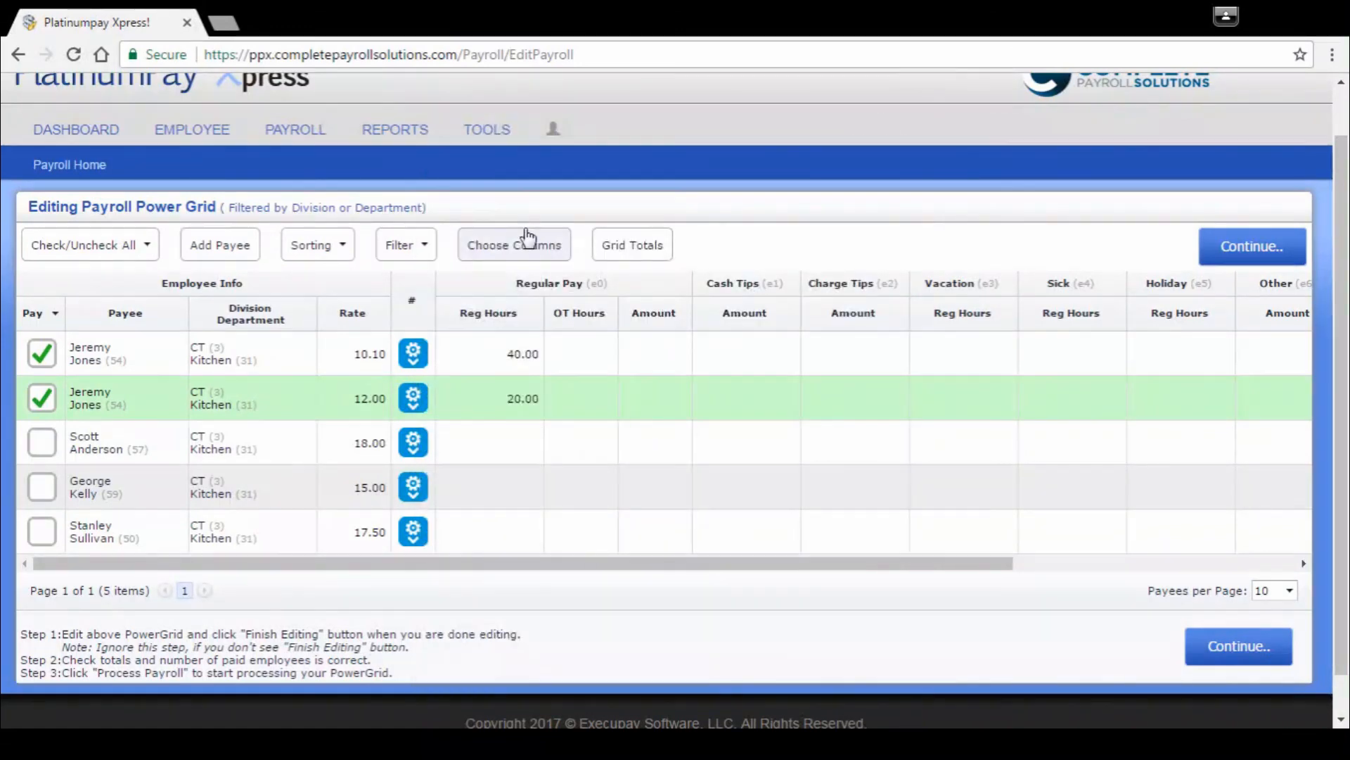
Step: Clear the grid's division and department filter, and prepare the payroll through to its totals review
{"action": "left_click", "coordinate": [427, 248]}
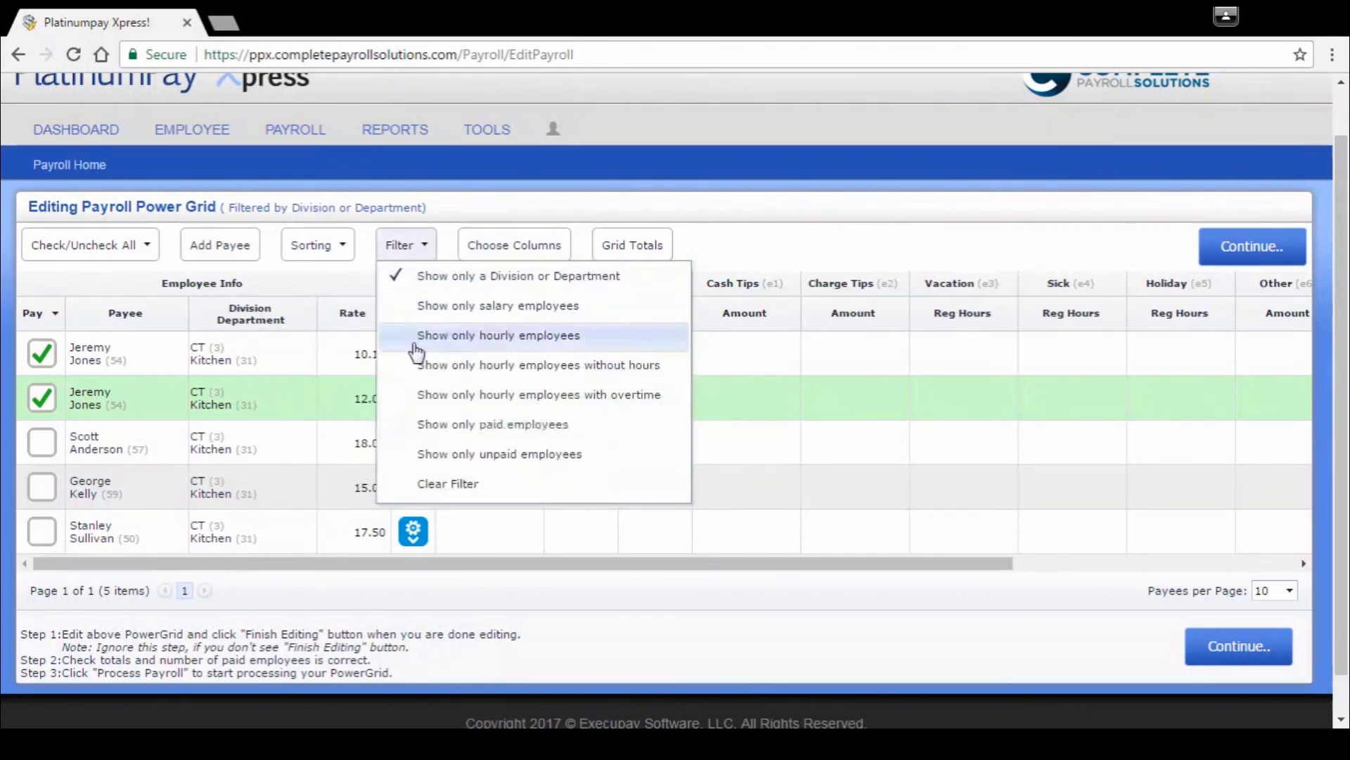
{"action": "left_click", "coordinate": [475, 488]}
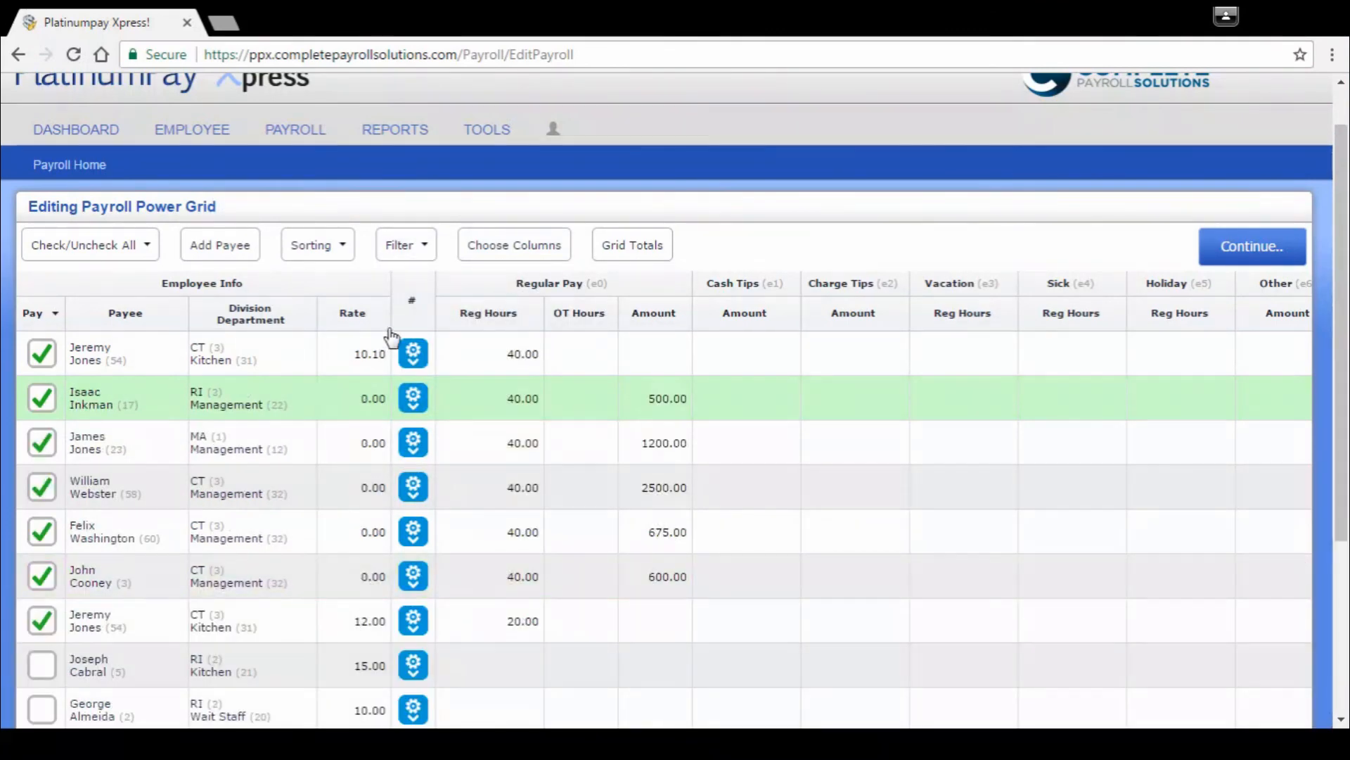
{"action": "left_click", "coordinate": [1248, 252]}
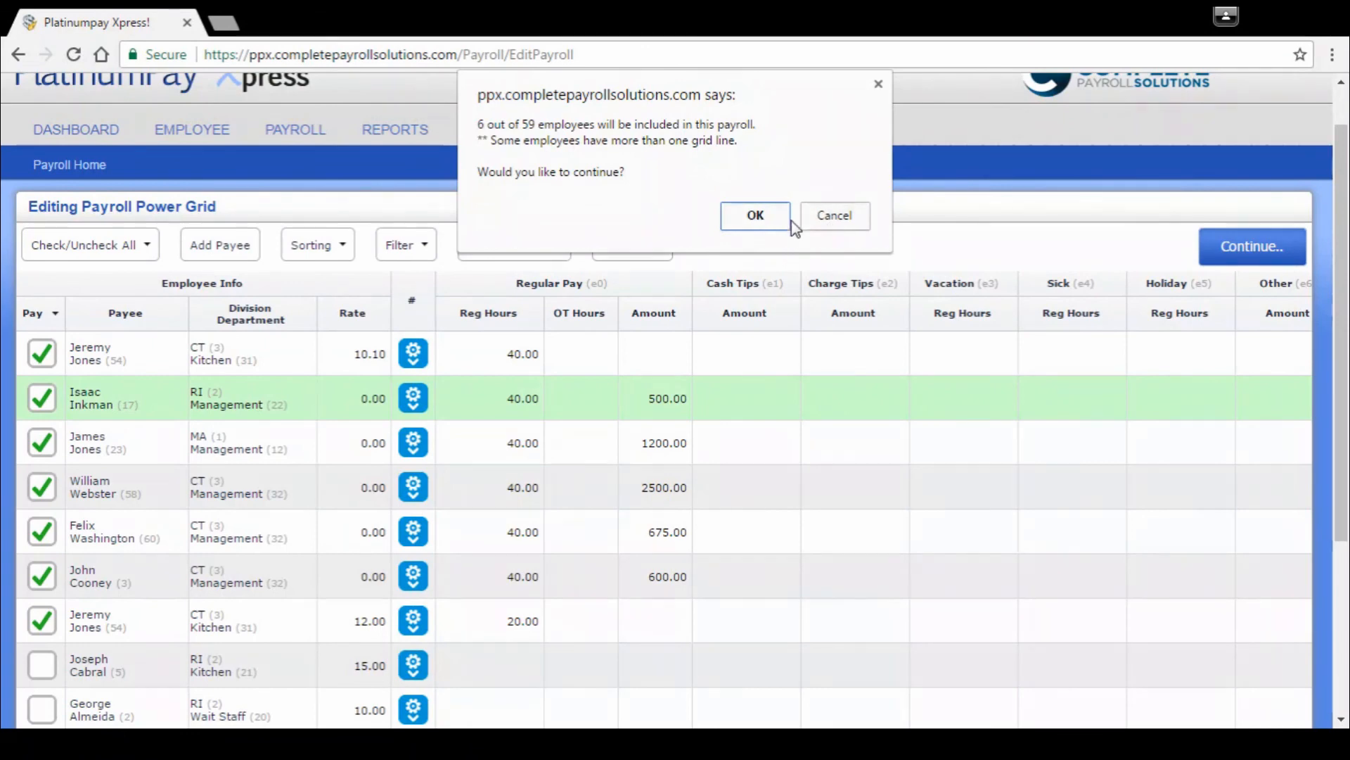
{"action": "left_click", "coordinate": [762, 217]}
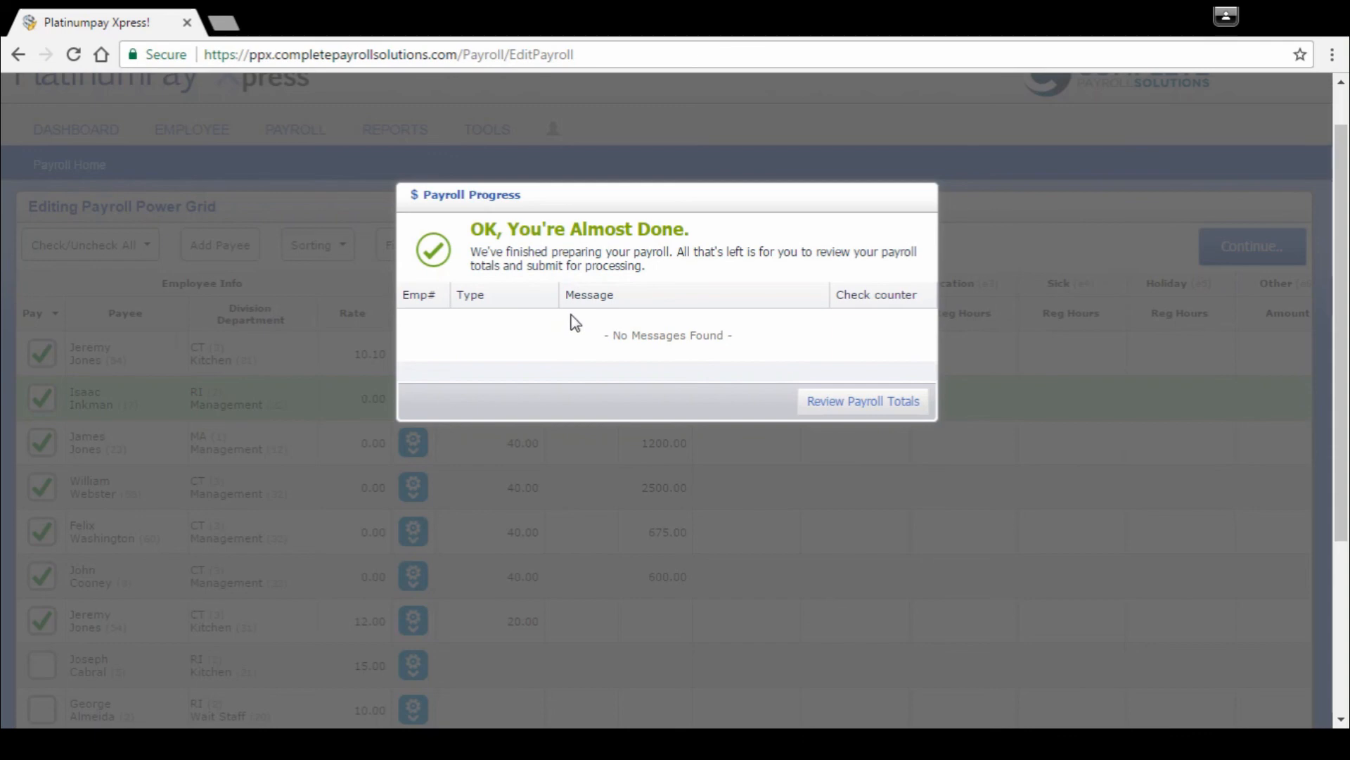
{"action": "left_click", "coordinate": [827, 402]}
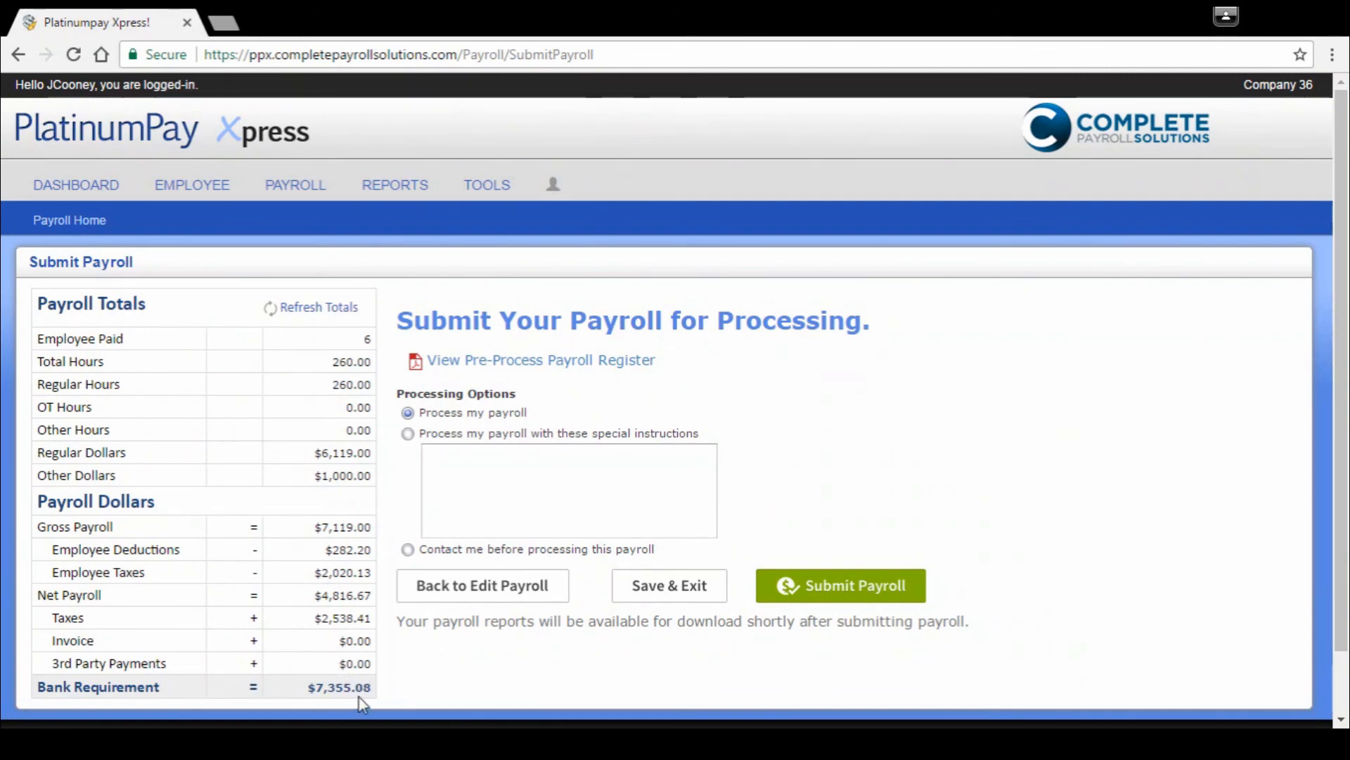
Step: View the Pre-Process Payroll Register through to the end of the report and close it
{"action": "left_click", "coordinate": [508, 364]}
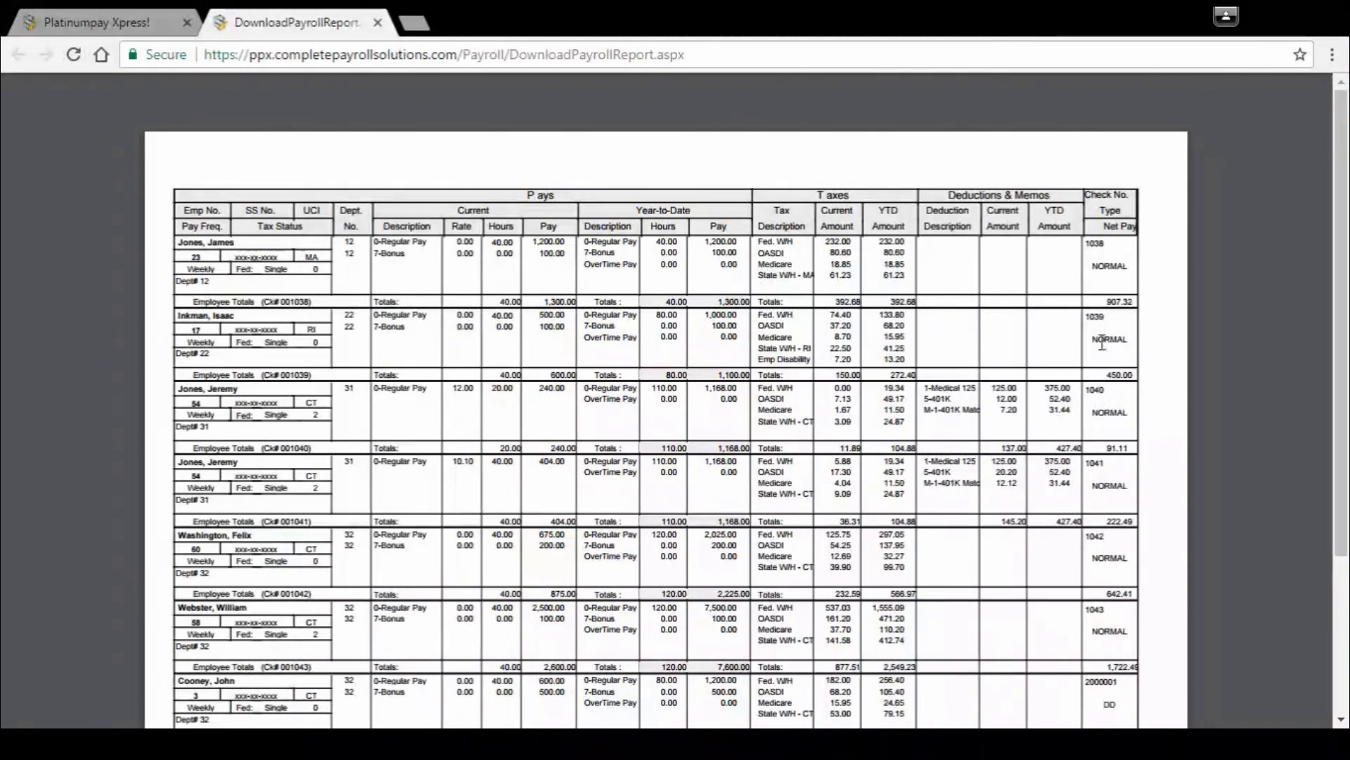
{"action": "scroll", "coordinate": [1113, 351], "scroll_direction": "down", "scroll_amount": 2}
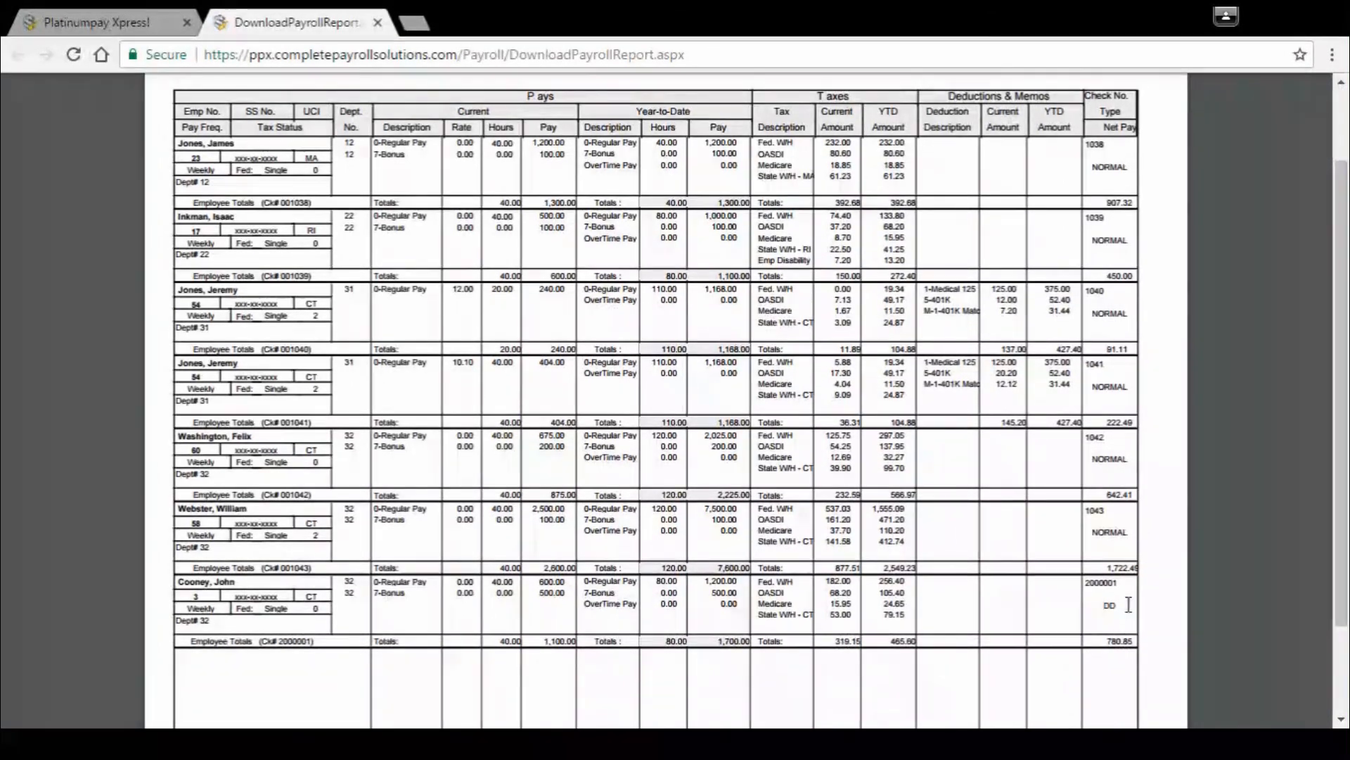
{"action": "scroll", "coordinate": [1118, 601], "scroll_direction": "down", "scroll_amount": 3}
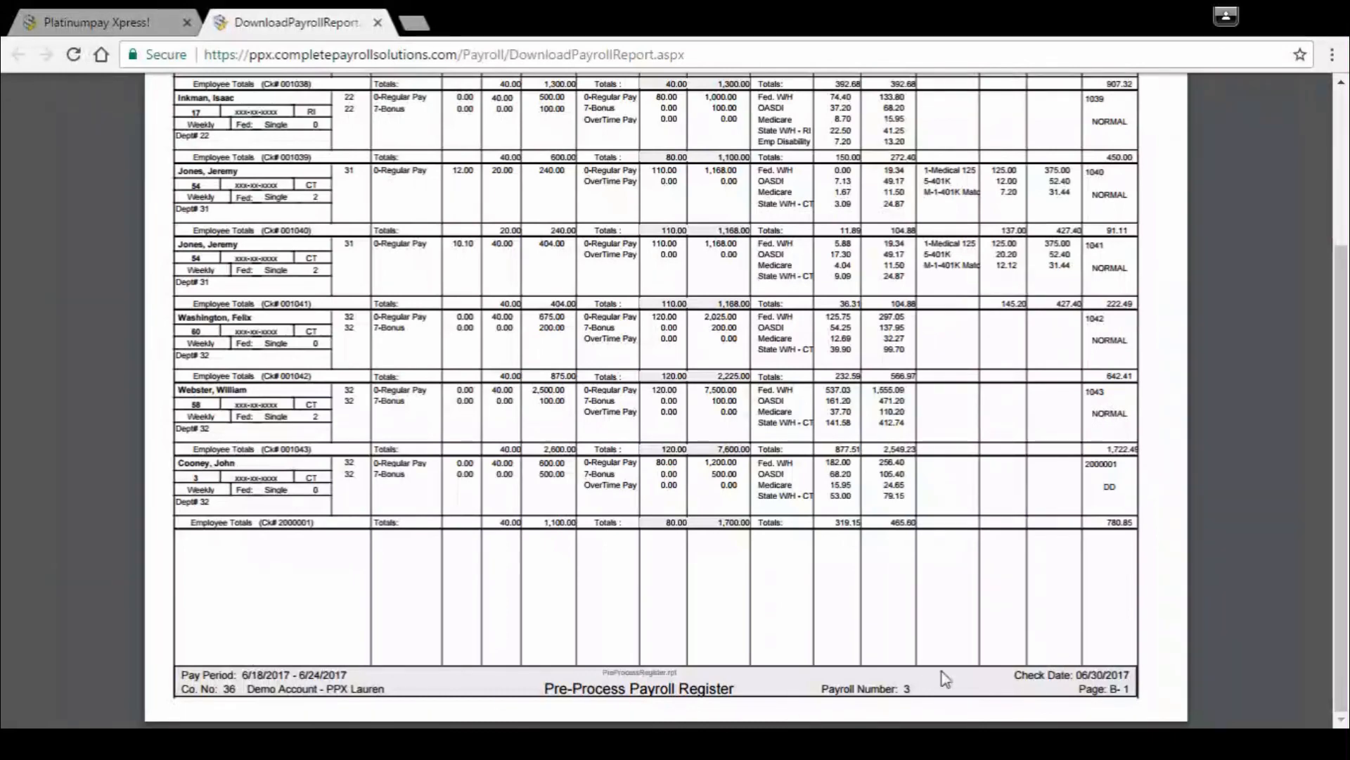
{"action": "left_click", "coordinate": [379, 23]}
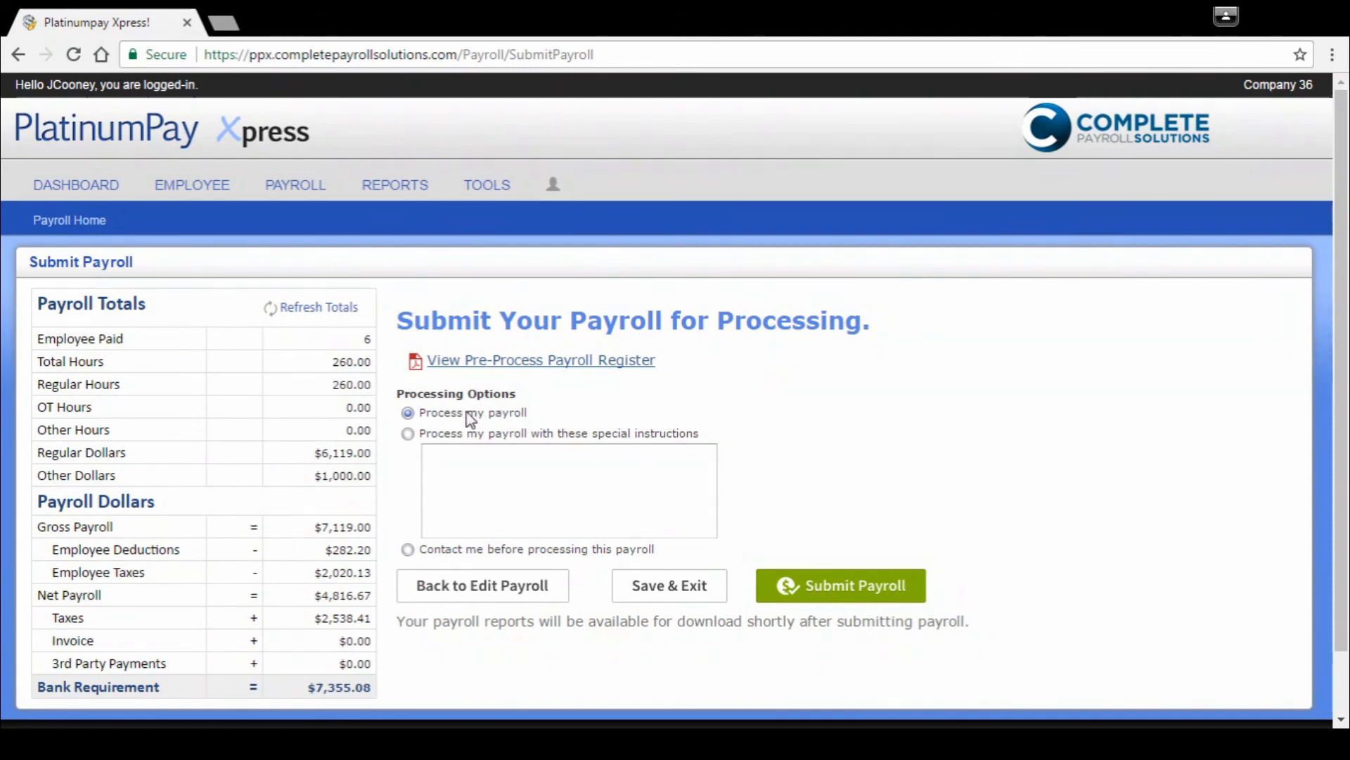
{"action": "left_click", "coordinate": [497, 435]}
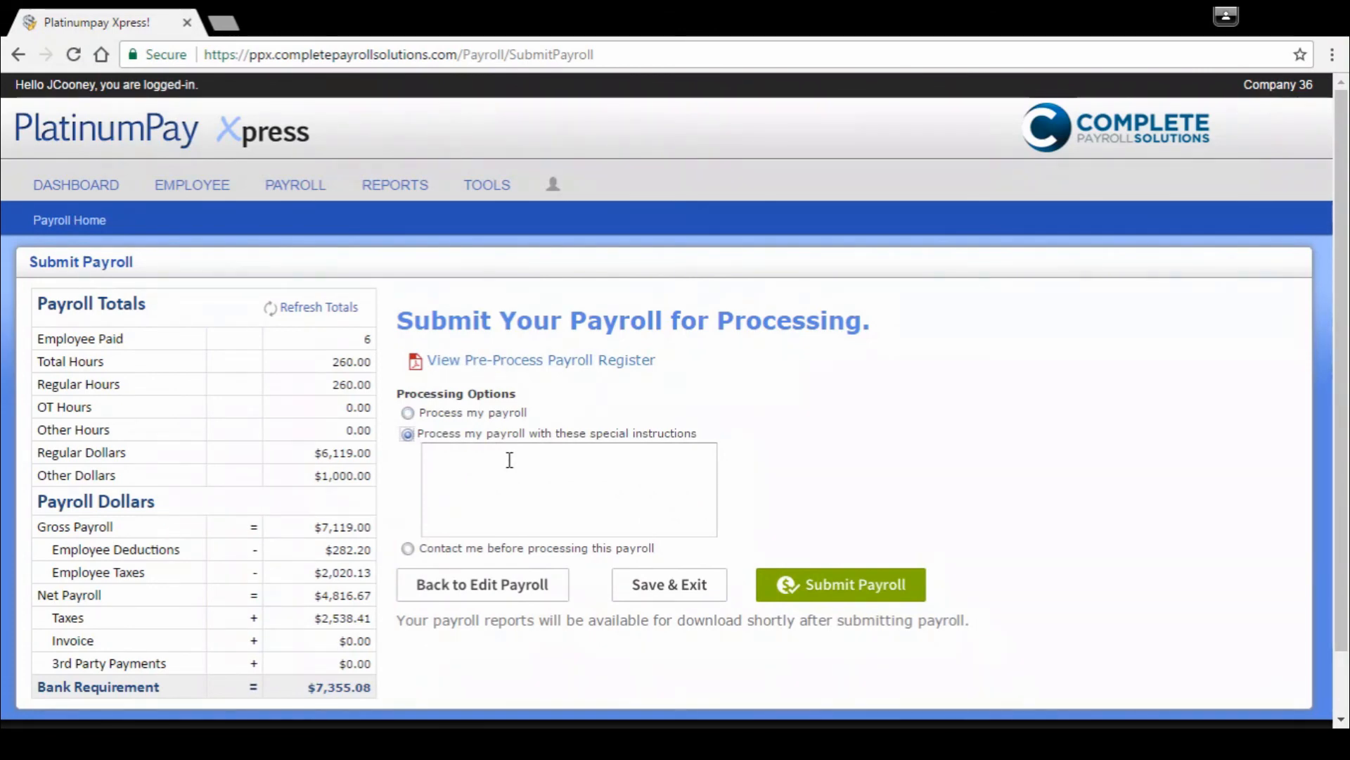
{"action": "left_click", "coordinate": [453, 549]}
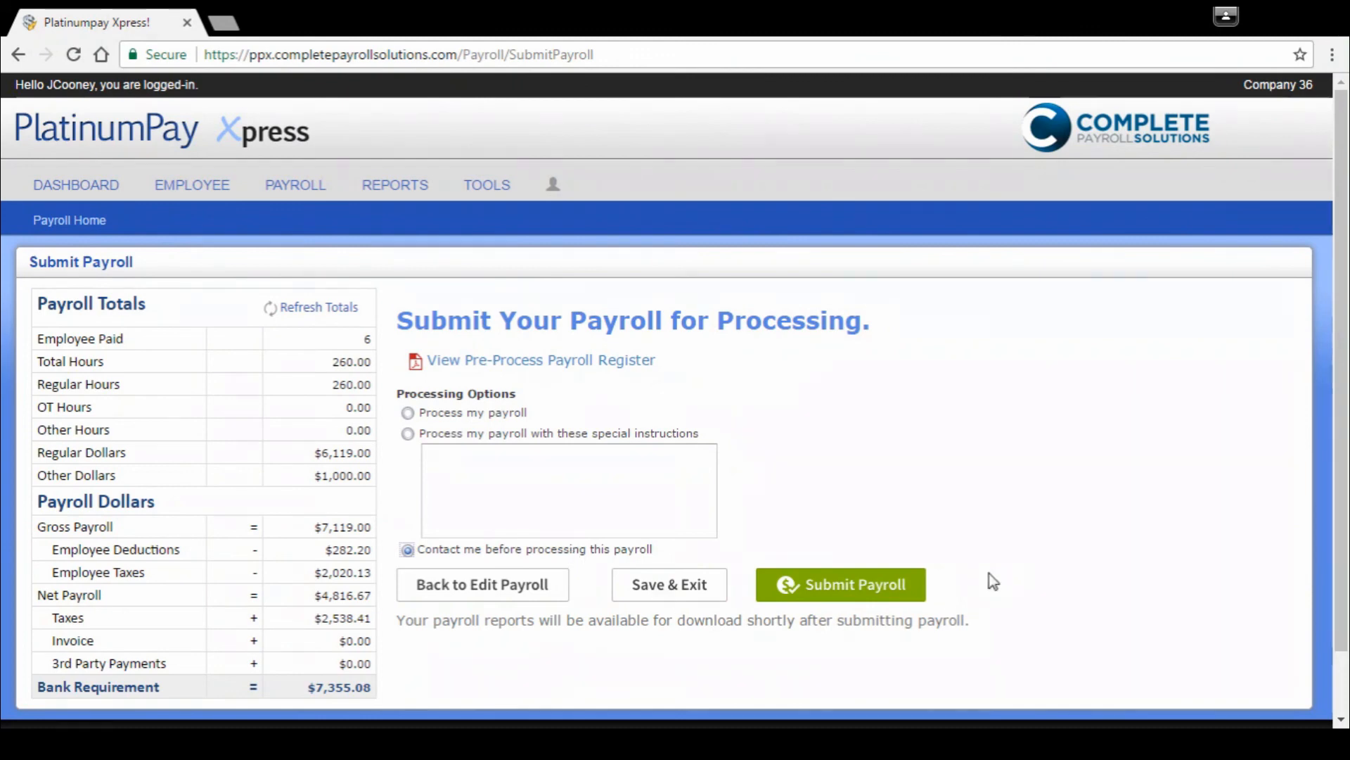
{"action": "left_click", "coordinate": [501, 415]}
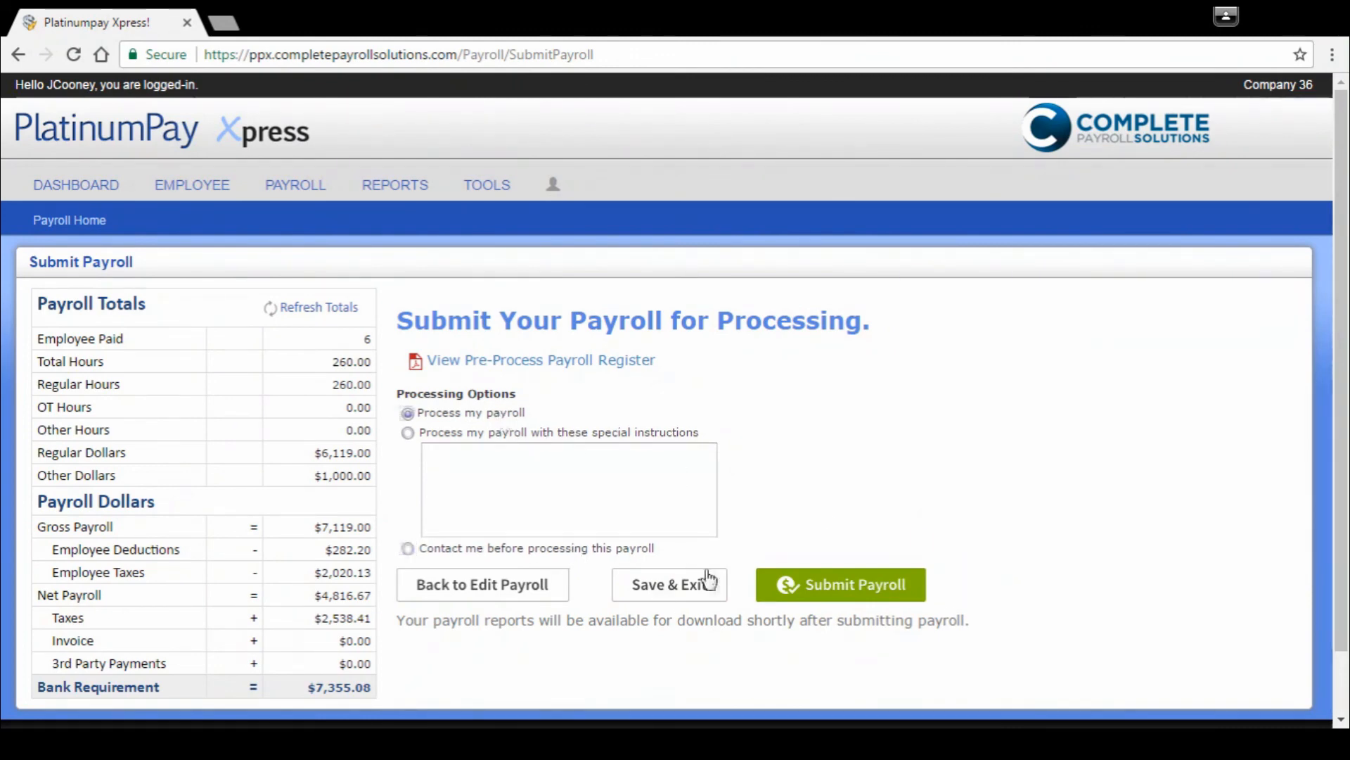
Step: Submit the payroll with the Process my payroll option, confirm the submission and dismiss the success message
{"action": "left_click", "coordinate": [847, 594]}
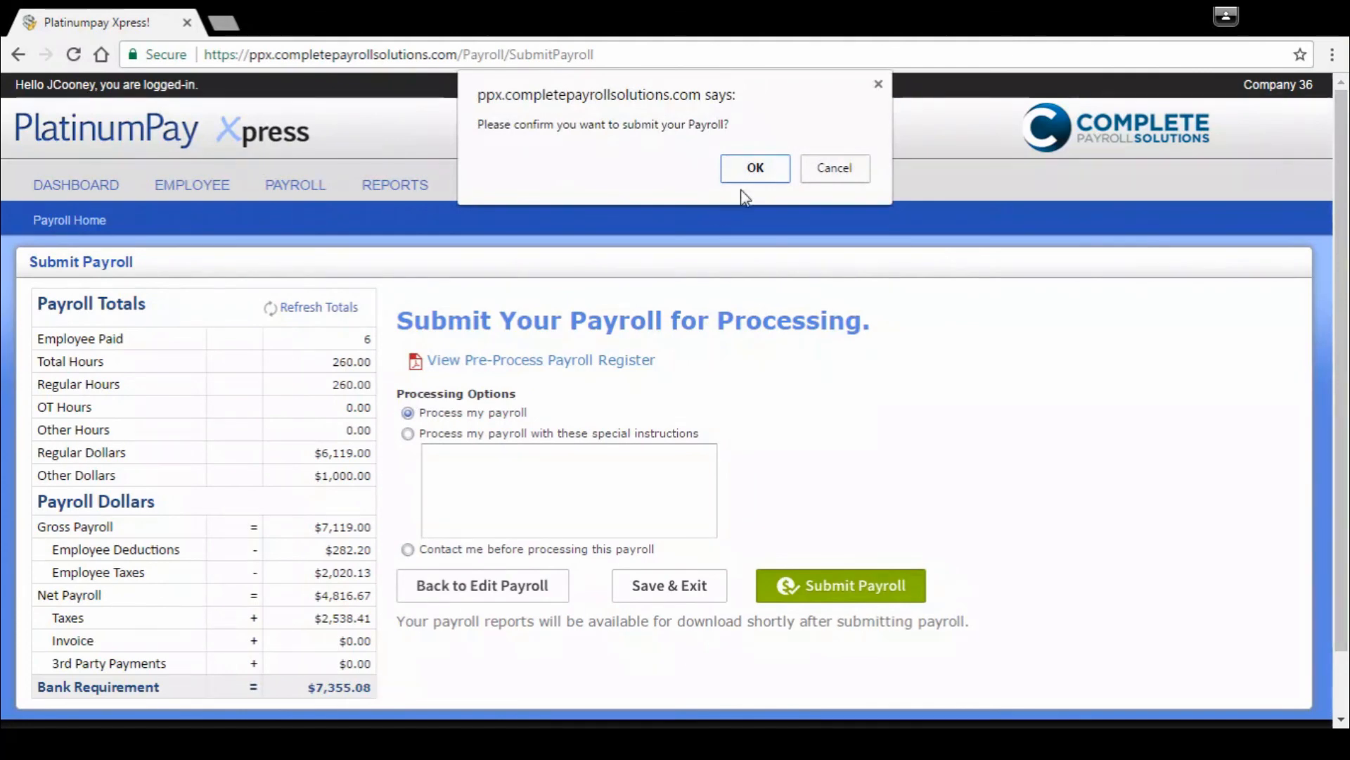
{"action": "left_click", "coordinate": [758, 169]}
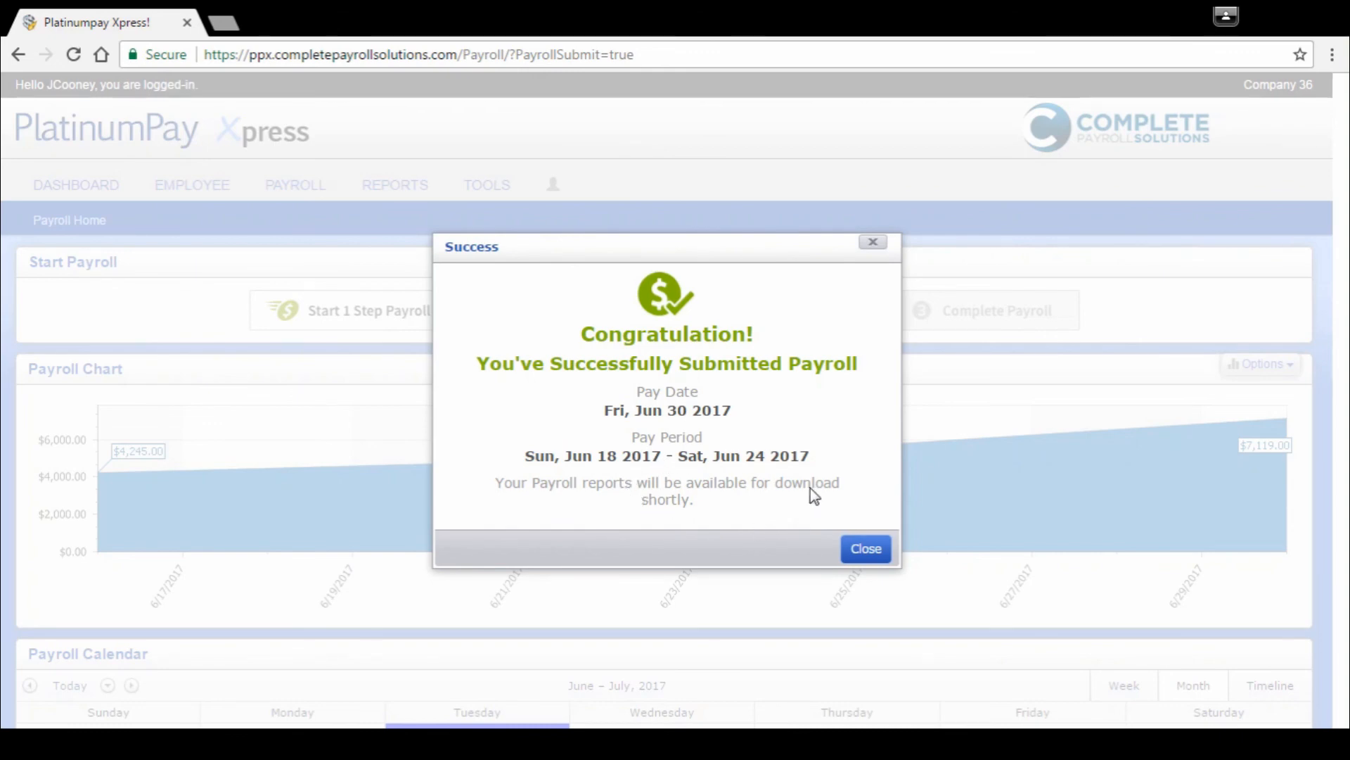
{"action": "left_click", "coordinate": [867, 559]}
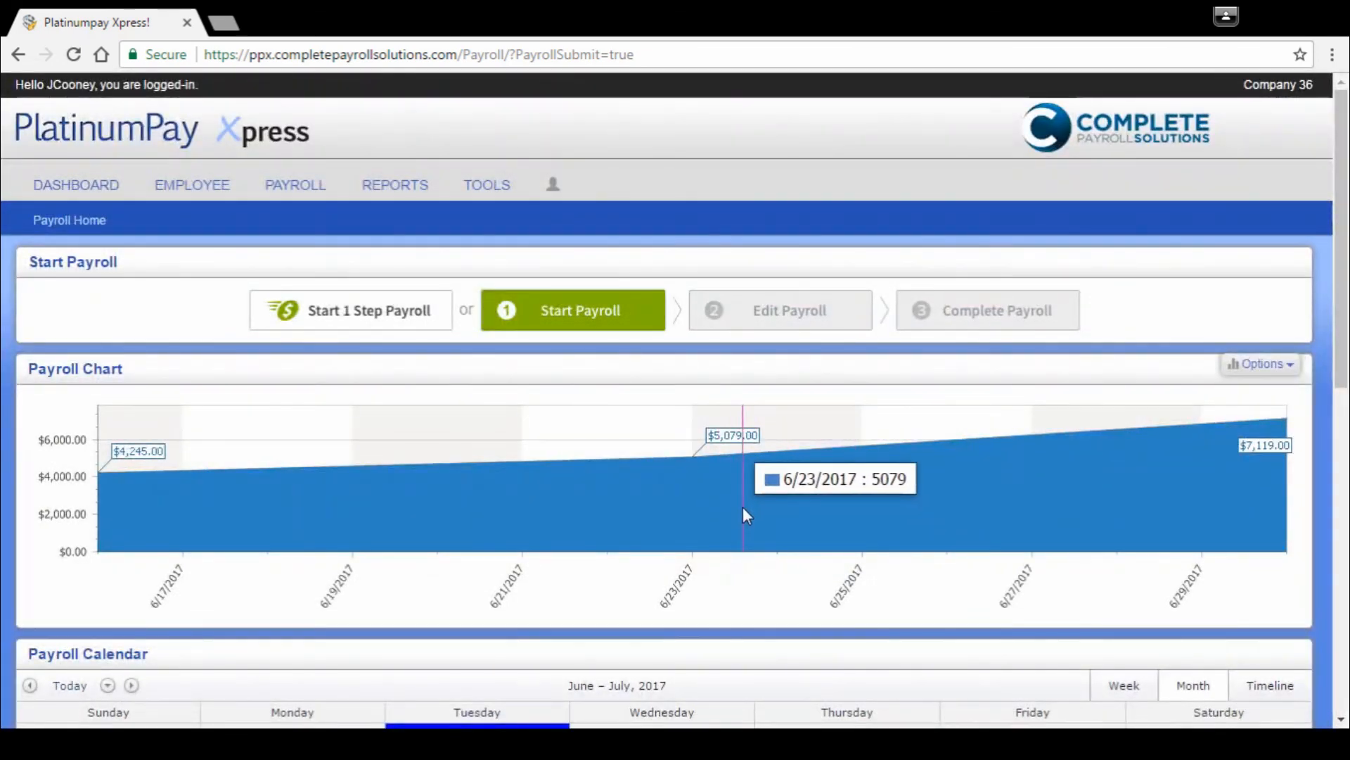
Step: Examine the Payroll Chart and the Payroll Calendar on the payroll home page for the submitted payroll
{"action": "scroll", "coordinate": [739, 510], "scroll_direction": "down", "scroll_amount": 1}
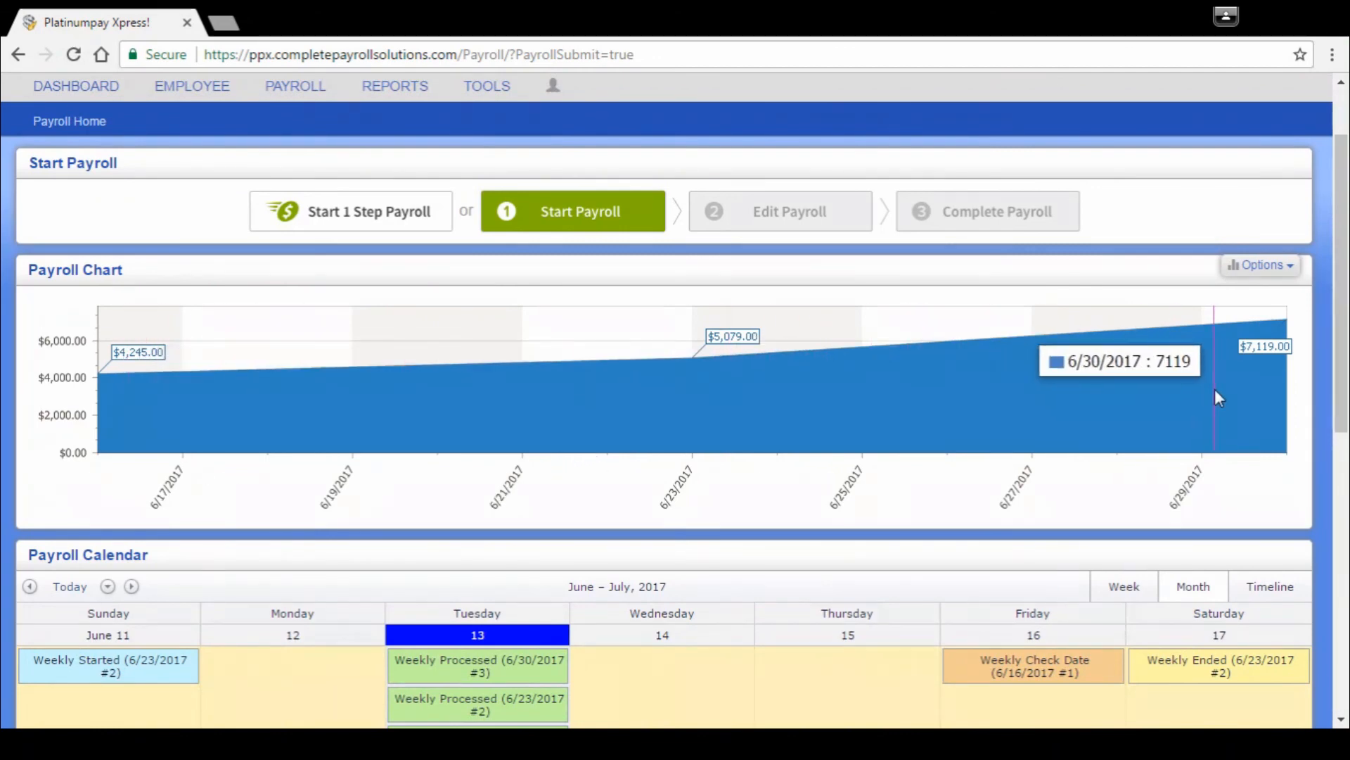
{"action": "scroll", "coordinate": [1126, 404], "scroll_direction": "down", "scroll_amount": 1}
{"action": "scroll", "coordinate": [1123, 408], "scroll_direction": "down", "scroll_amount": 2}
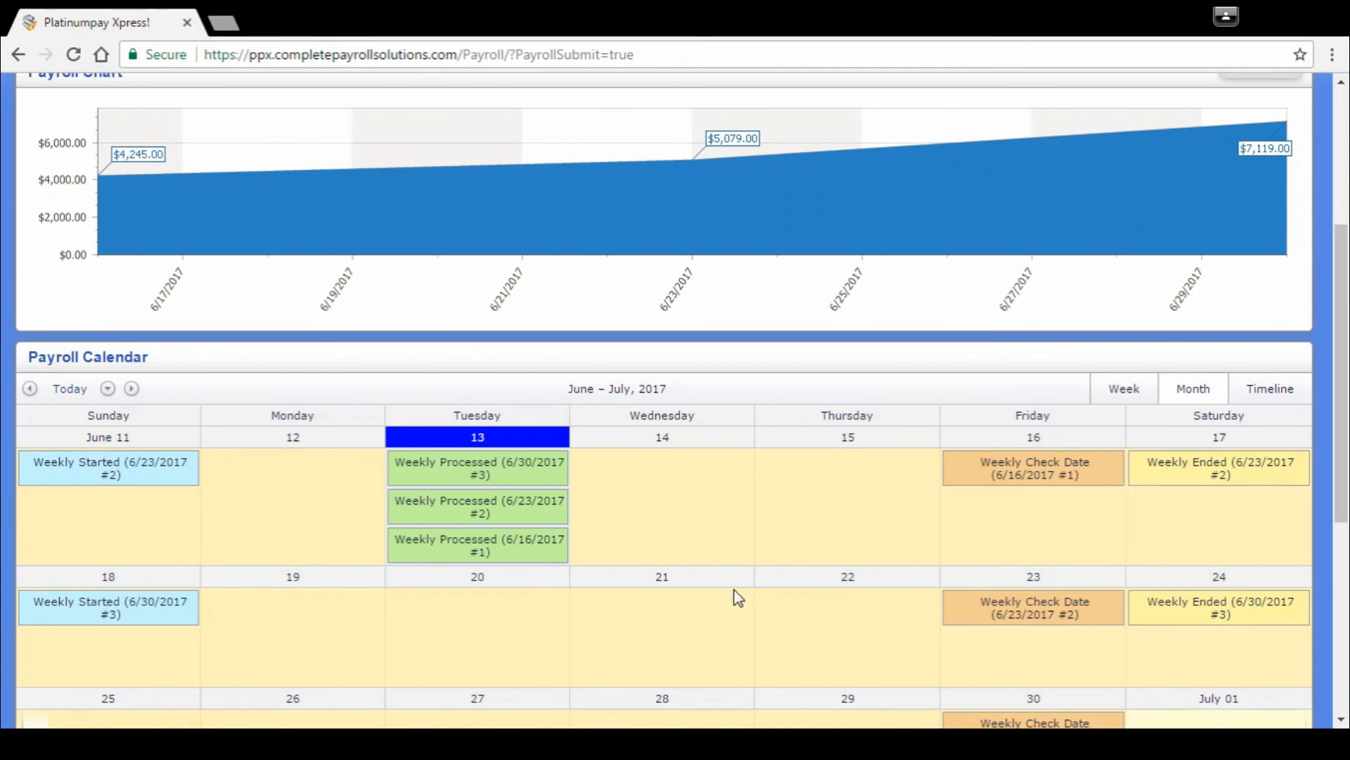
{"action": "scroll", "coordinate": [737, 597], "scroll_direction": "up", "scroll_amount": 1}
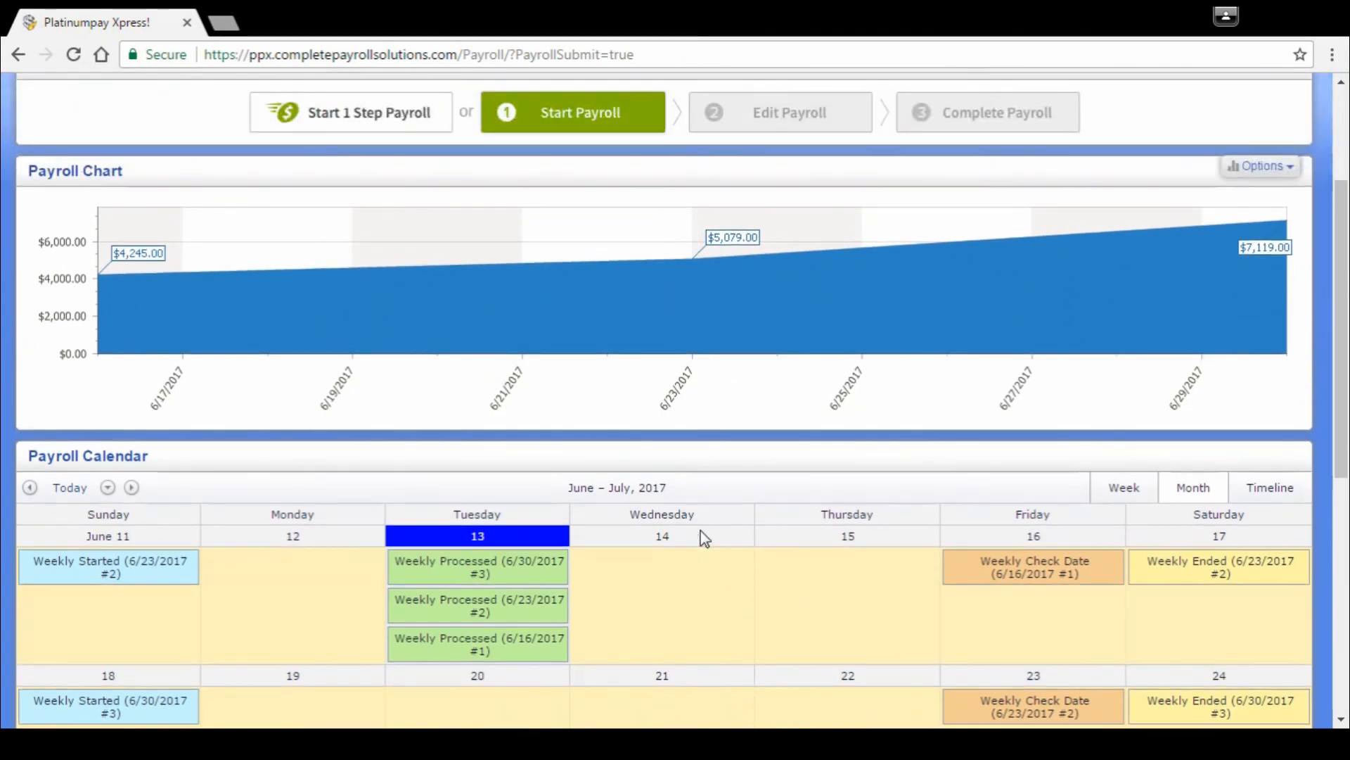
{"action": "scroll", "coordinate": [747, 635], "scroll_direction": "up", "scroll_amount": 1}
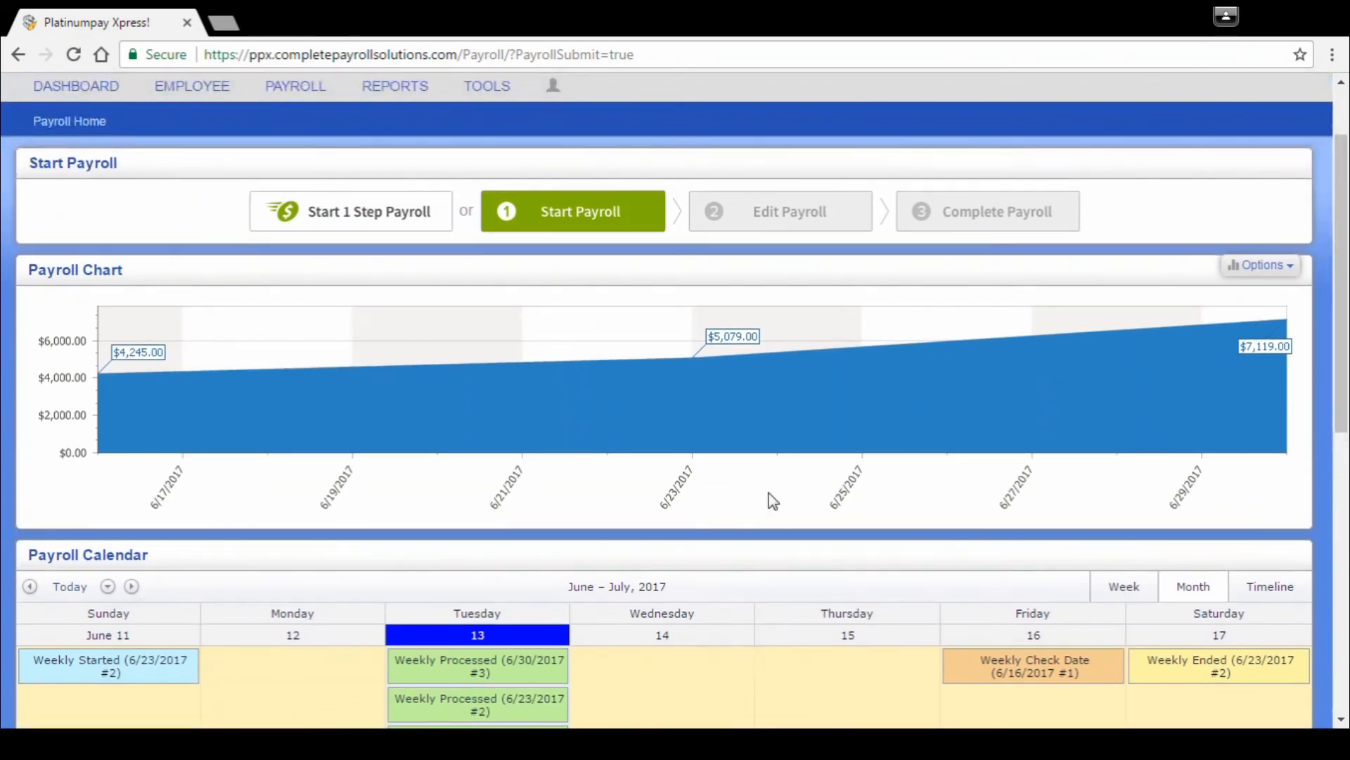
{"action": "scroll", "coordinate": [772, 502], "scroll_direction": "up", "scroll_amount": 1}
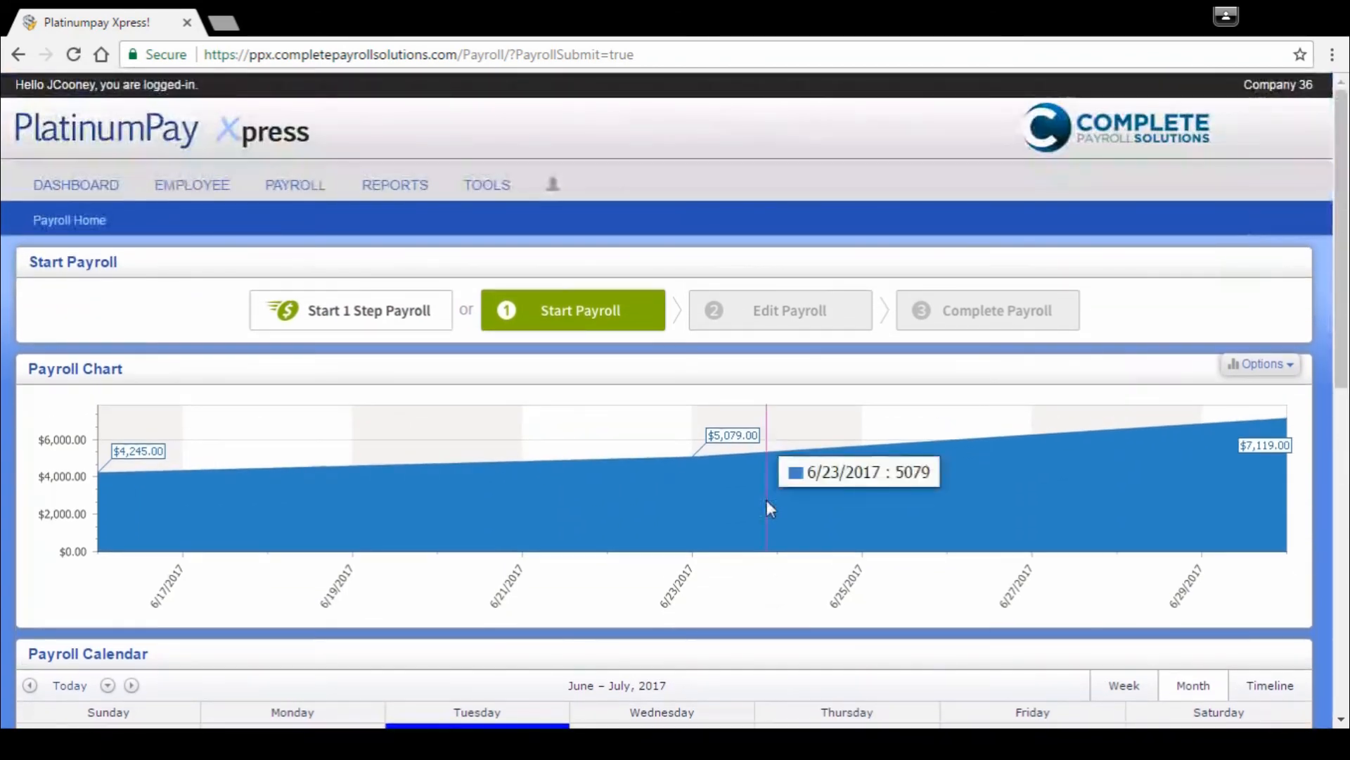